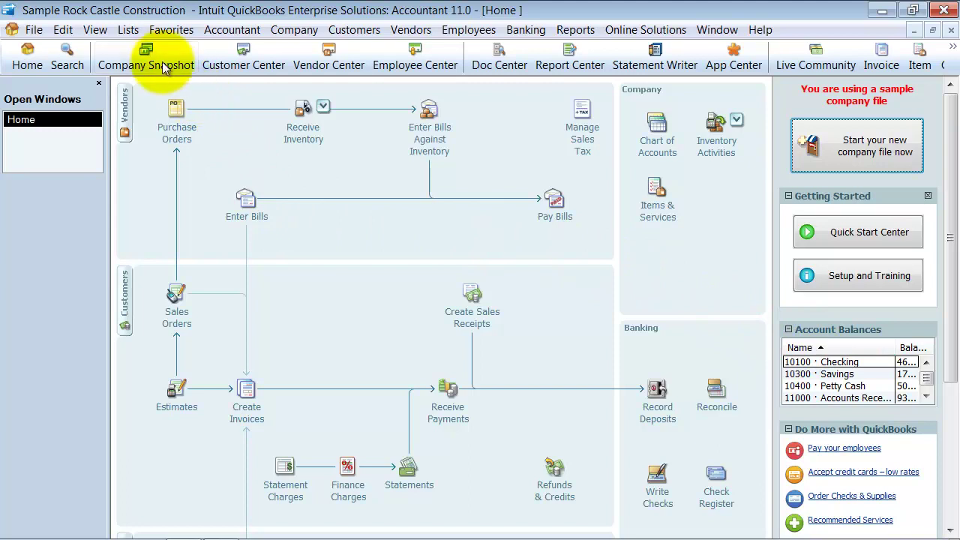
- Open the Chart of Accounts and look through the numbered account list
{"action": "left_click", "coordinate": [127, 32]}
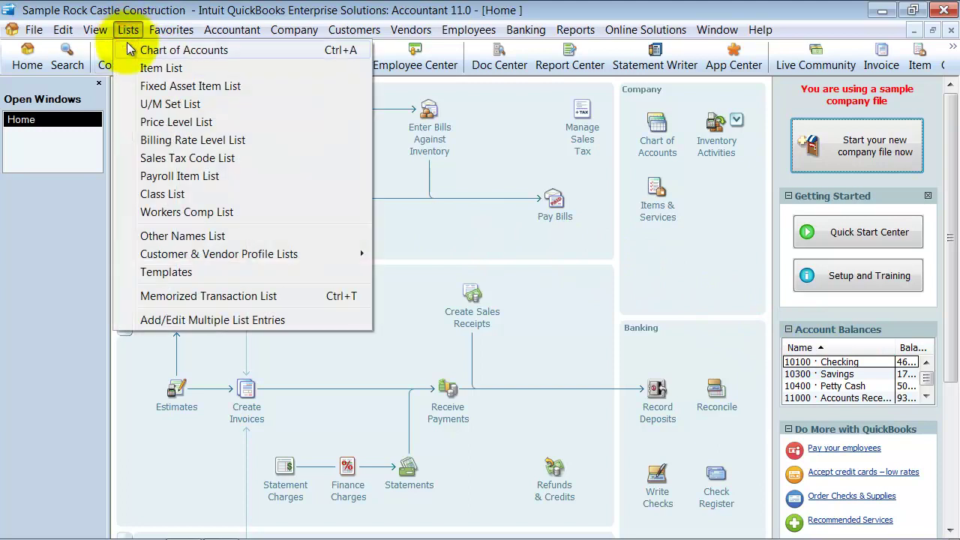
{"action": "left_click", "coordinate": [657, 154]}
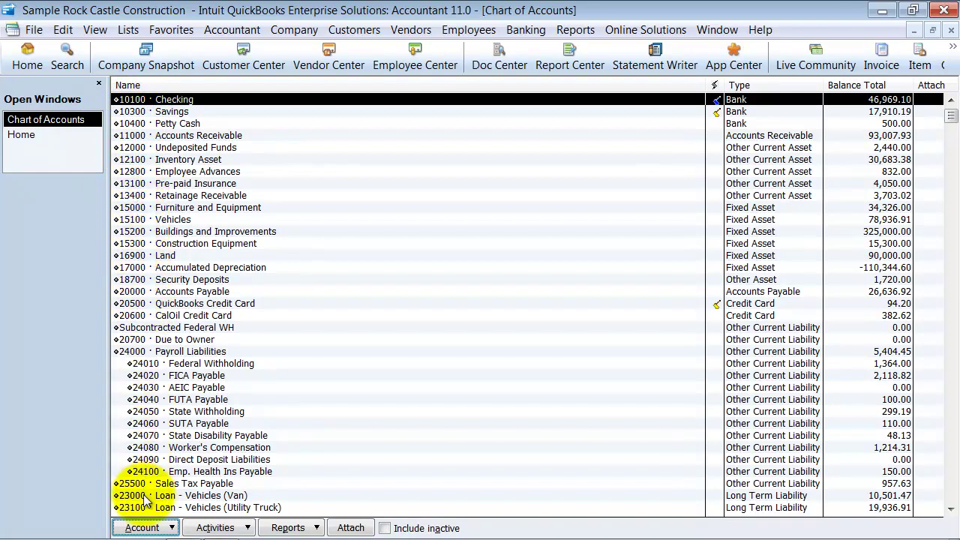
{"action": "scroll", "coordinate": [146, 501], "scroll_direction": "down", "scroll_amount": 3}
{"action": "scroll", "coordinate": [146, 501], "scroll_direction": "up", "scroll_amount": 3}
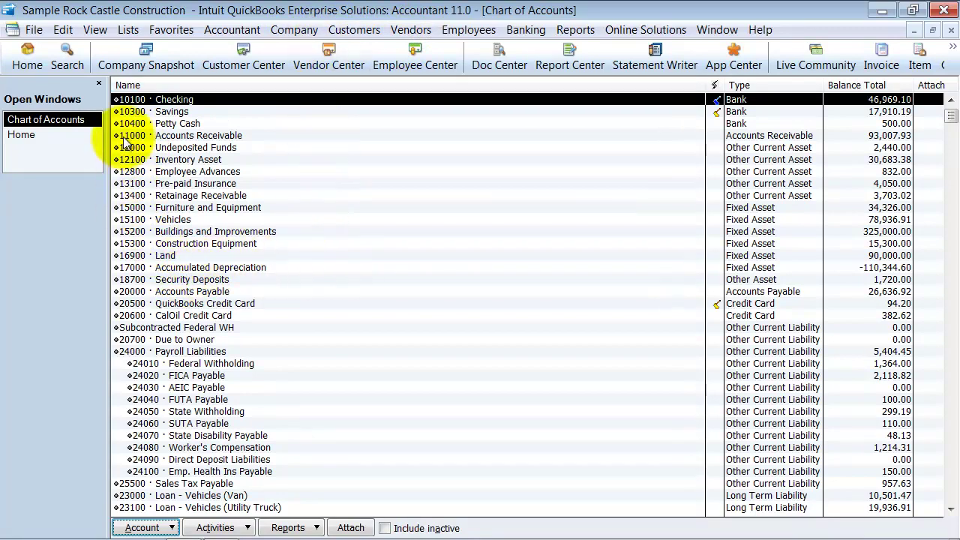
- Start a new vendor bill and look up its first expense account by the number 121
{"action": "left_click", "coordinate": [400, 36]}
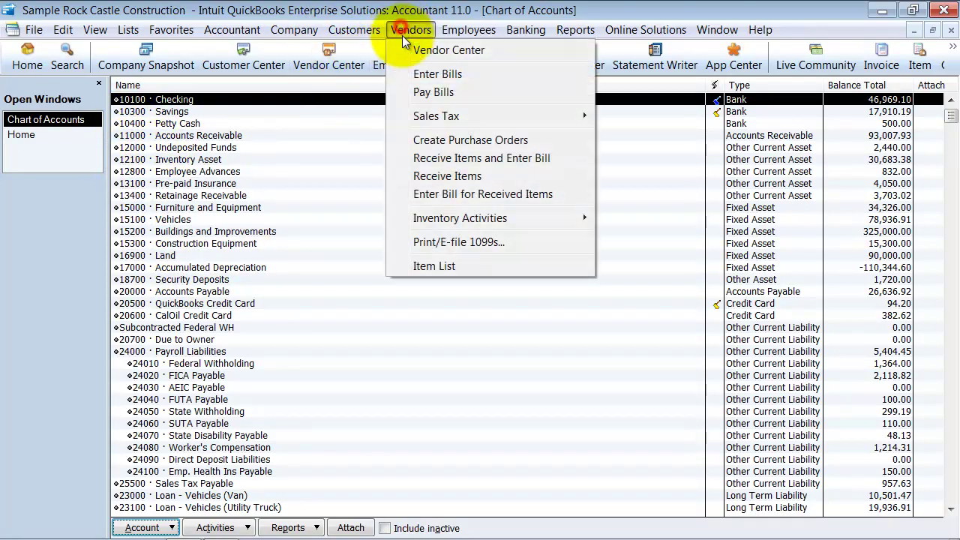
{"action": "left_click", "coordinate": [416, 73]}
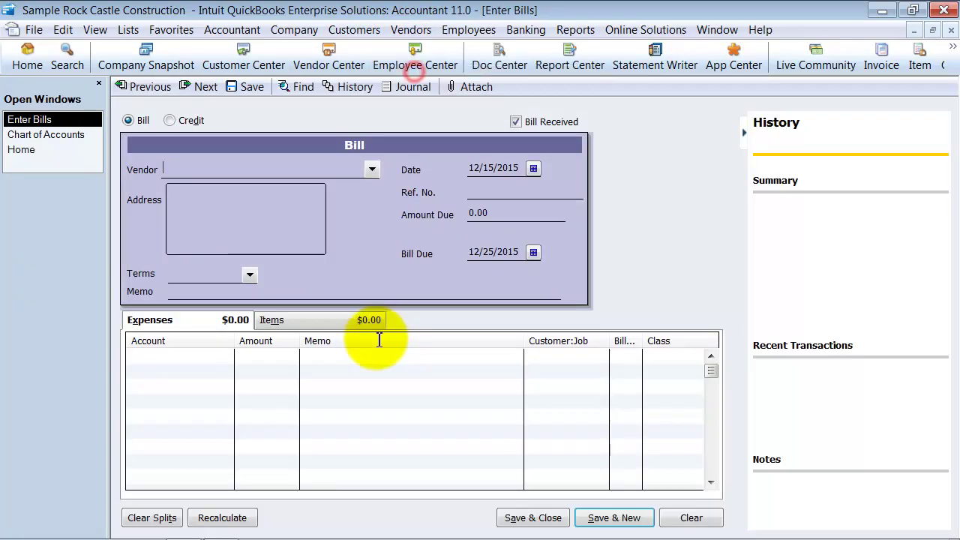
{"action": "left_click", "coordinate": [168, 359]}
{"action": "type", "text": "121"}
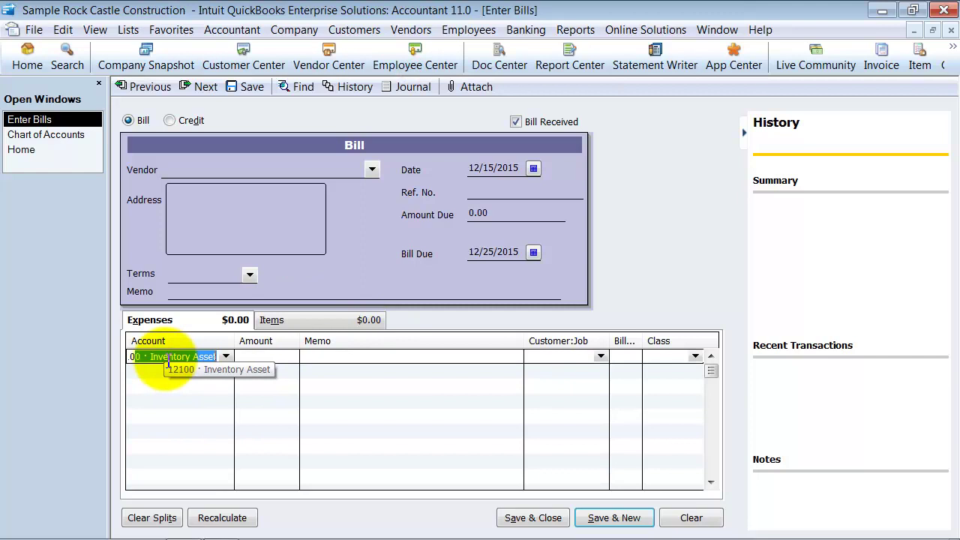
- Replace the expense line's account entry by looking it up by name as Inventory Asset, and discard the bill
{"action": "key", "text": "BackSpace"}
{"action": "key", "text": "BackSpace"}
{"action": "key", "text": "BackSpace"}
{"action": "key", "text": "BackSpace"}
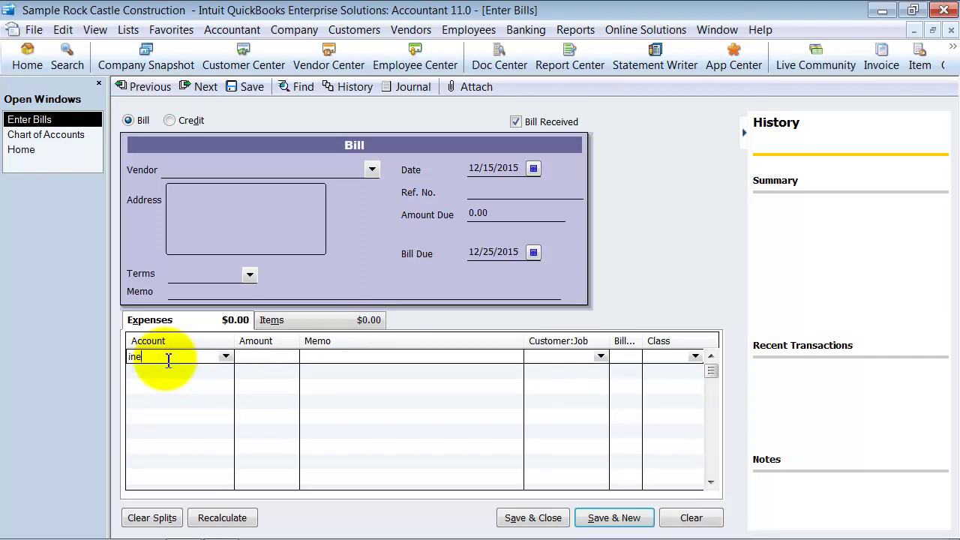
{"action": "type", "text": "Inventory Asset"}
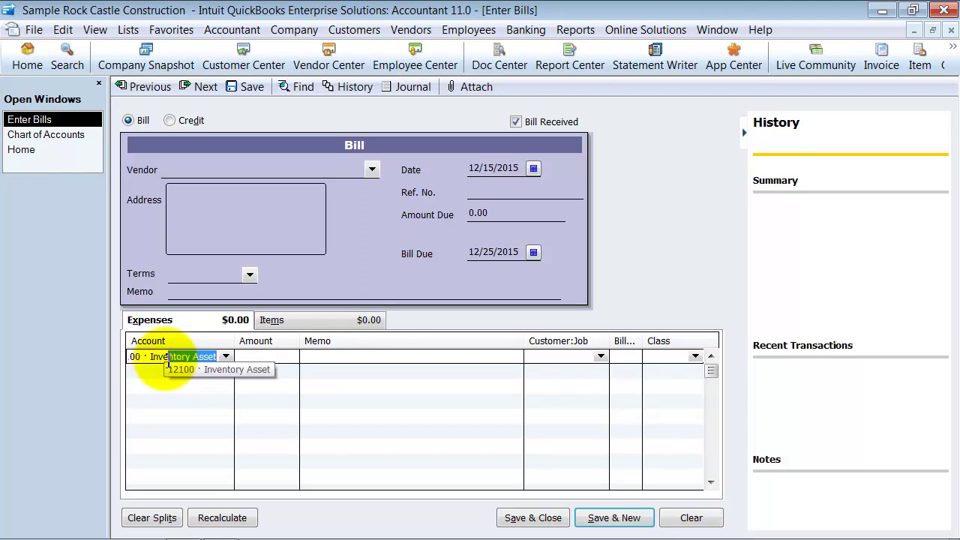
{"action": "left_click", "coordinate": [671, 517]}
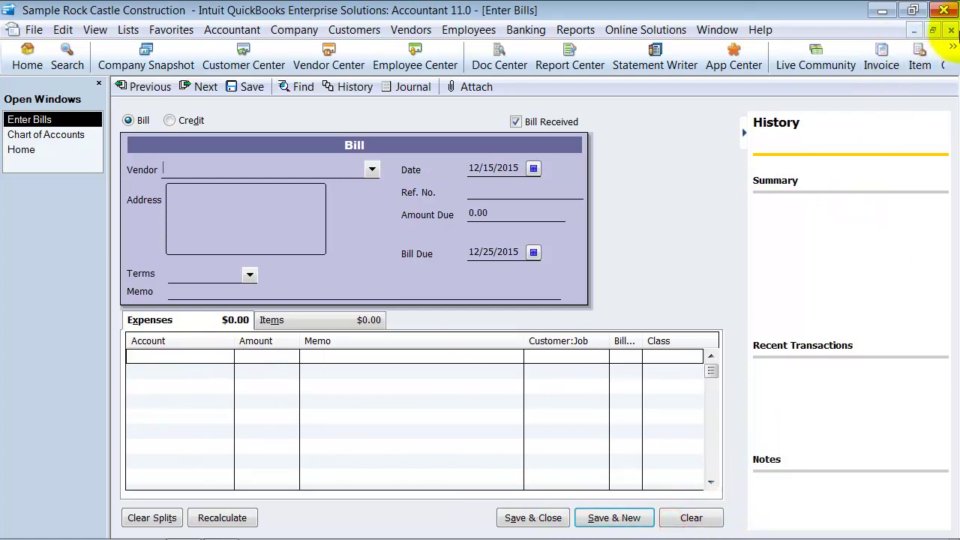
{"action": "left_click", "coordinate": [951, 30]}
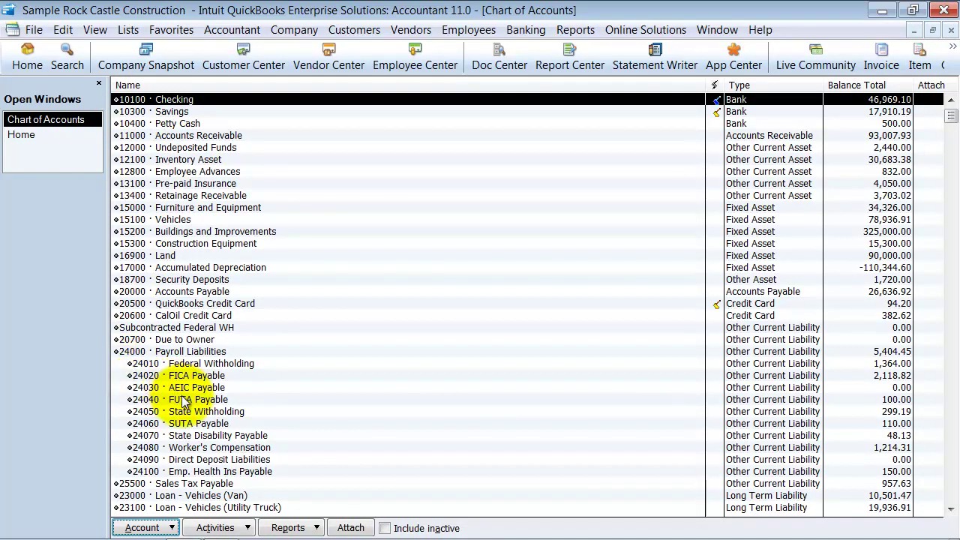
- Turn off the use of account numbers in the company-wide accounting preferences
{"action": "left_click", "coordinate": [63, 30]}
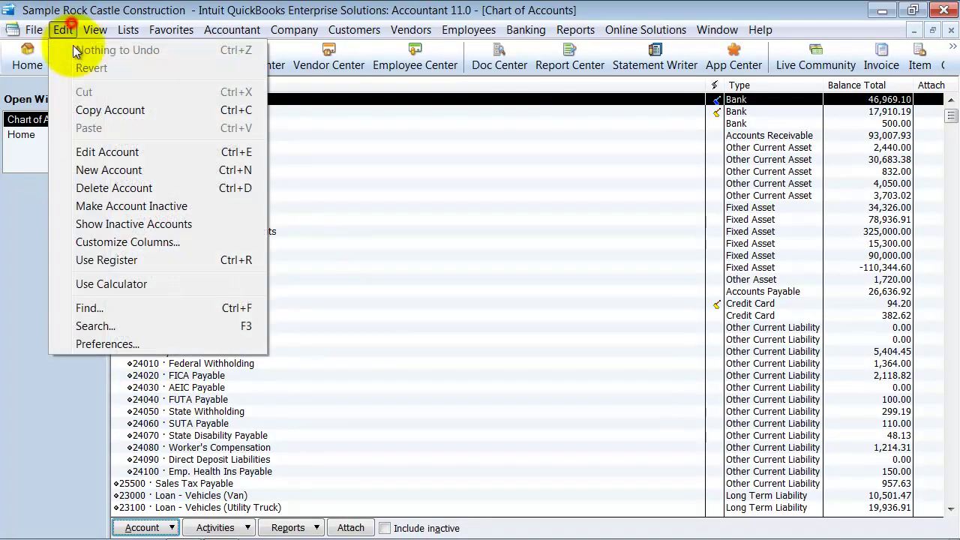
{"action": "left_click", "coordinate": [129, 343]}
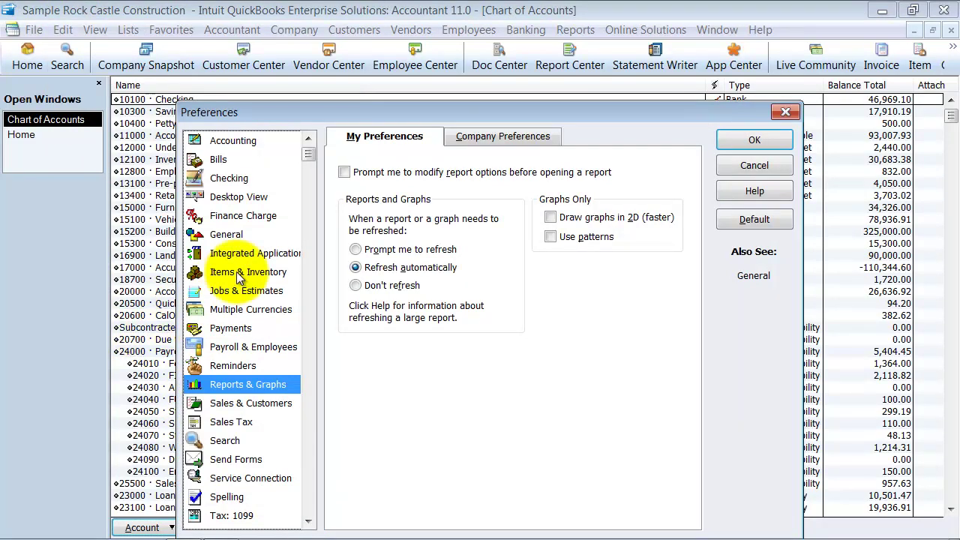
{"action": "left_click", "coordinate": [240, 138]}
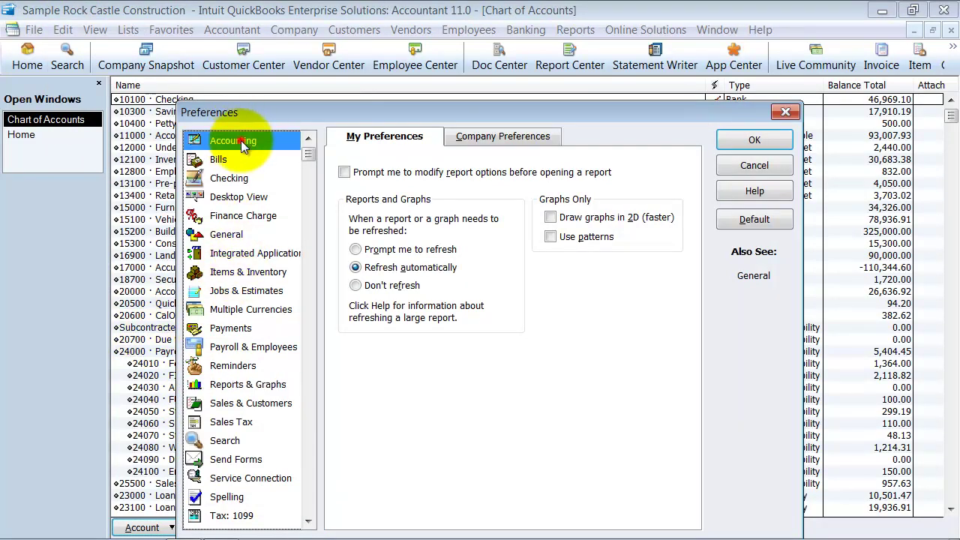
{"action": "left_click", "coordinate": [506, 138]}
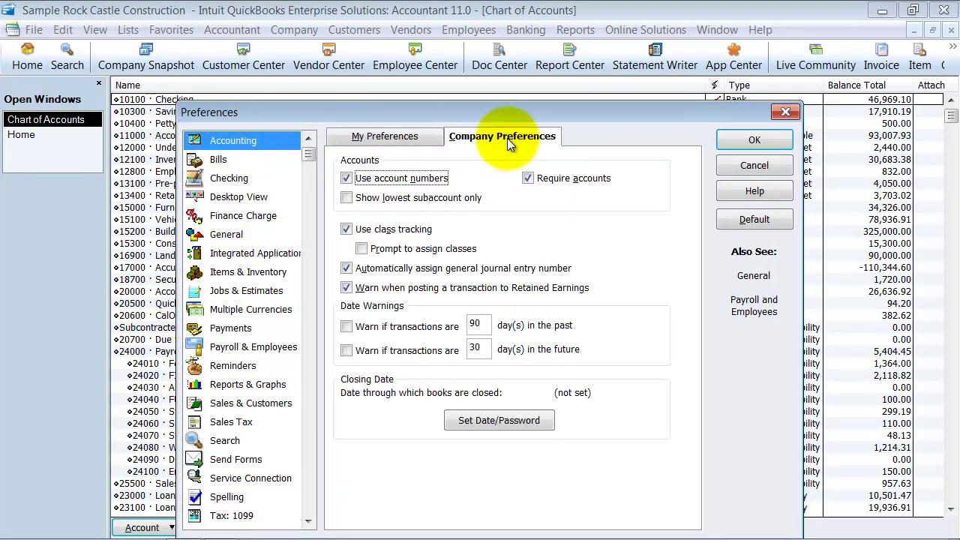
{"action": "left_click", "coordinate": [346, 177]}
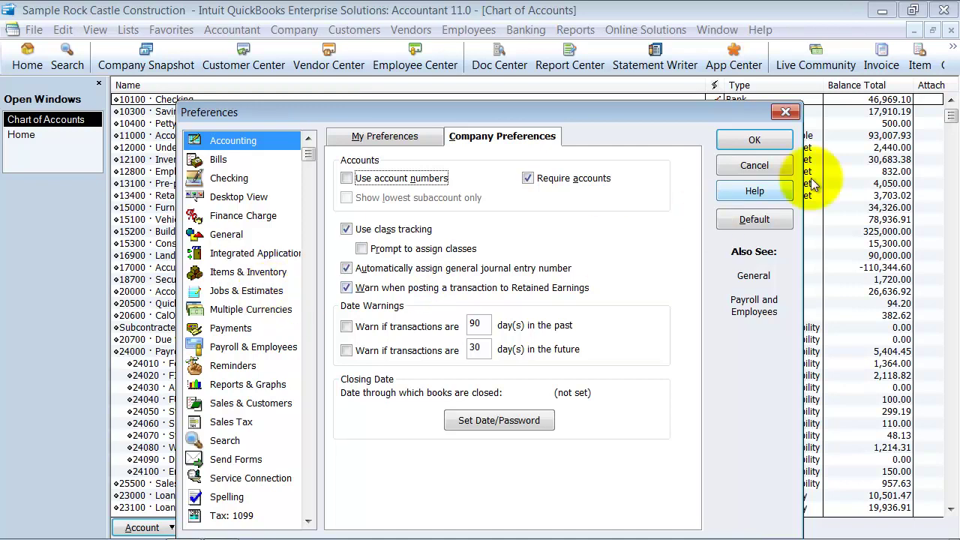
{"action": "left_click", "coordinate": [754, 140]}
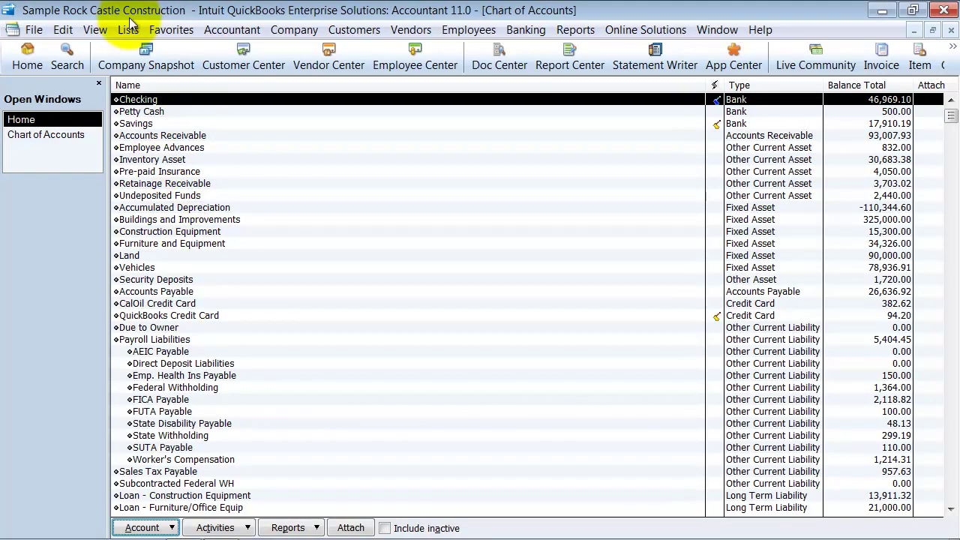
- Re-enable account numbers in the company-wide accounting preferences
{"action": "left_click", "coordinate": [63, 30]}
{"action": "left_click", "coordinate": [128, 343]}
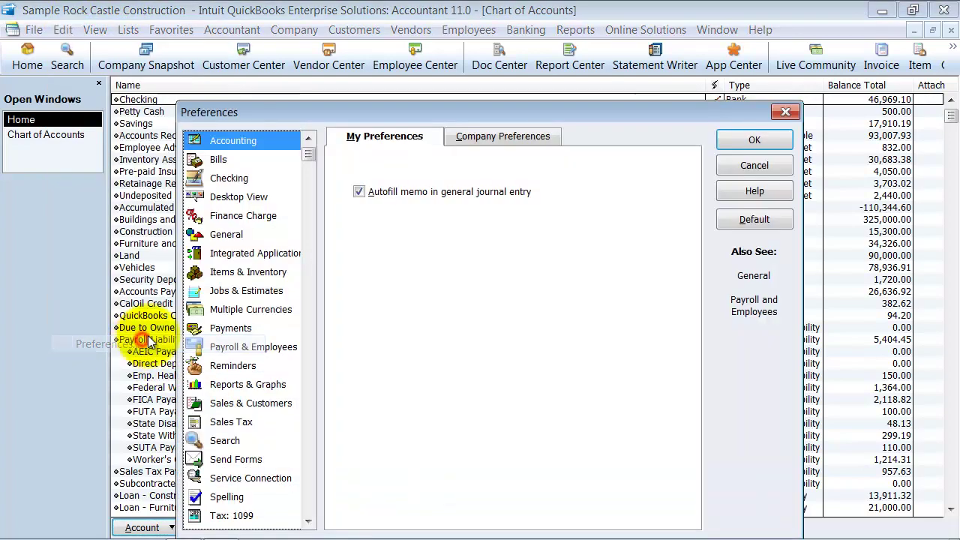
{"action": "left_click", "coordinate": [504, 136]}
{"action": "left_click", "coordinate": [358, 183]}
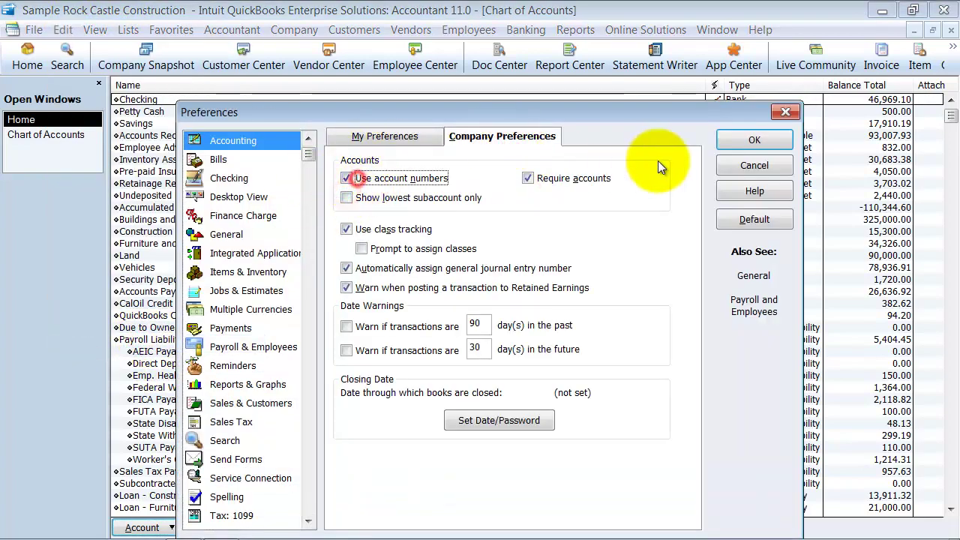
{"action": "left_click", "coordinate": [755, 139]}
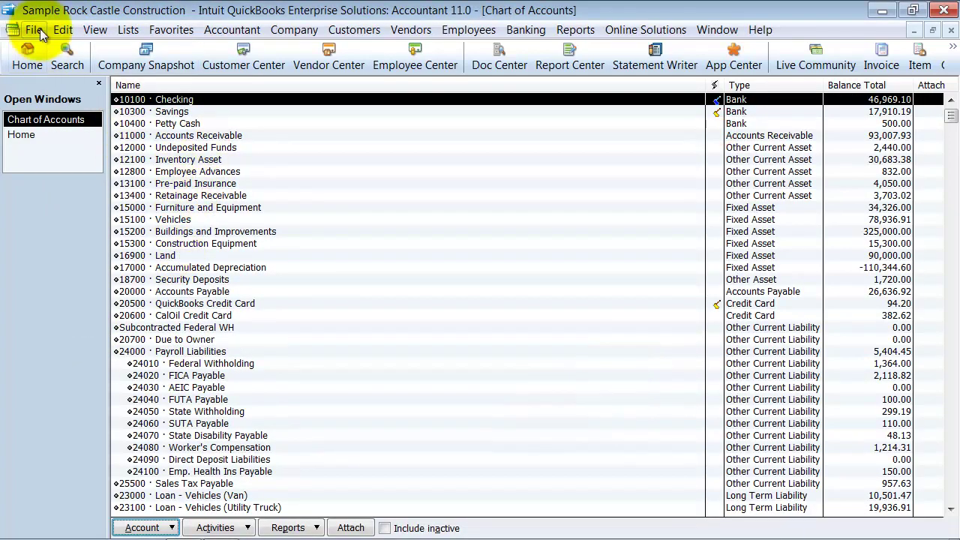
- Disable account numbers again in the company accounting preferences and select the Employee Advances account in the list
{"action": "left_click", "coordinate": [62, 30]}
{"action": "left_click", "coordinate": [119, 349]}
{"action": "left_click", "coordinate": [501, 135]}
{"action": "left_click", "coordinate": [364, 177]}
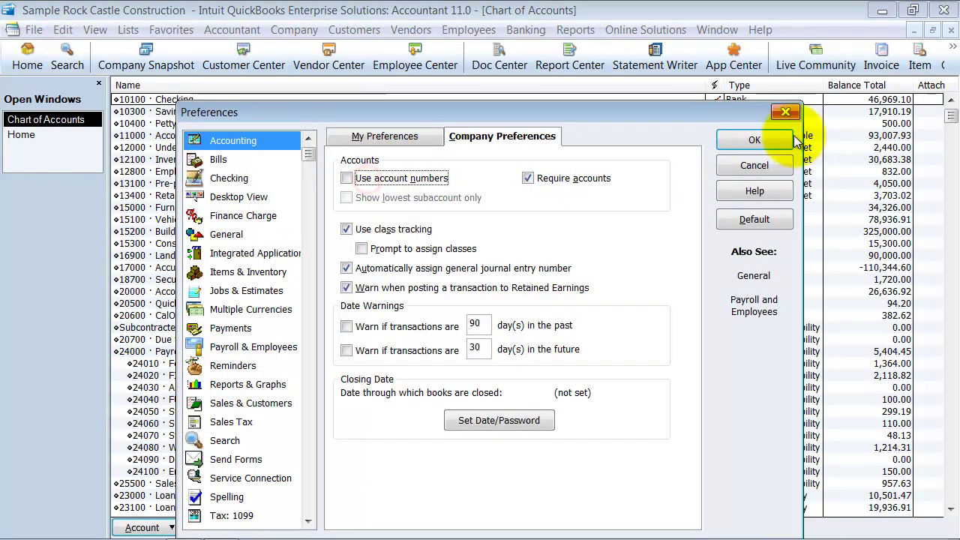
{"action": "left_click", "coordinate": [754, 139]}
{"action": "left_click", "coordinate": [267, 146]}
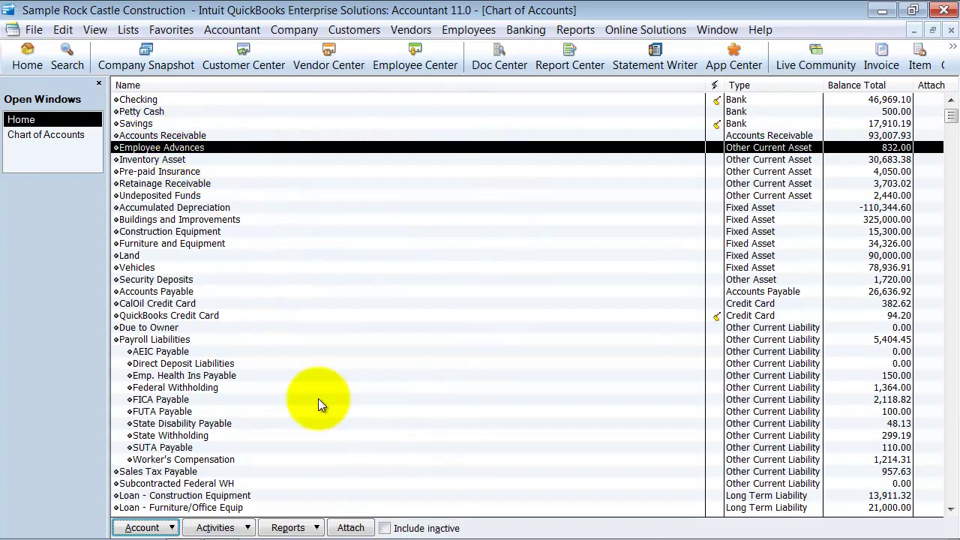
- Open the standard Profit & Loss report from the company and financial reports
{"action": "left_click", "coordinate": [575, 30]}
{"action": "mouse_move", "coordinate": [578, 184]}
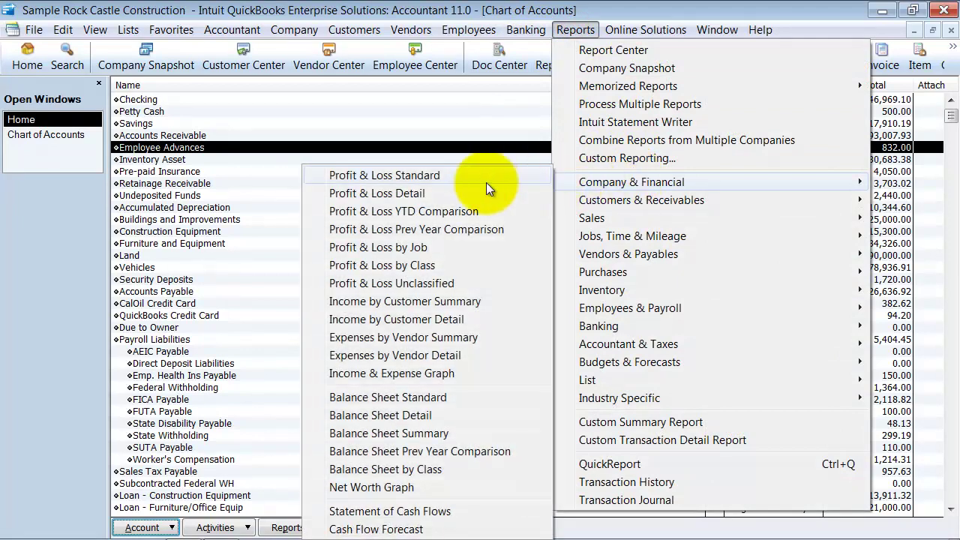
{"action": "left_click", "coordinate": [481, 177]}
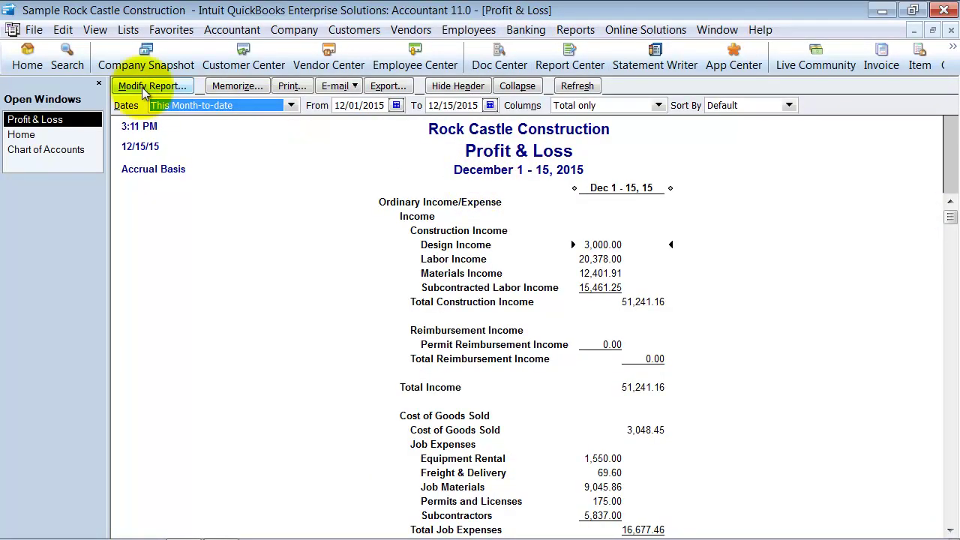
- Set the personal Reports & Graphs preference to Don't refresh
{"action": "left_click", "coordinate": [63, 29]}
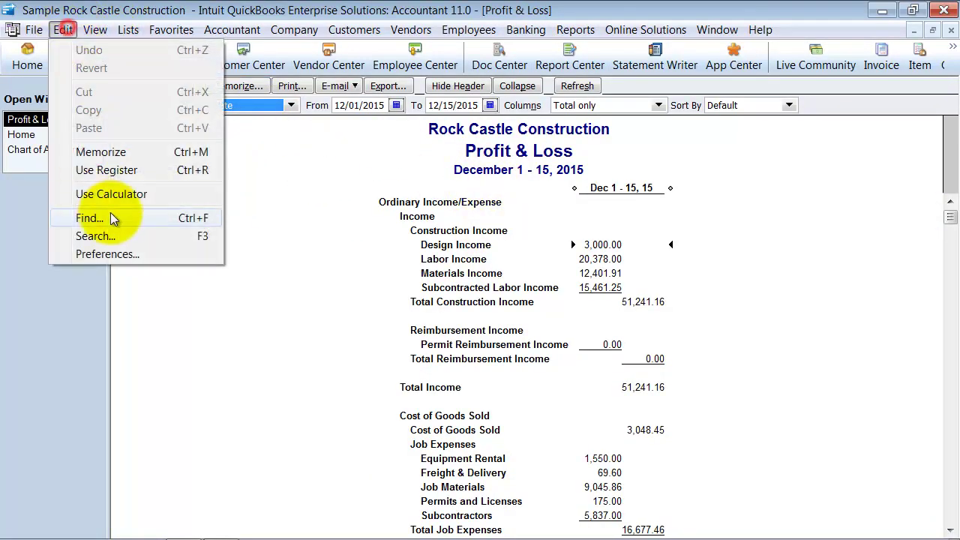
{"action": "left_click", "coordinate": [112, 258]}
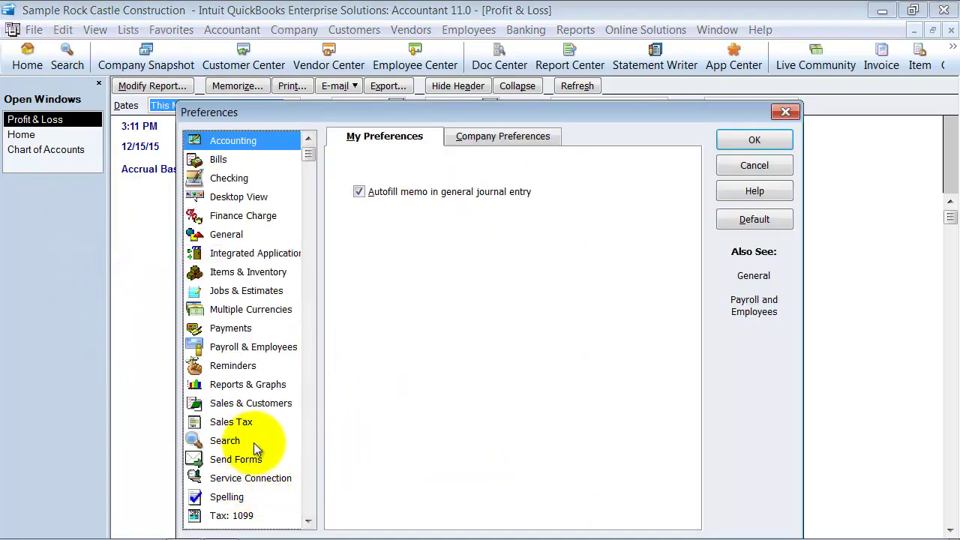
{"action": "left_click", "coordinate": [260, 384]}
{"action": "left_click", "coordinate": [385, 285]}
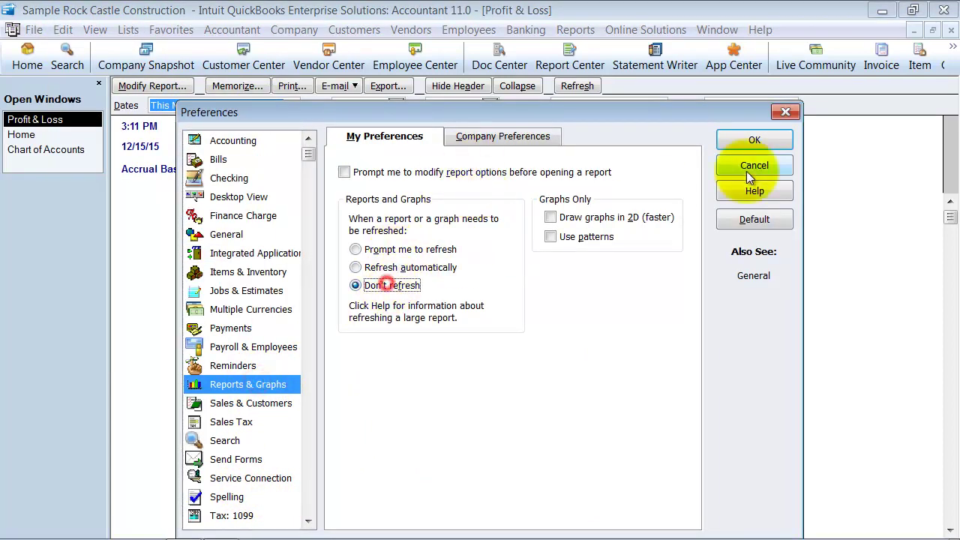
{"action": "left_click", "coordinate": [754, 140]}
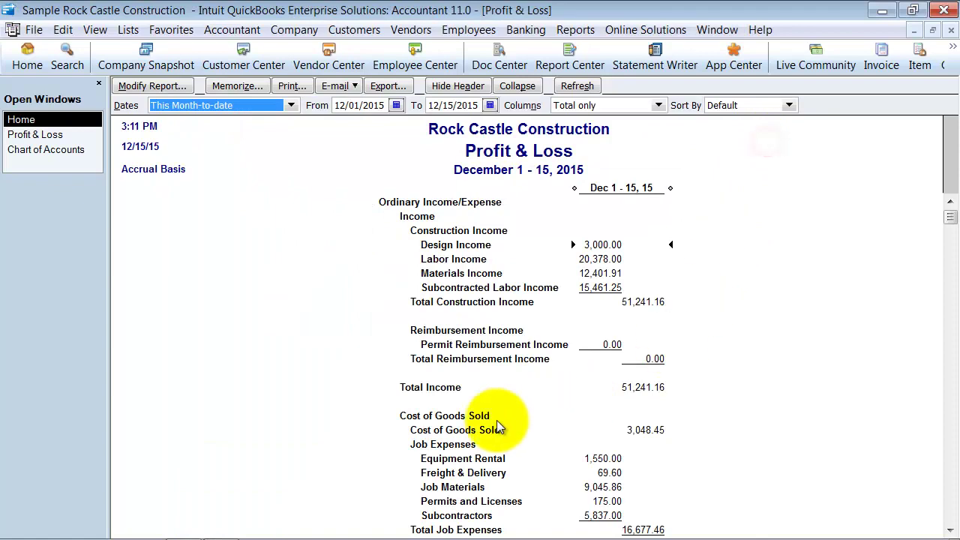
- Set the Profit & Loss report's date range to All and look through its income and expense accounts
{"action": "scroll", "coordinate": [536, 215], "scroll_direction": "down", "scroll_amount": 13}
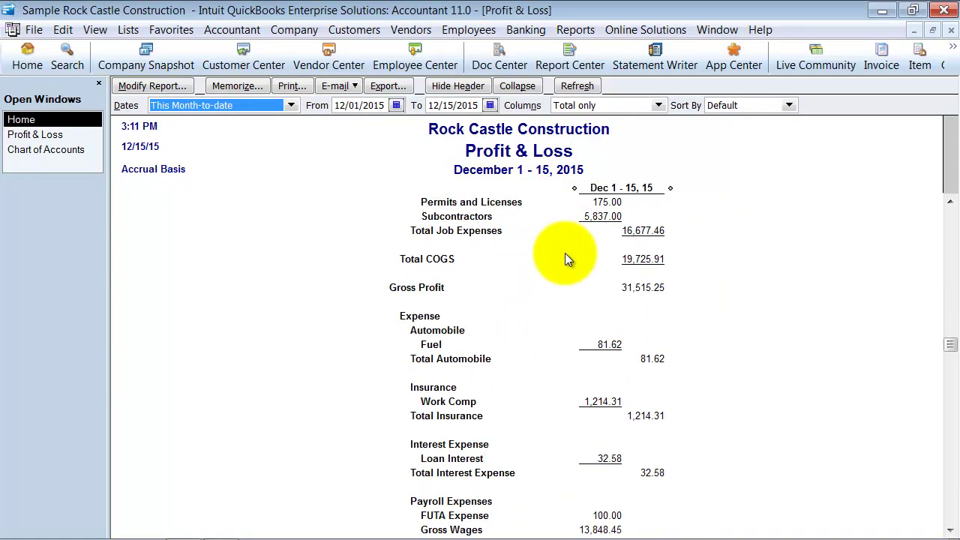
{"action": "key", "text": "a"}
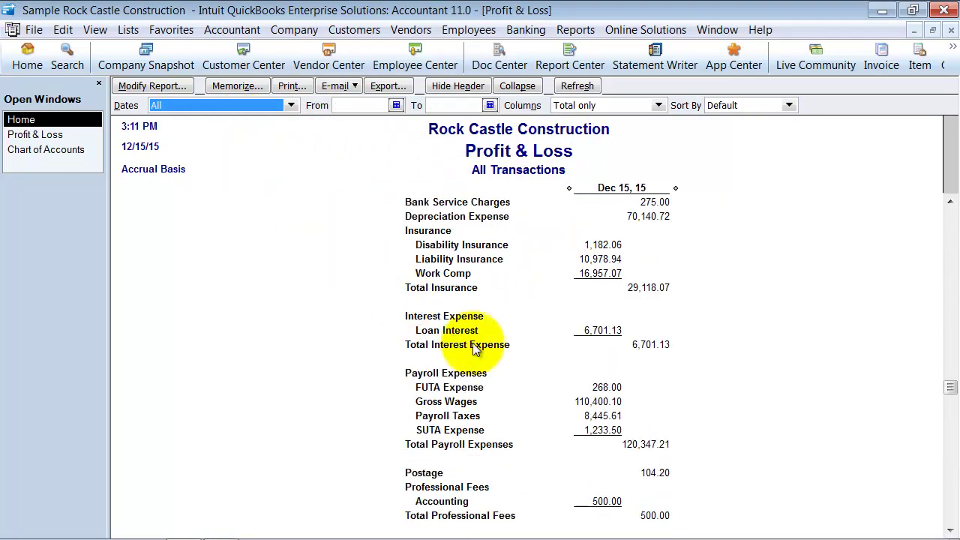
{"action": "left_click", "coordinate": [510, 357]}
{"action": "scroll", "coordinate": [569, 350], "scroll_direction": "down", "scroll_amount": 5}
{"action": "scroll", "coordinate": [570, 353], "scroll_direction": "up", "scroll_amount": 20}
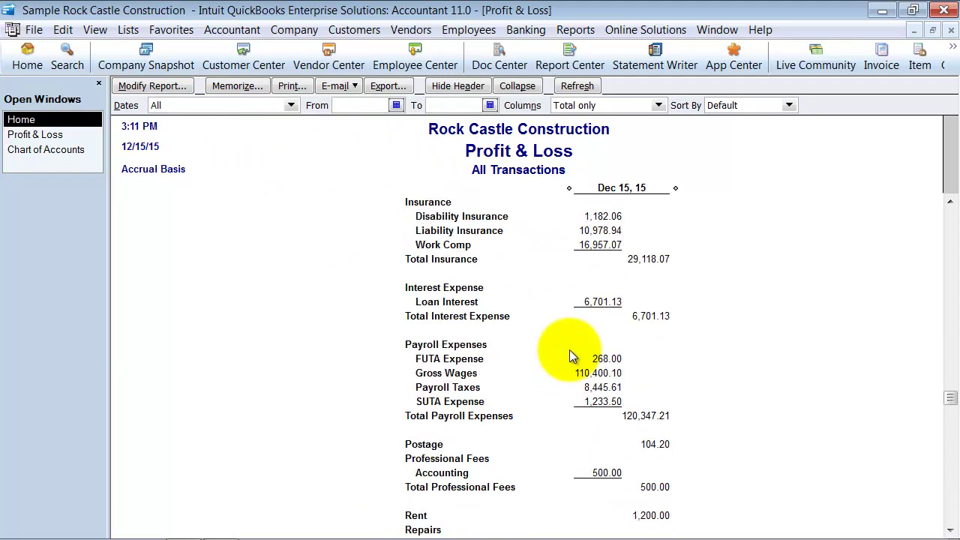
- Open the standard Balance Sheet report and set its date range to All
{"action": "left_click", "coordinate": [575, 30]}
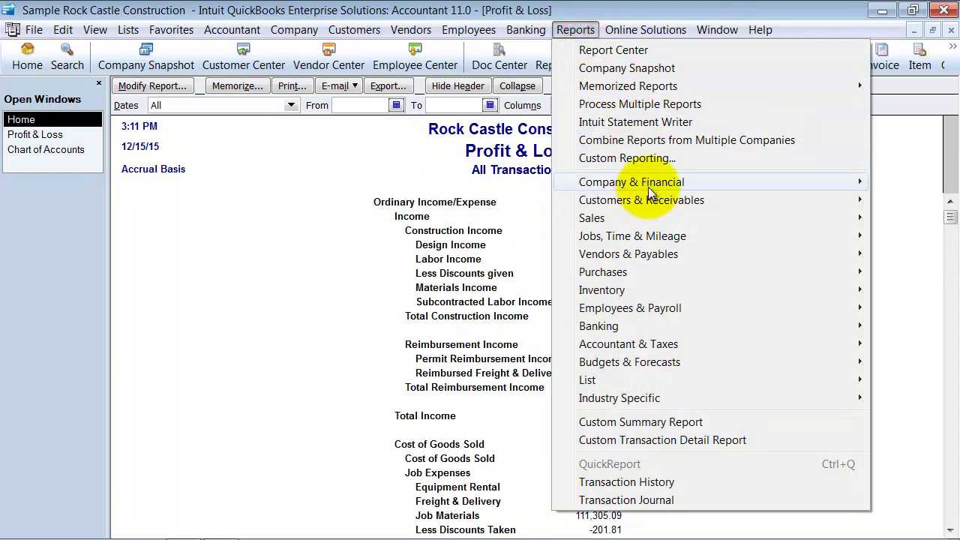
{"action": "mouse_move", "coordinate": [630, 187]}
{"action": "left_click", "coordinate": [375, 397]}
{"action": "key", "text": "a"}
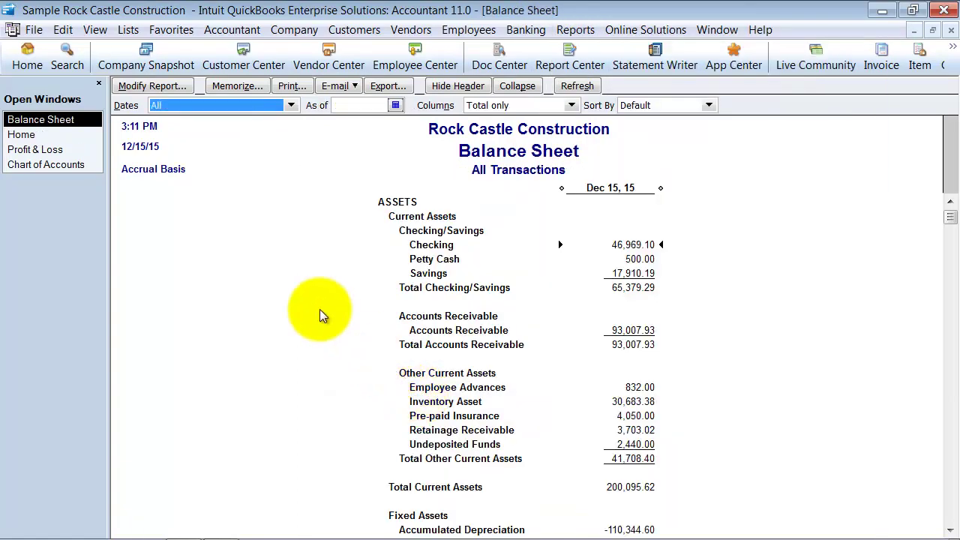
- Narrow the Balance Sheet's amount column and look through the asset accounts
{"action": "left_click", "coordinate": [477, 247]}
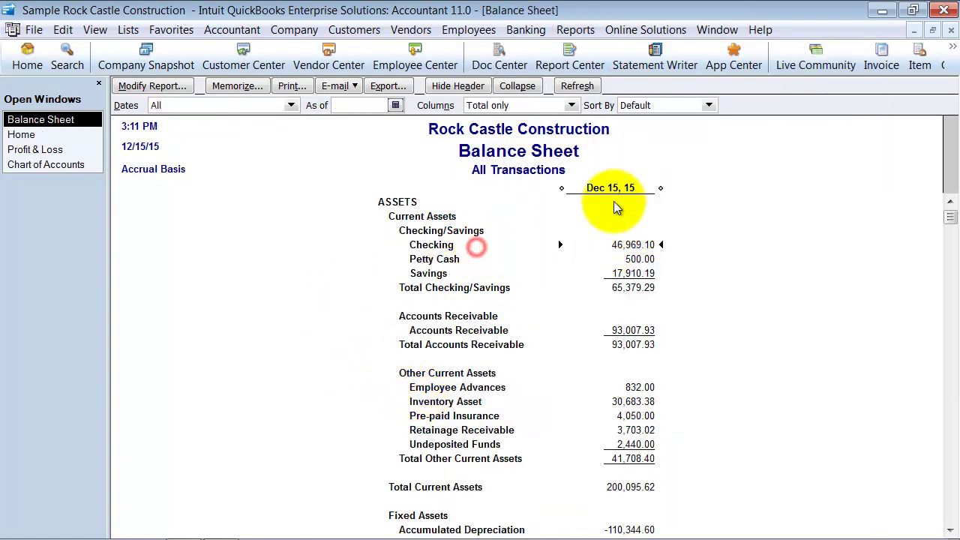
{"action": "left_click", "coordinate": [664, 188]}
{"action": "left_click_drag", "start_coordinate": [666, 190], "coordinate": [626, 189]}
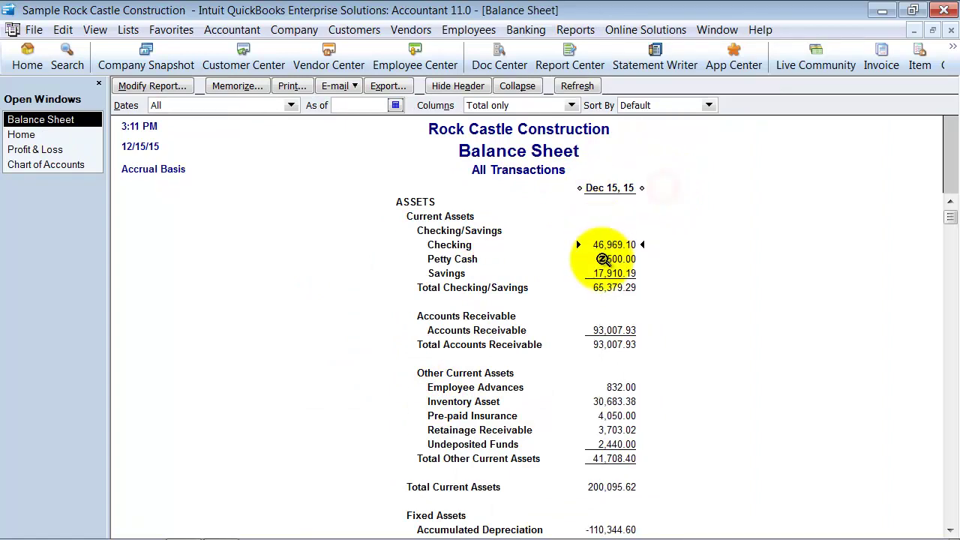
{"action": "scroll", "coordinate": [632, 372], "scroll_direction": "down", "scroll_amount": 4}
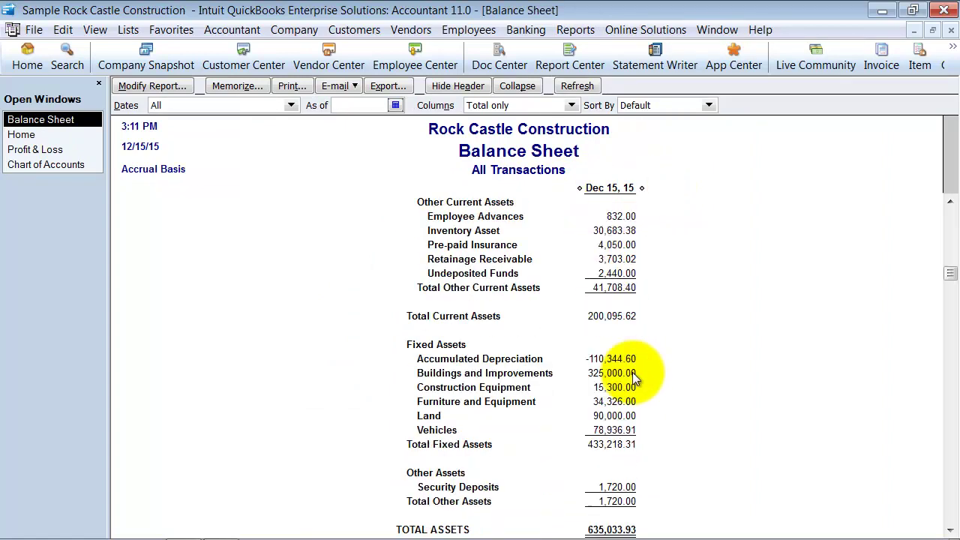
- Minimize the Balance Sheet and Profit & Loss reports and maximize the Chart of Accounts
{"action": "scroll", "coordinate": [632, 372], "scroll_direction": "up", "scroll_amount": 4}
{"action": "left_click", "coordinate": [913, 30]}
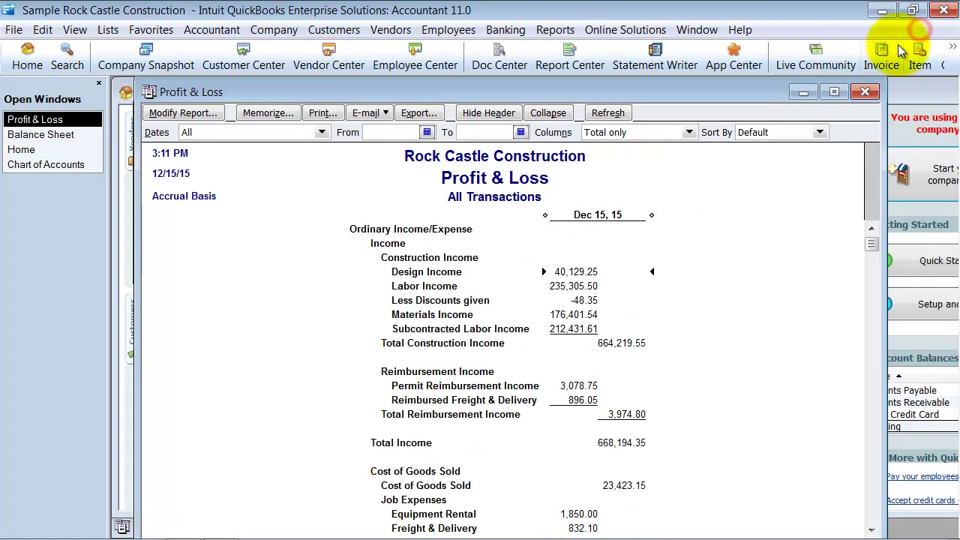
{"action": "left_click", "coordinate": [802, 93]}
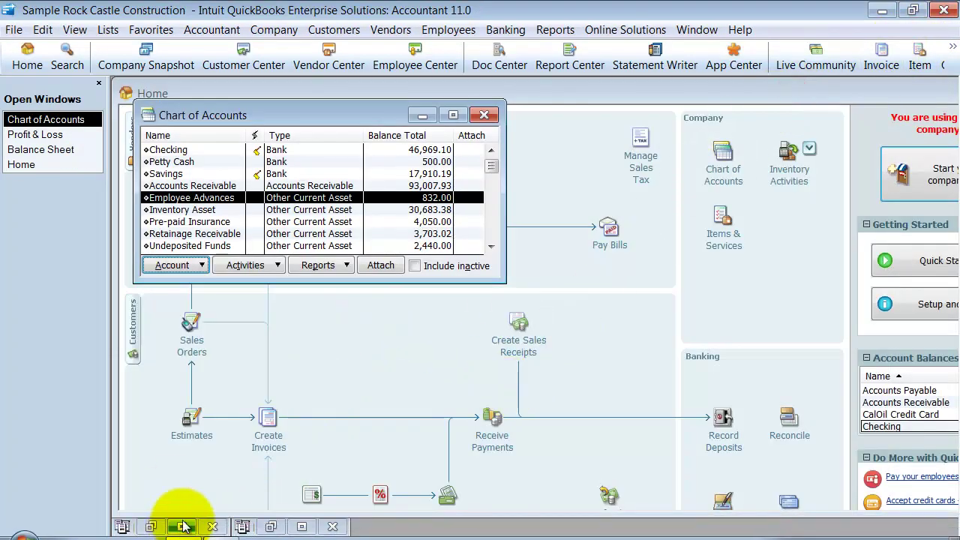
{"action": "left_click", "coordinate": [453, 114]}
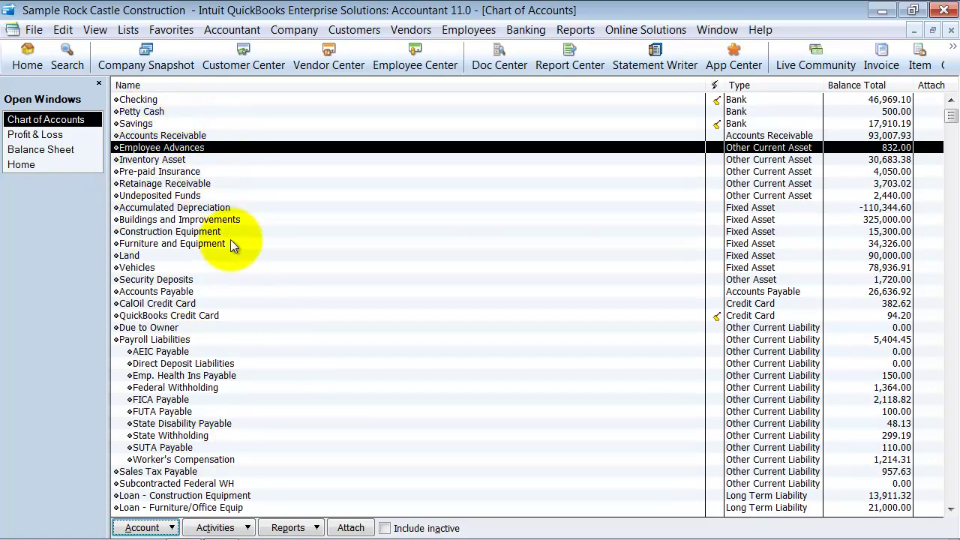
- Add a Bank account named Cash & Cash Equivalents and decline setting up online services for it
{"action": "left_click", "coordinate": [170, 98]}
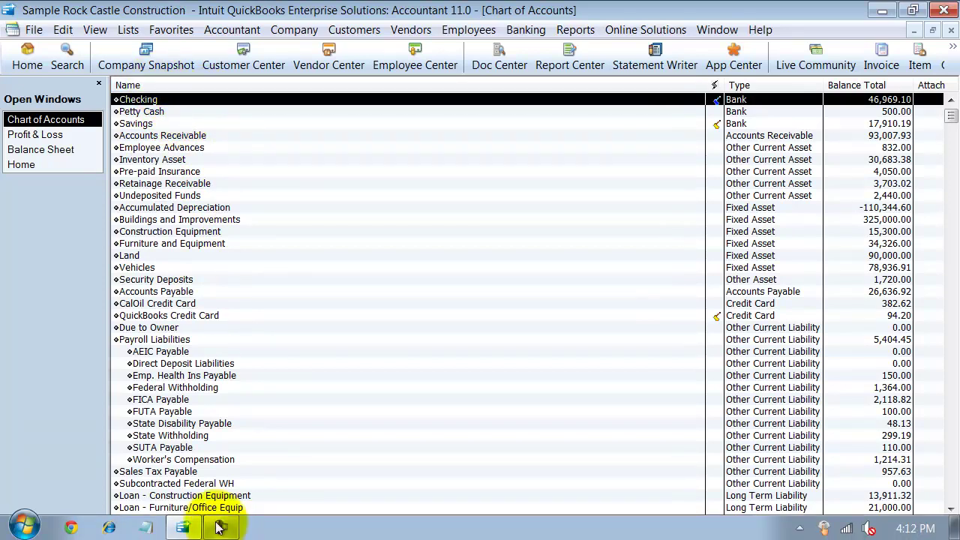
{"action": "left_click", "coordinate": [147, 526]}
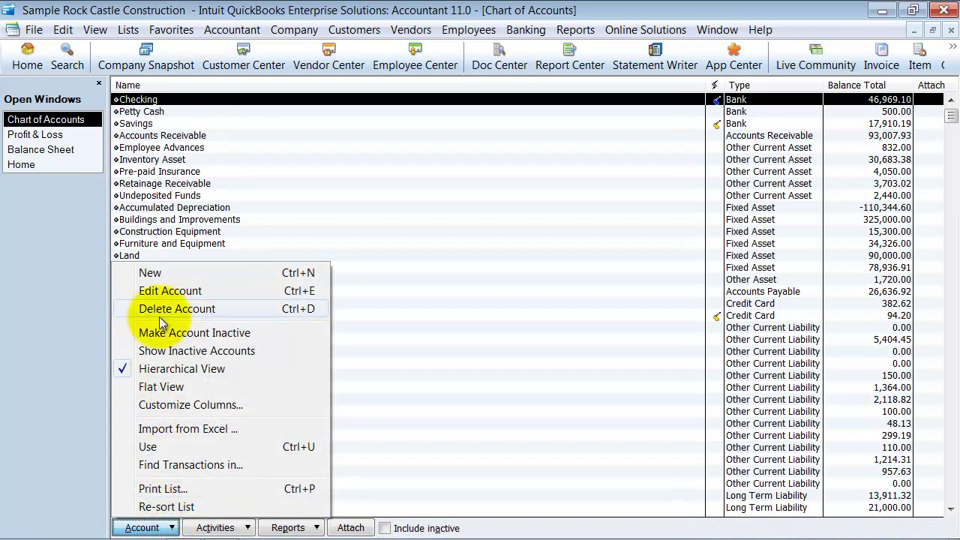
{"action": "left_click", "coordinate": [181, 272]}
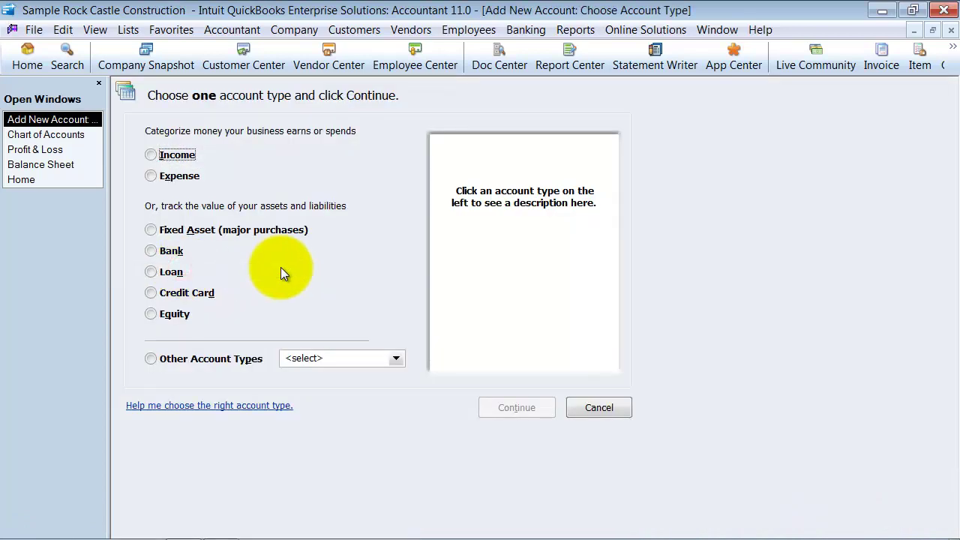
{"action": "left_click", "coordinate": [171, 252]}
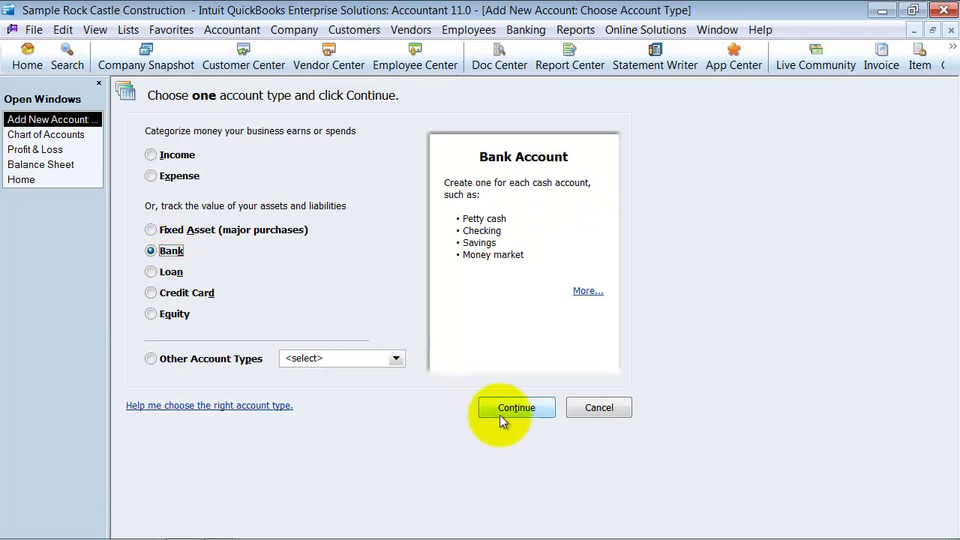
{"action": "left_click", "coordinate": [499, 406]}
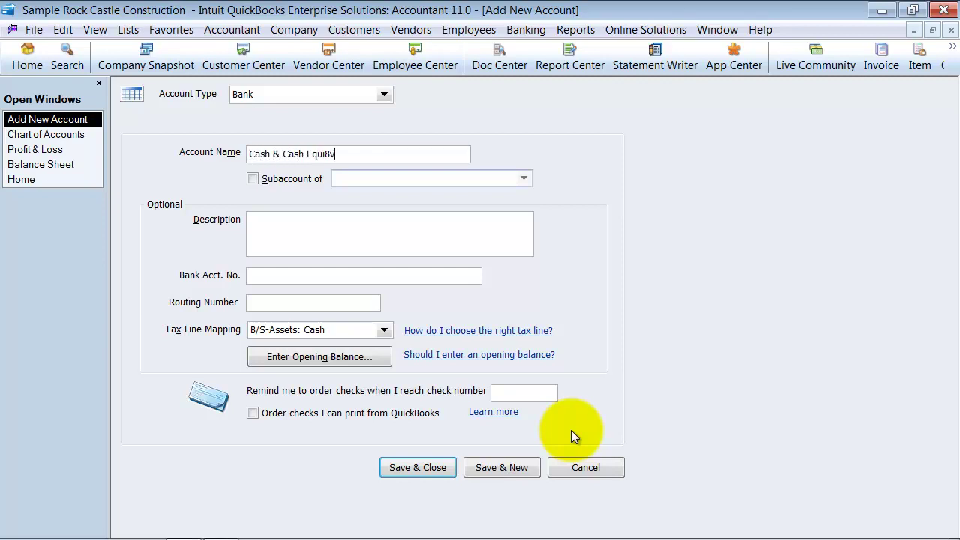
{"action": "type", "text": "ents"}
{"action": "left_click", "coordinate": [397, 467]}
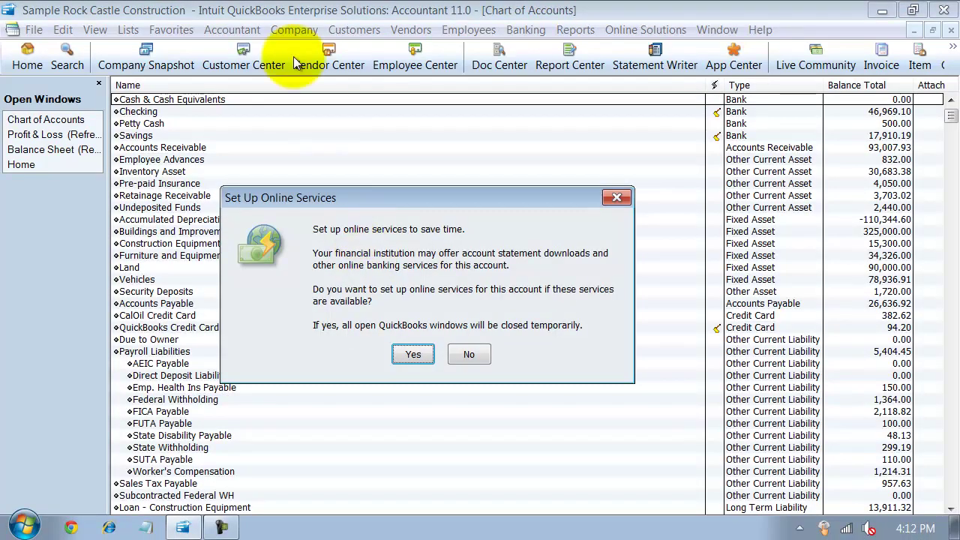
{"action": "left_click", "coordinate": [484, 357]}
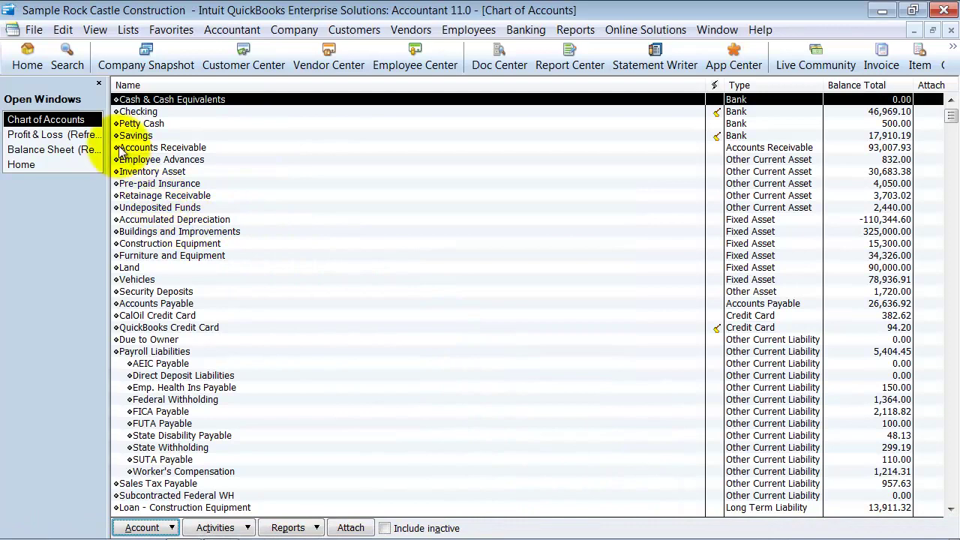
- Make Checking, Petty Cash and Savings subaccounts of Cash & Cash Equivalents in the account list
{"action": "left_click", "coordinate": [116, 112]}
{"action": "left_click_drag", "start_coordinate": [119, 113], "coordinate": [131, 111]}
{"action": "left_click", "coordinate": [118, 112]}
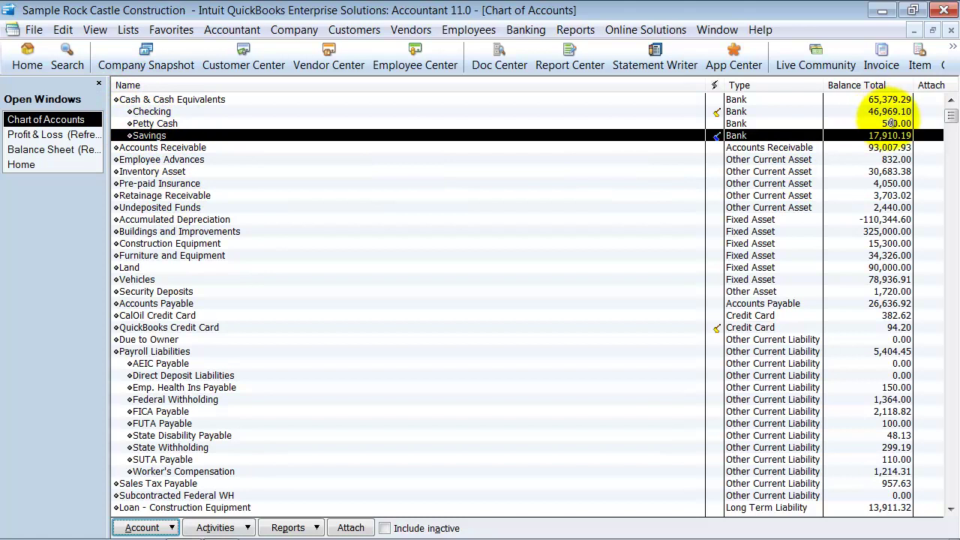
{"action": "left_click", "coordinate": [153, 111]}
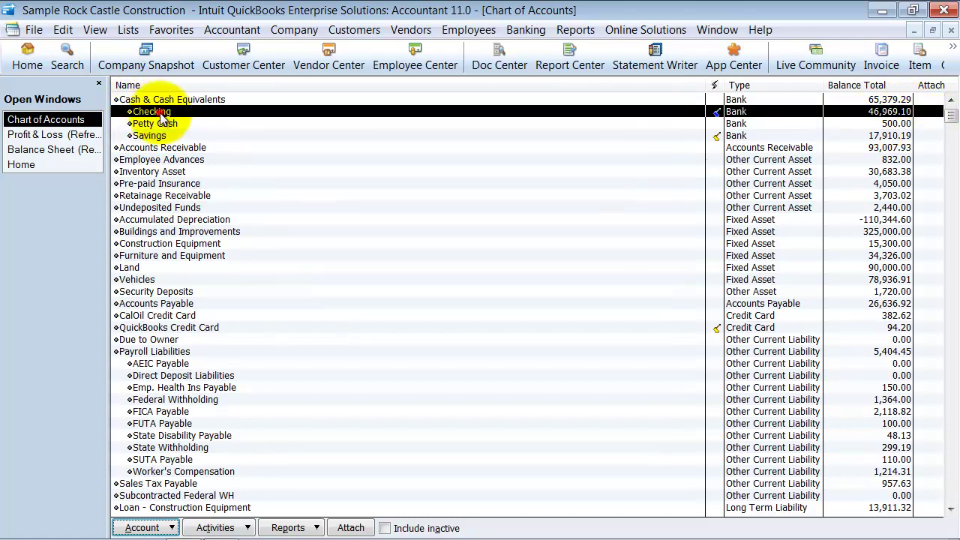
{"action": "left_click", "coordinate": [162, 124]}
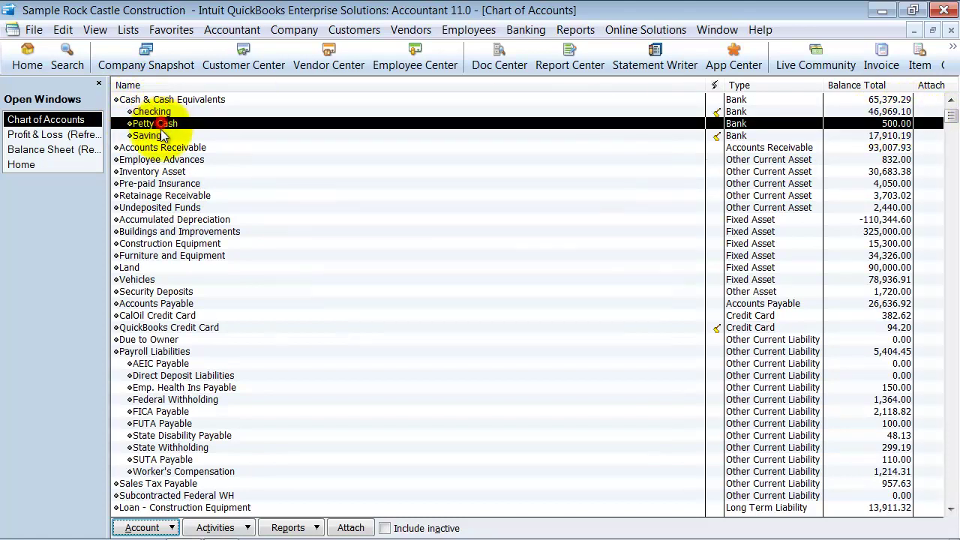
{"action": "left_click", "coordinate": [162, 137]}
{"action": "left_click", "coordinate": [157, 99]}
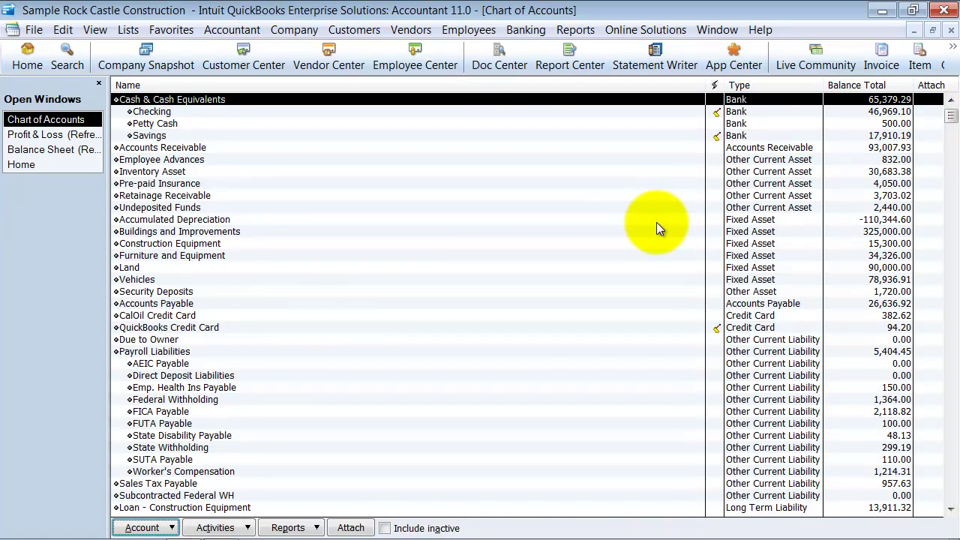
- Add an Other Current Asset account named Prepaid Expenses
{"action": "left_click", "coordinate": [135, 159]}
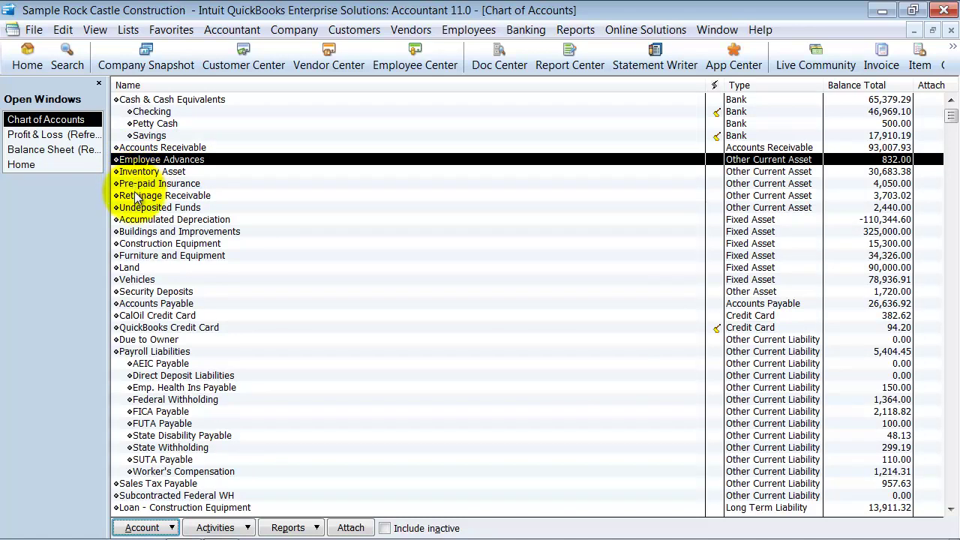
{"action": "left_click", "coordinate": [123, 172]}
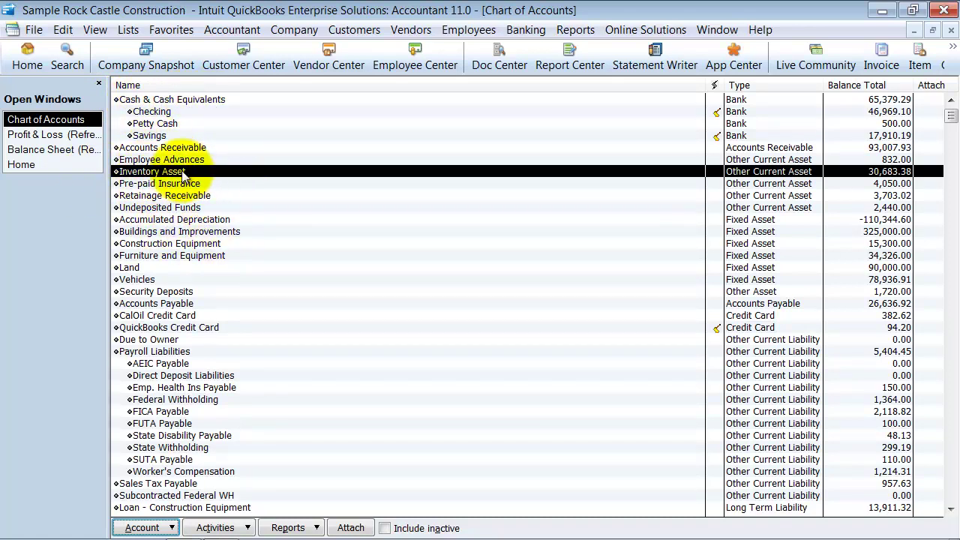
{"action": "left_click", "coordinate": [127, 184]}
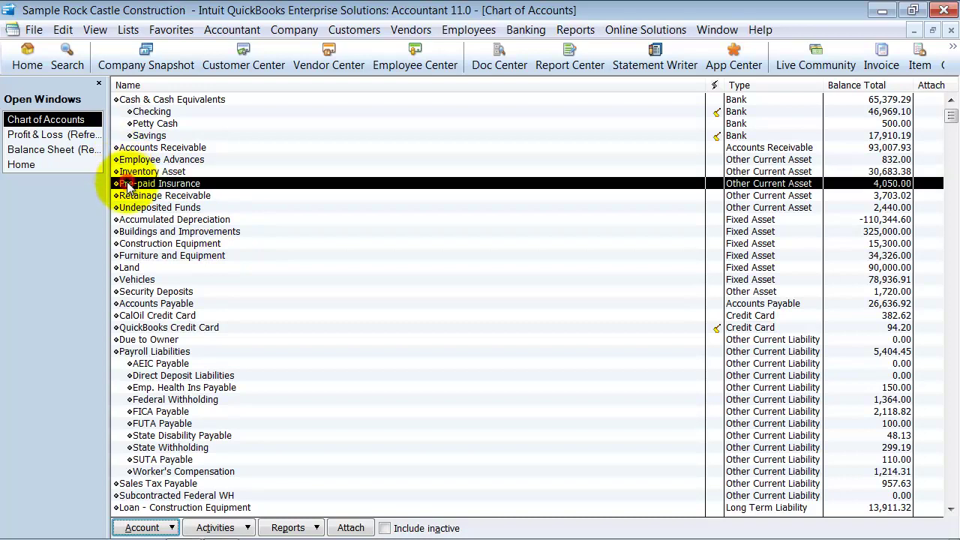
{"action": "key", "text": "ctrl+n"}
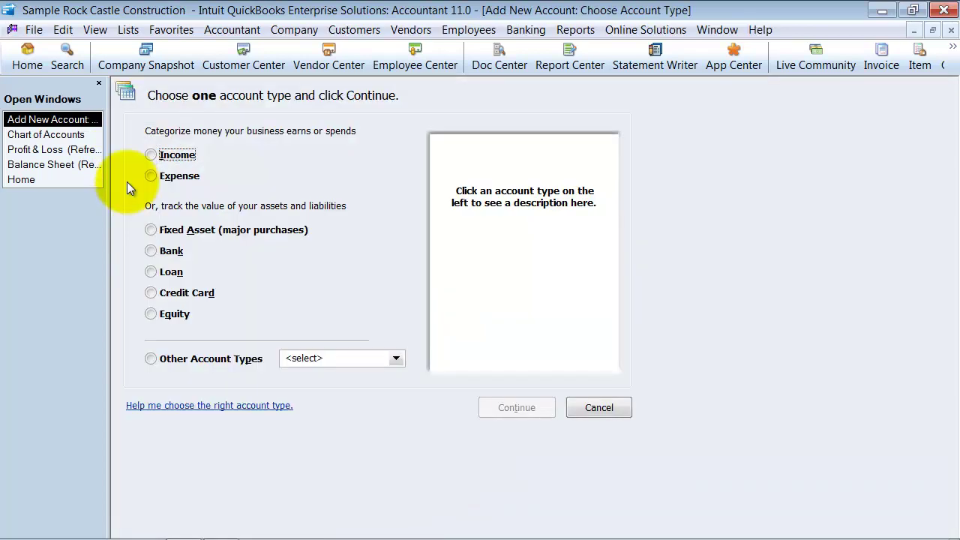
{"action": "left_click", "coordinate": [308, 358]}
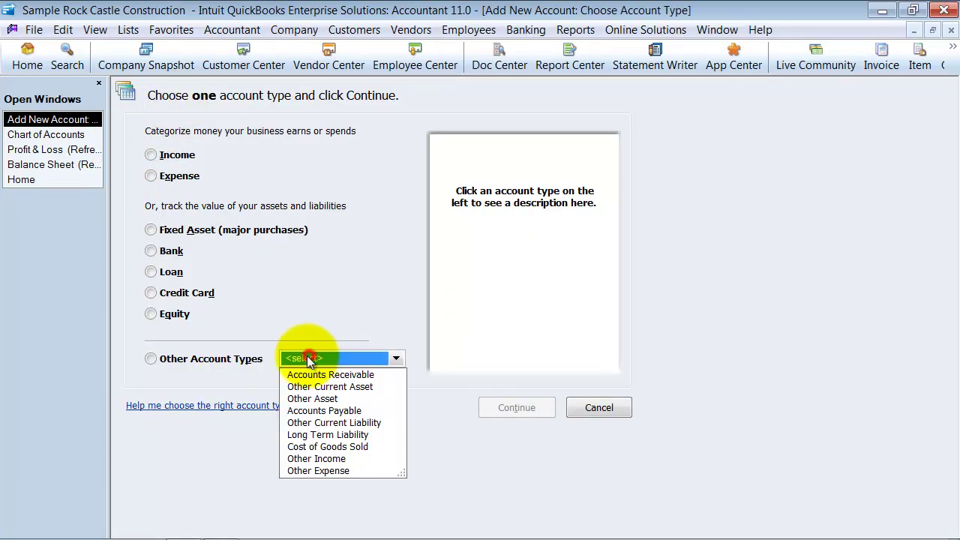
{"action": "left_click", "coordinate": [329, 386]}
{"action": "left_click", "coordinate": [522, 413]}
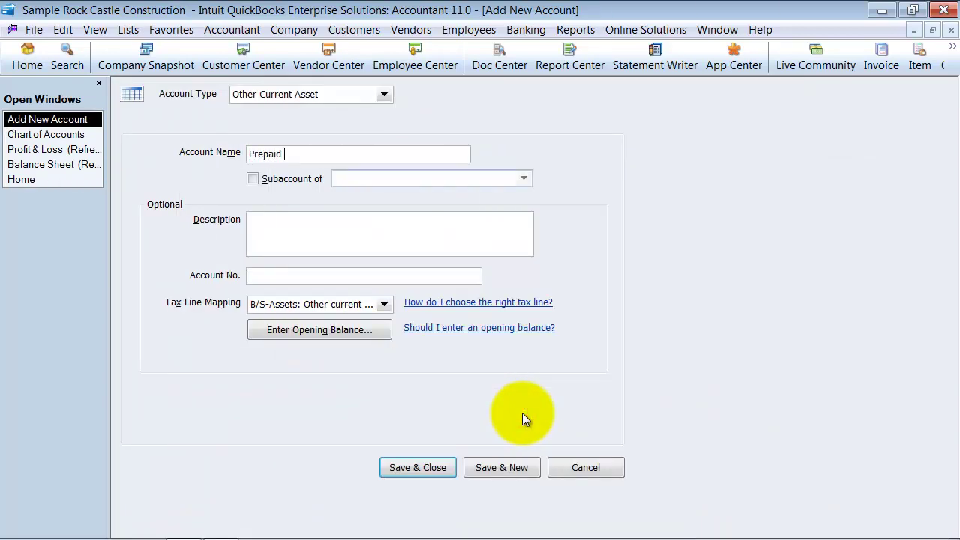
{"action": "type", "text": "Prepaid Expenses"}
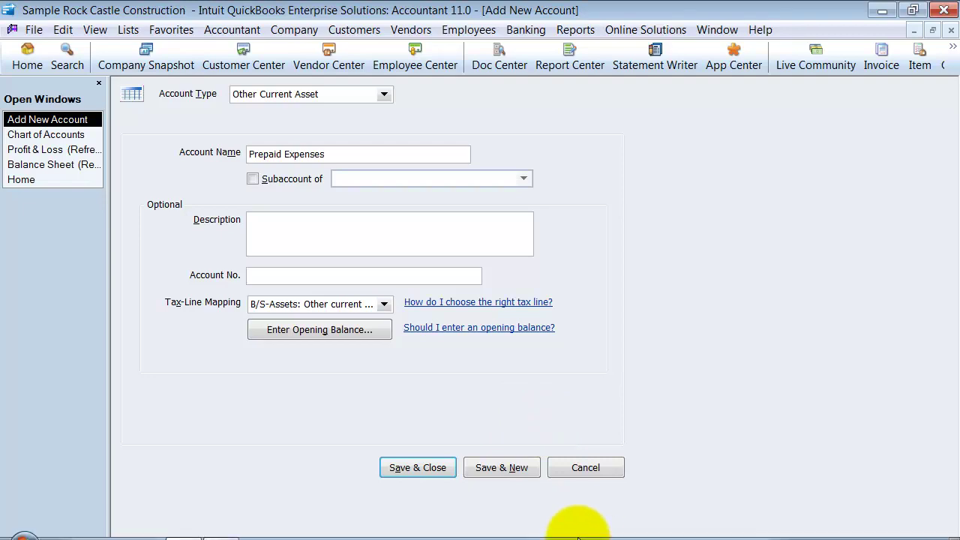
{"action": "left_click", "coordinate": [441, 461]}
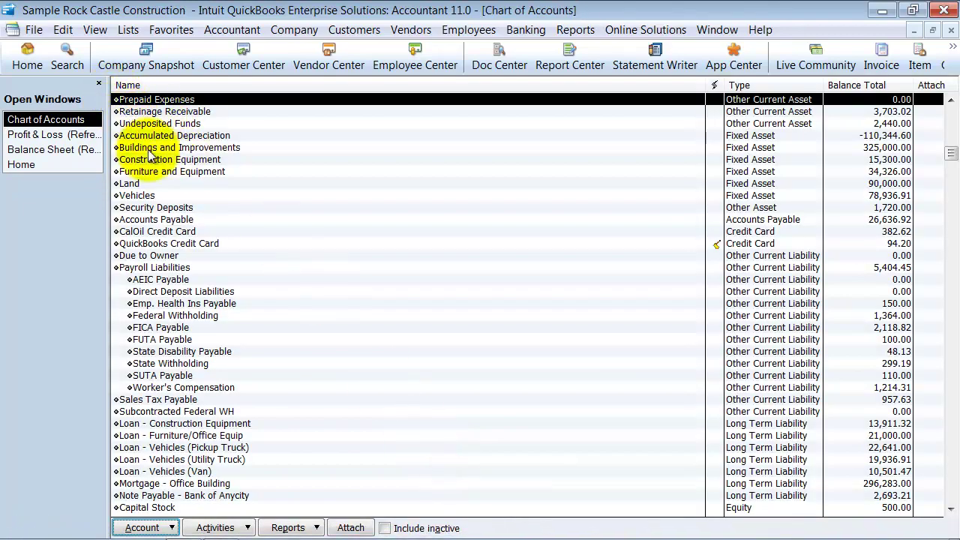
- Nest Pre-paid Insurance and Employee Advances under Prepaid Expenses, and place Retainage Receivable directly below Accounts Receivable
{"action": "scroll", "coordinate": [131, 150], "scroll_direction": "up", "scroll_amount": 3}
{"action": "left_click_drag", "start_coordinate": [120, 196], "coordinate": [117, 154]}
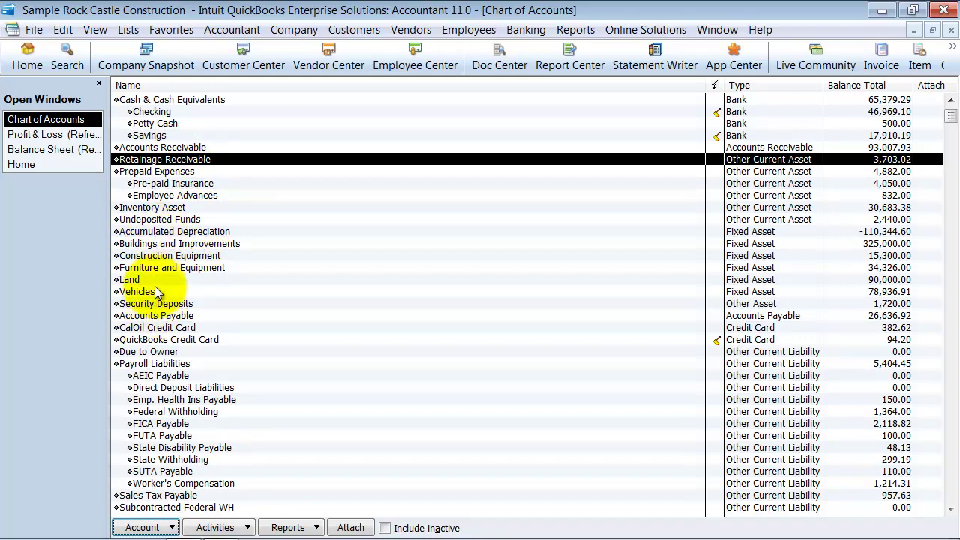
- Add a Fixed Asset account named Fixed Assets
{"action": "left_click", "coordinate": [161, 244]}
{"action": "key", "text": "ctrl+n"}
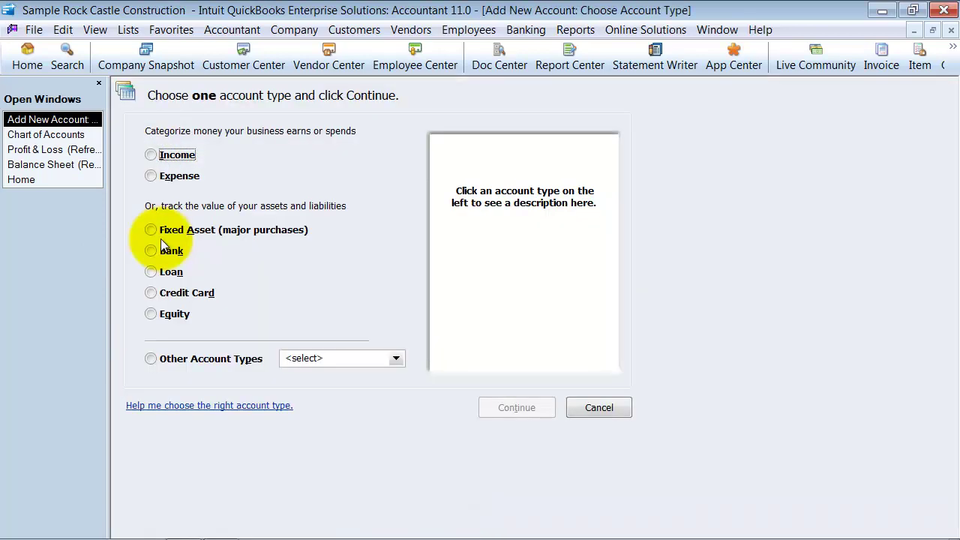
{"action": "left_click", "coordinate": [161, 239]}
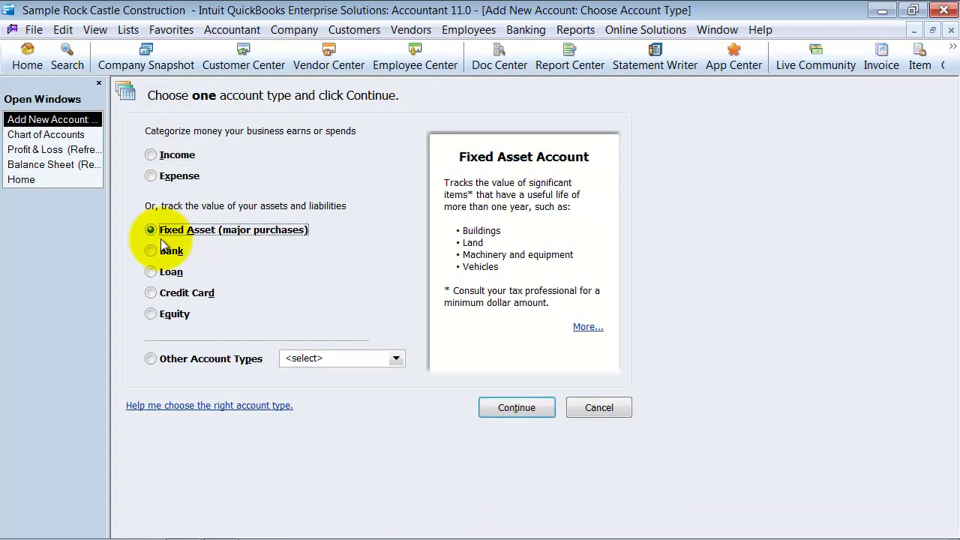
{"action": "key", "text": "Return"}
{"action": "type", "text": "Fixe"}
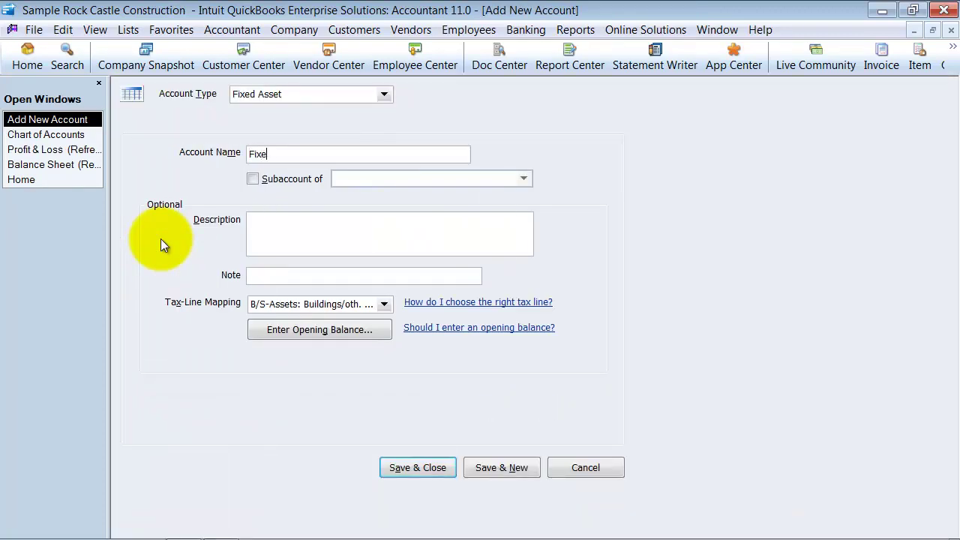
{"action": "type", "text": "d Assets"}
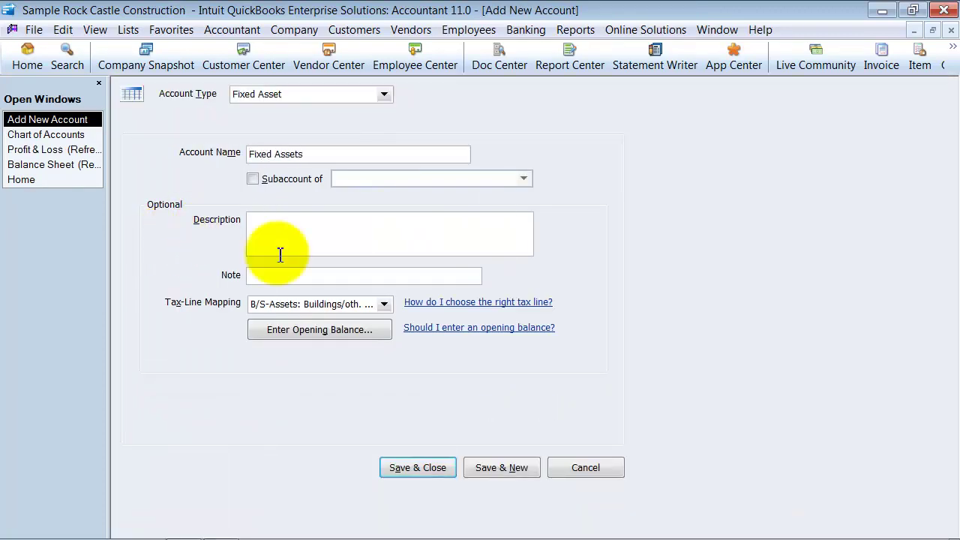
{"action": "left_click", "coordinate": [432, 474]}
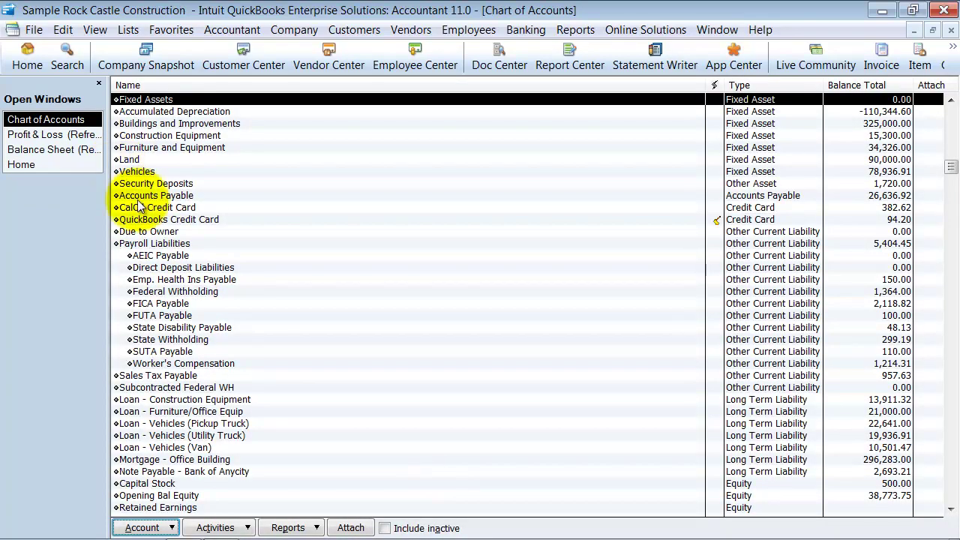
- Nest Vehicles, Land, Furniture and Equipment, Construction Equipment, Buildings and Improvements, and Accumulated Depreciation under the Fixed Assets account
{"action": "scroll", "coordinate": [133, 183], "scroll_direction": "up", "scroll_amount": 2}
{"action": "left_click_drag", "start_coordinate": [116, 184], "coordinate": [137, 245]}
{"action": "left_click", "coordinate": [116, 231]}
{"action": "left_click", "coordinate": [117, 243]}
{"action": "left_click", "coordinate": [116, 251]}
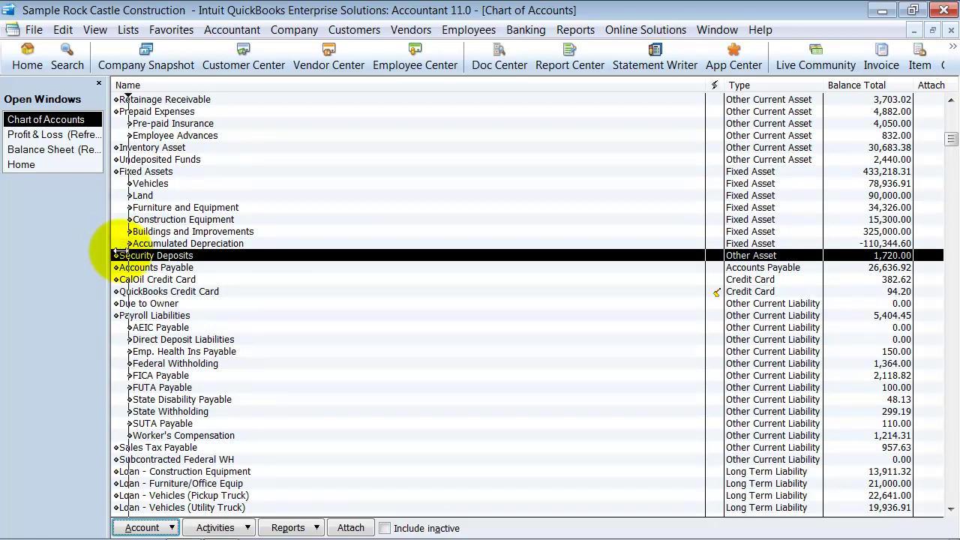
- Add a Credit Card account named Credit Cards and decline setting up online services for it
{"action": "scroll", "coordinate": [161, 255], "scroll_direction": "down", "scroll_amount": 1}
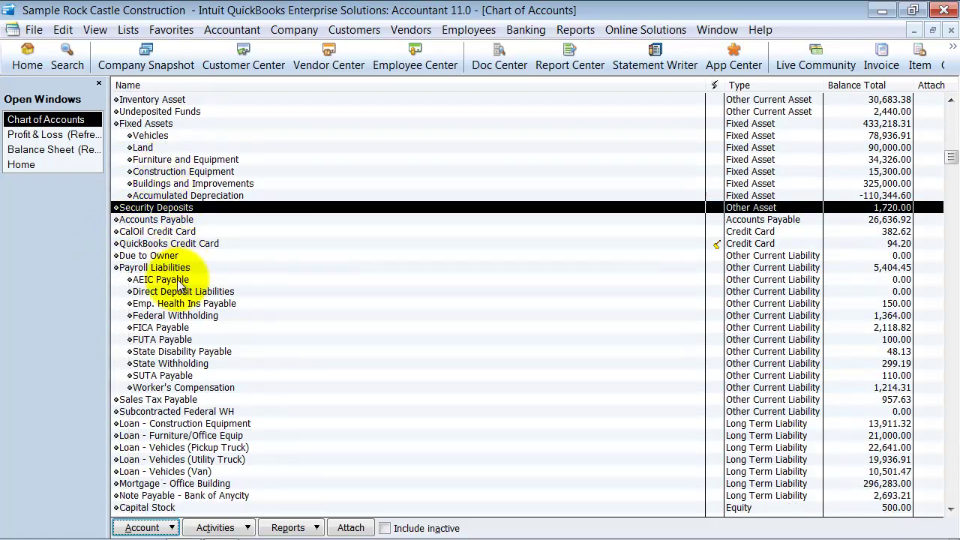
{"action": "left_click", "coordinate": [146, 233]}
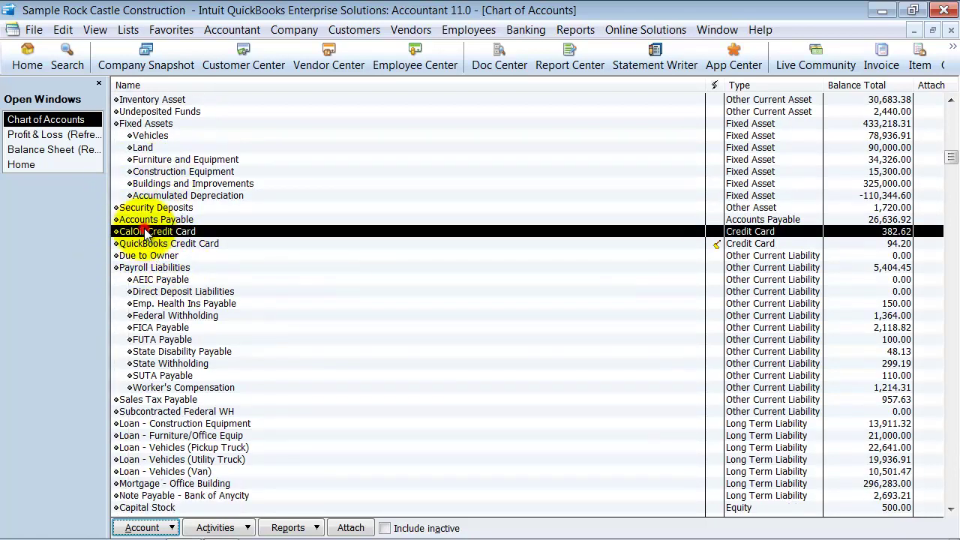
{"action": "key", "text": "ctrl+n"}
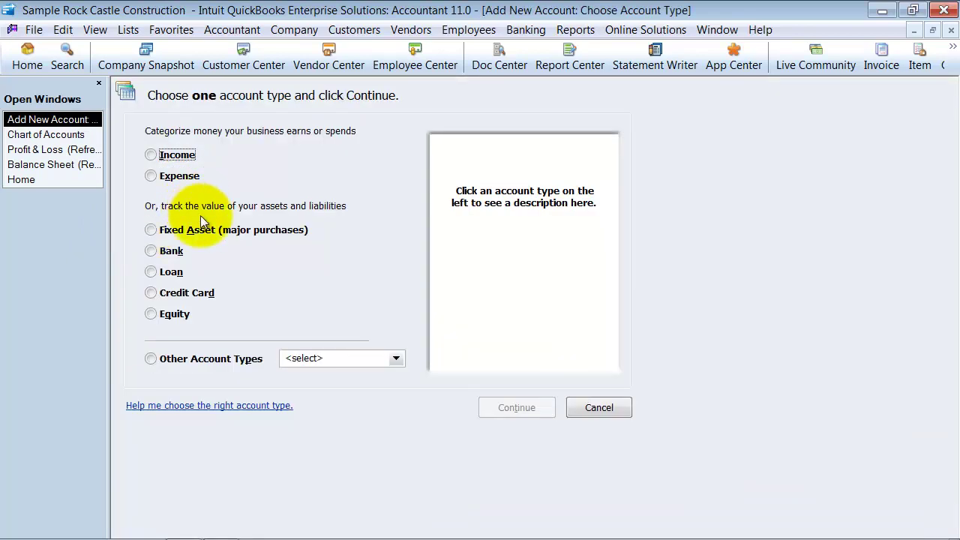
{"action": "left_click", "coordinate": [202, 294]}
{"action": "left_click", "coordinate": [528, 407]}
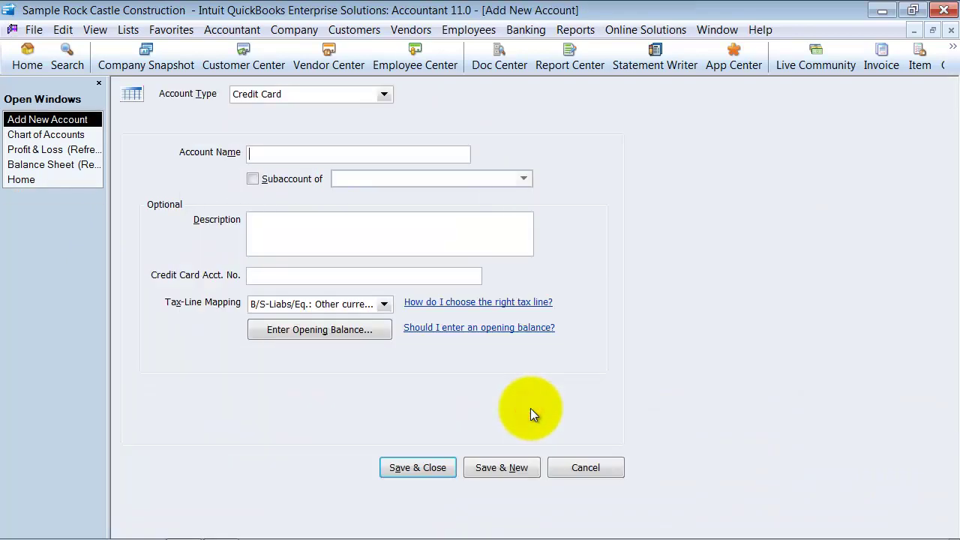
{"action": "type", "text": "Credit Cards"}
{"action": "left_click", "coordinate": [417, 466]}
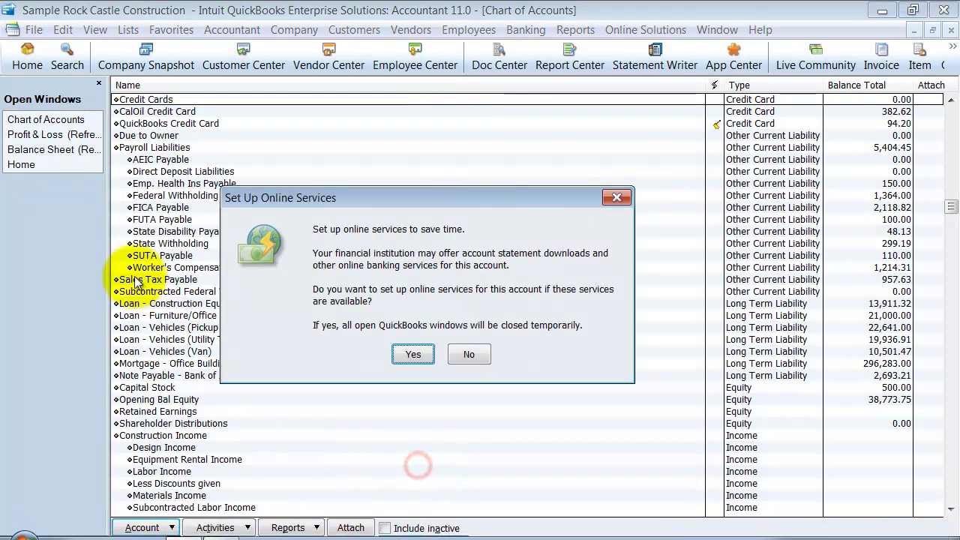
{"action": "left_click", "coordinate": [469, 355]}
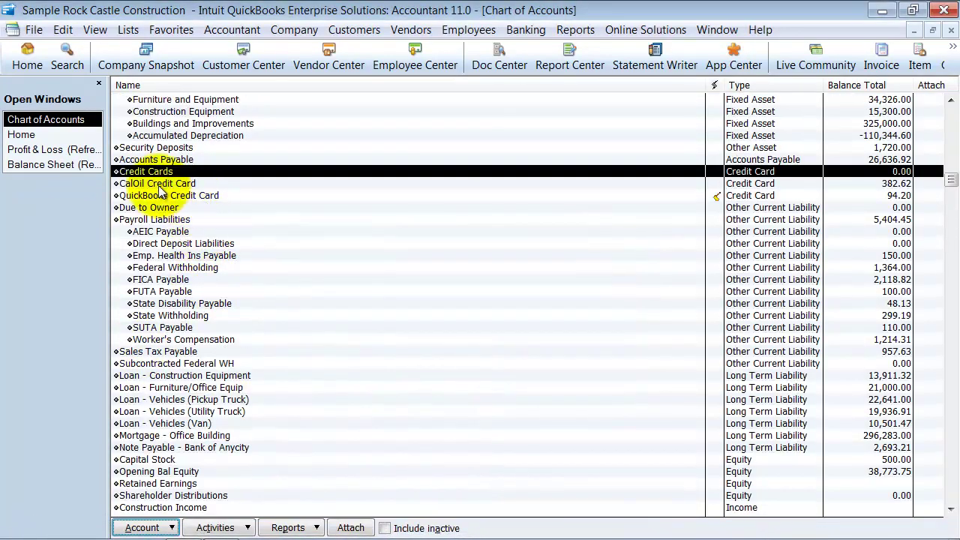
- Nest CalOil Credit Card and QuickBooks Credit Card as subaccounts under the Credit Cards account
{"action": "left_click", "coordinate": [124, 183]}
{"action": "left_click_drag", "start_coordinate": [122, 183], "coordinate": [128, 207]}
{"action": "left_click", "coordinate": [114, 195]}
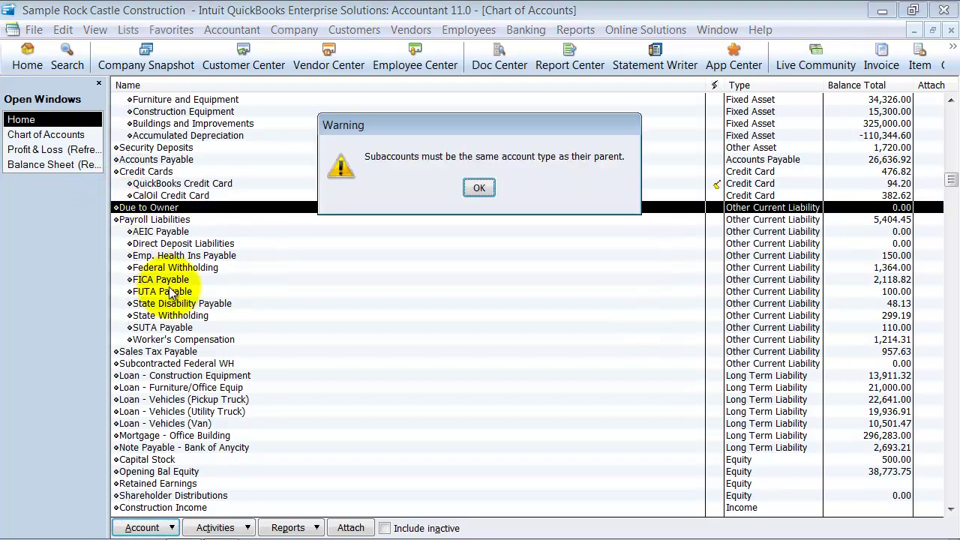
{"action": "left_click", "coordinate": [472, 189]}
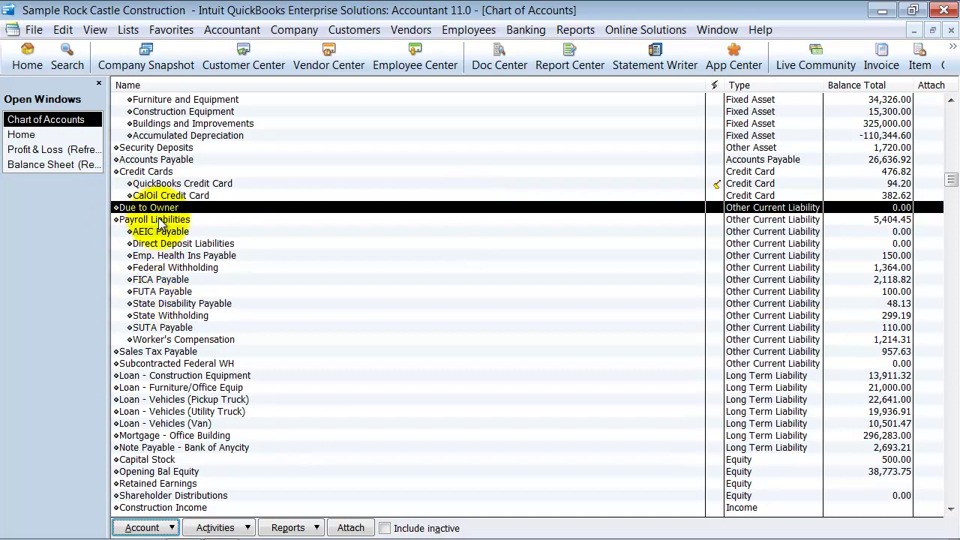
- Make the AEIC Payable, Direct Deposit Liabilities, Emp. Health Ins Payable, Federal Withholding and FICA Payable subaccounts inactive
{"action": "left_click", "coordinate": [165, 328]}
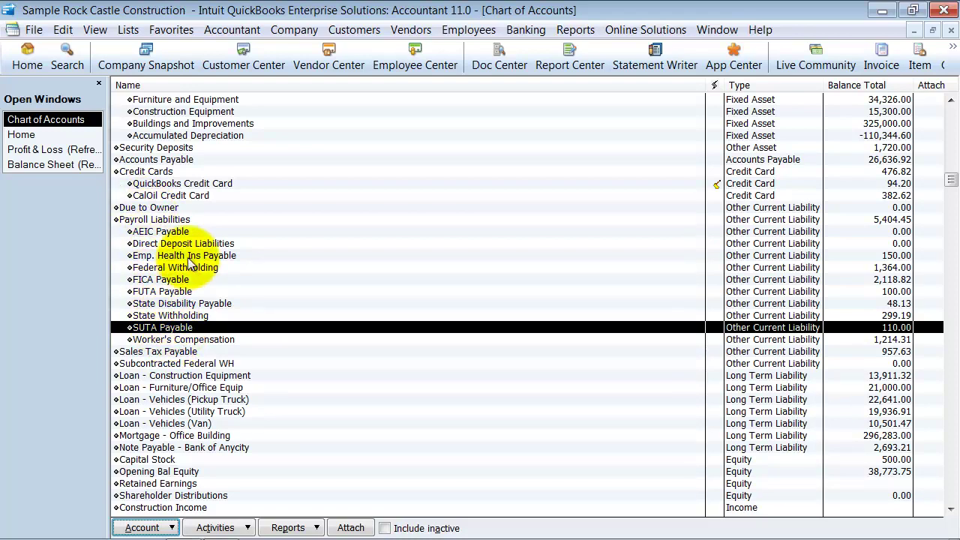
{"action": "right_click", "coordinate": [177, 230]}
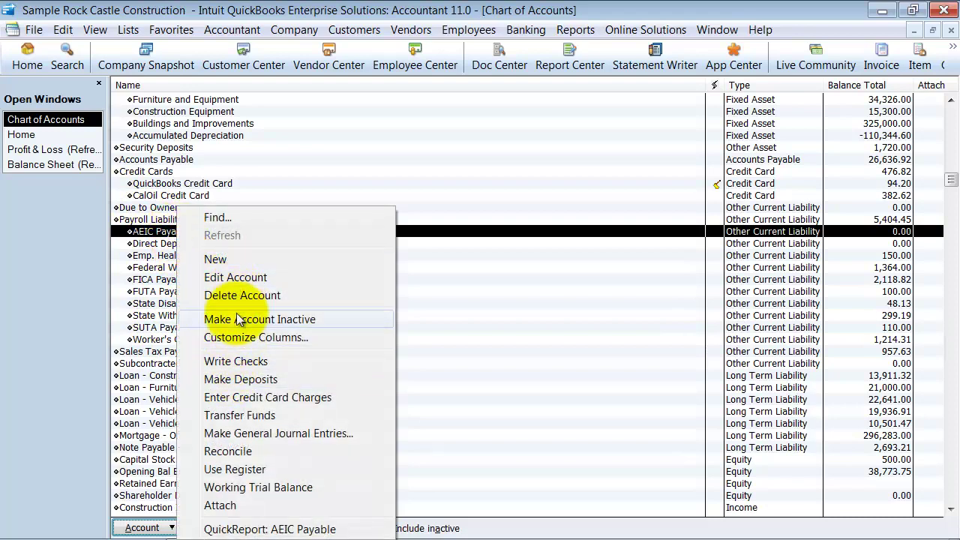
{"action": "left_click", "coordinate": [239, 318]}
{"action": "right_click", "coordinate": [167, 229]}
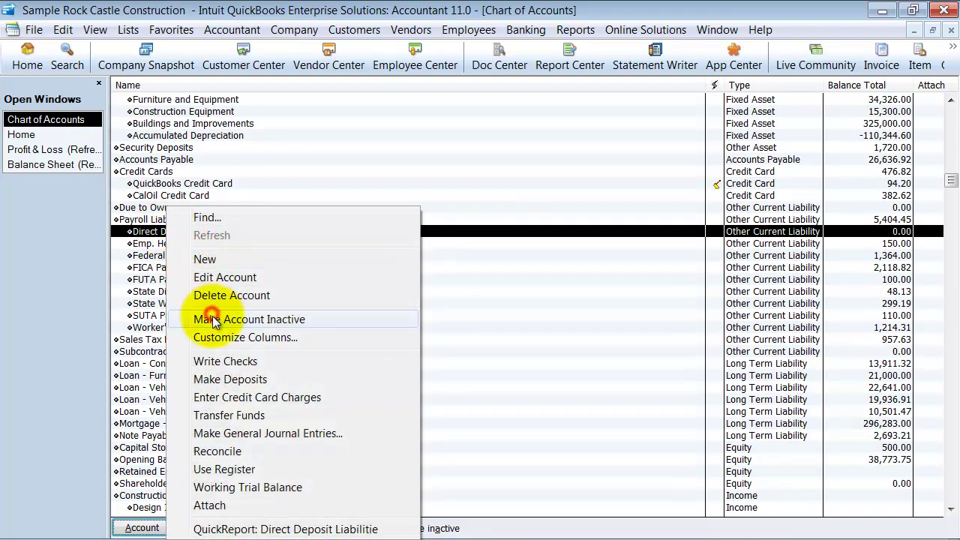
{"action": "left_click", "coordinate": [210, 320]}
{"action": "right_click", "coordinate": [167, 231]}
{"action": "left_click", "coordinate": [204, 319]}
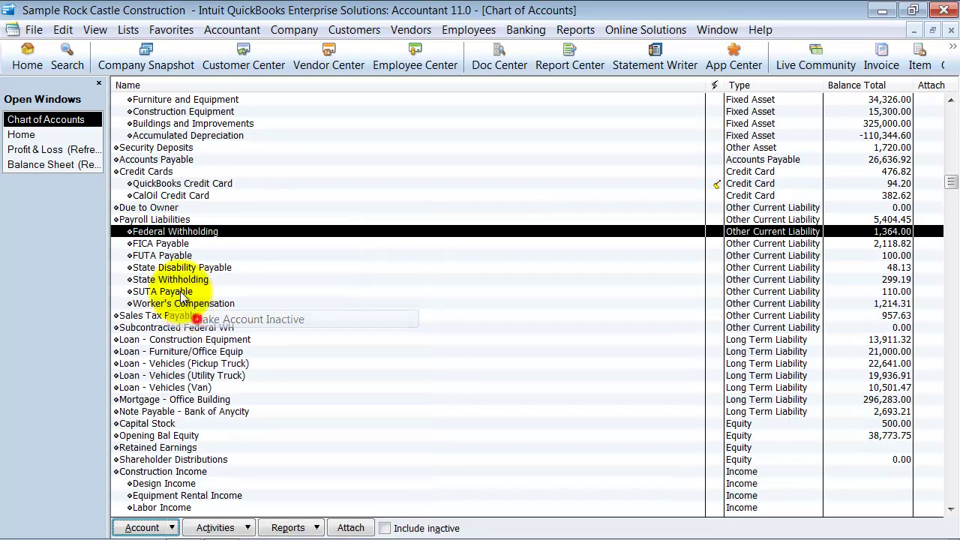
{"action": "right_click", "coordinate": [165, 230]}
{"action": "left_click", "coordinate": [207, 319]}
{"action": "right_click", "coordinate": [167, 231]}
{"action": "left_click", "coordinate": [205, 319]}
- Make the remaining Payroll Liabilities subaccounts inactive: FUTA Payable, State Disability Payable, State Withholding, SUTA Payable and Worker's Compensation
{"action": "right_click", "coordinate": [178, 234]}
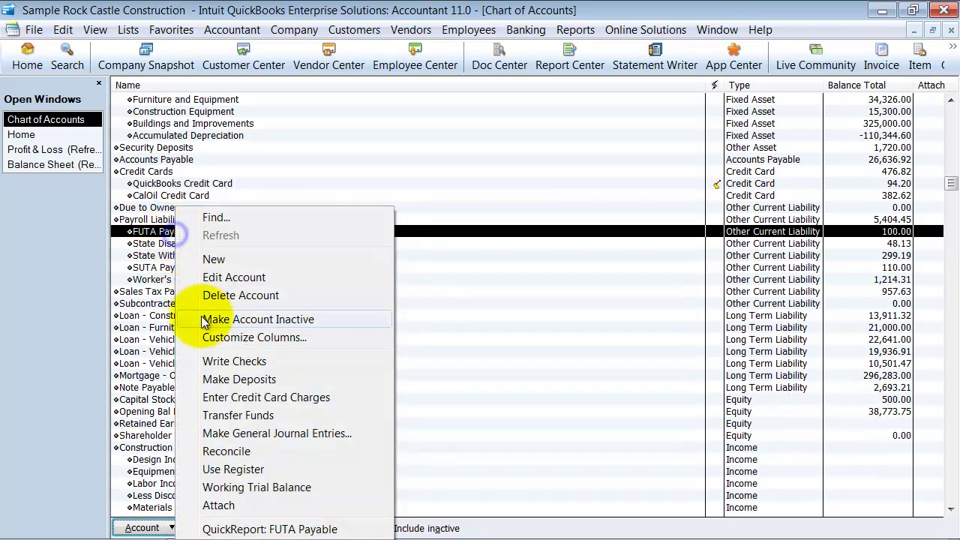
{"action": "left_click", "coordinate": [206, 319]}
{"action": "right_click", "coordinate": [165, 231]}
{"action": "left_click", "coordinate": [178, 318]}
{"action": "right_click", "coordinate": [165, 231]}
{"action": "left_click", "coordinate": [206, 318]}
{"action": "right_click", "coordinate": [160, 237]}
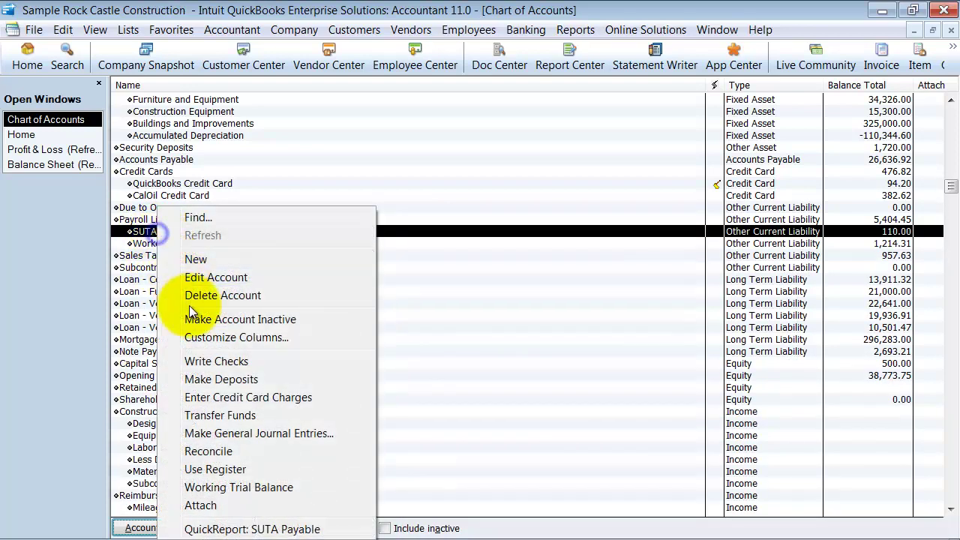
{"action": "left_click", "coordinate": [189, 318]}
{"action": "right_click", "coordinate": [172, 231]}
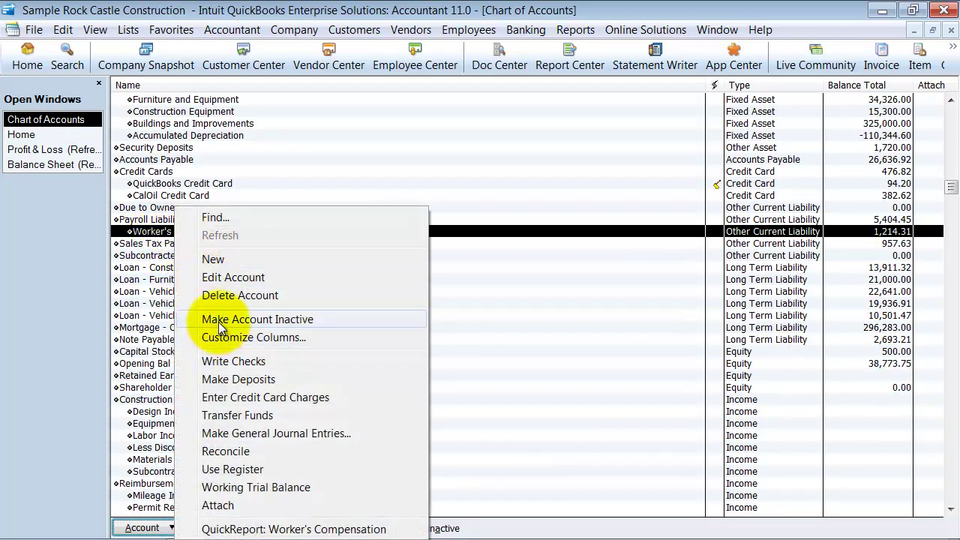
{"action": "left_click", "coordinate": [218, 321]}
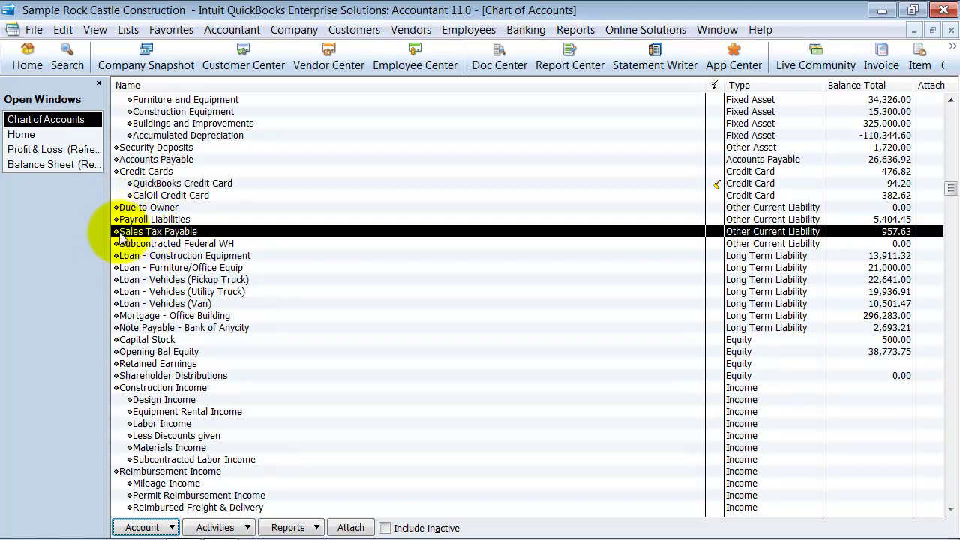
- Add a Long Term Liability account named Long Term Loans
{"action": "left_click", "coordinate": [126, 258]}
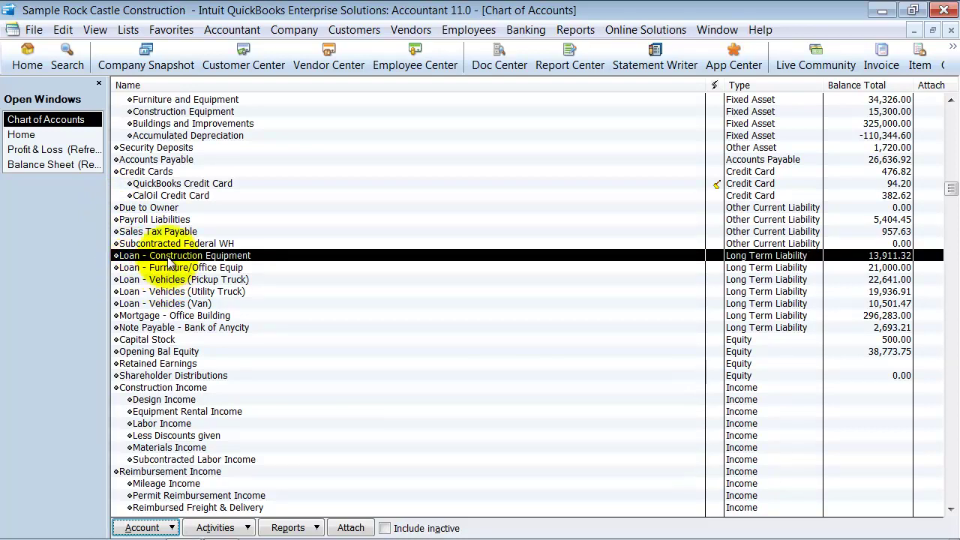
{"action": "right_click", "coordinate": [167, 255]}
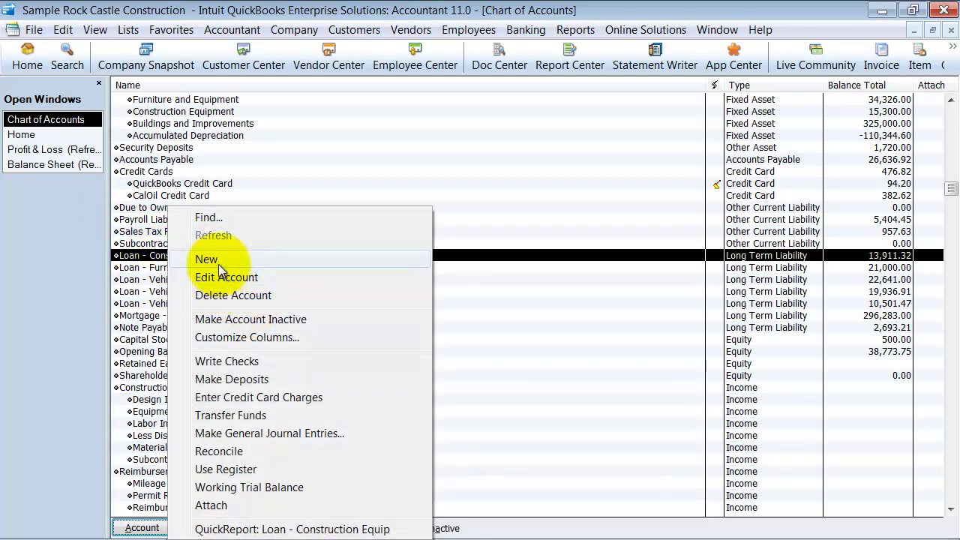
{"action": "left_click", "coordinate": [215, 263]}
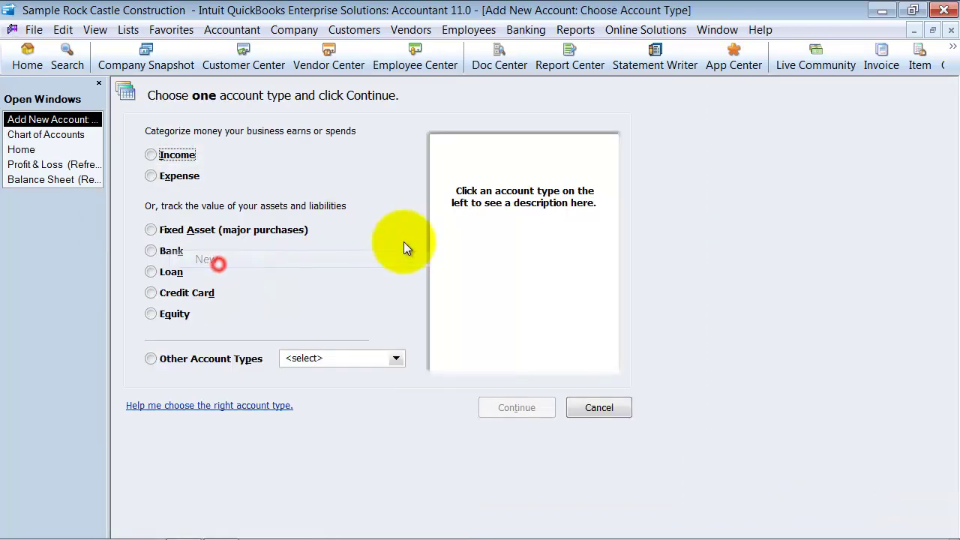
{"action": "left_click", "coordinate": [377, 360]}
{"action": "left_click", "coordinate": [330, 434]}
{"action": "left_click", "coordinate": [498, 408]}
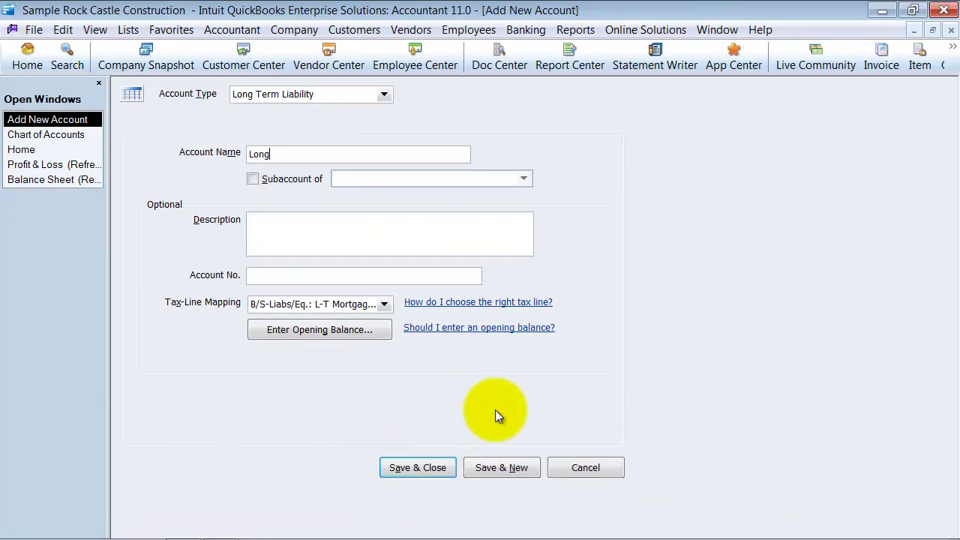
{"action": "type", "text": "Long Term Loans"}
{"action": "left_click", "coordinate": [417, 466]}
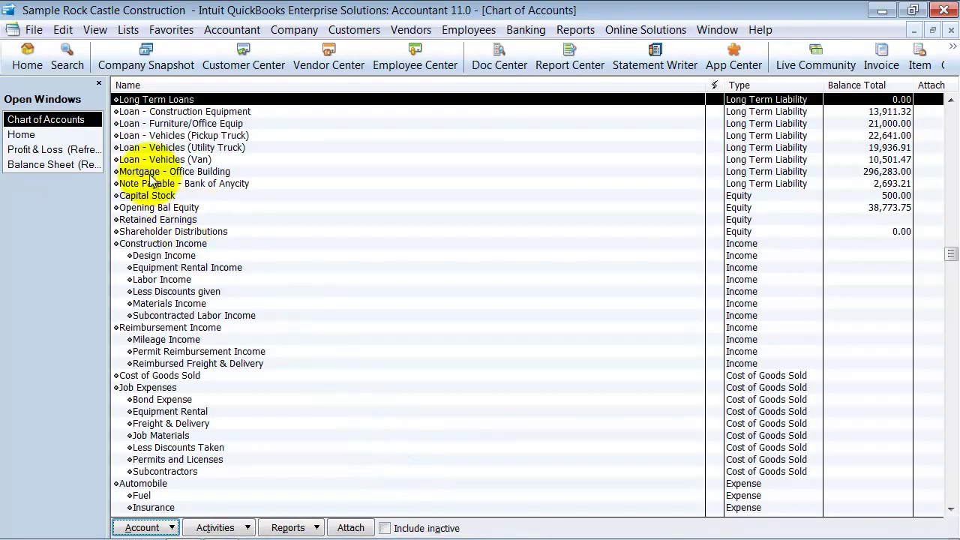
- Nest the five Loan accounts, Mortgage - Office Building and Note Payable - Bank of Anycity under Long Term Loans
{"action": "scroll", "coordinate": [143, 173], "scroll_direction": "up", "scroll_amount": 3}
{"action": "left_click", "coordinate": [118, 208]}
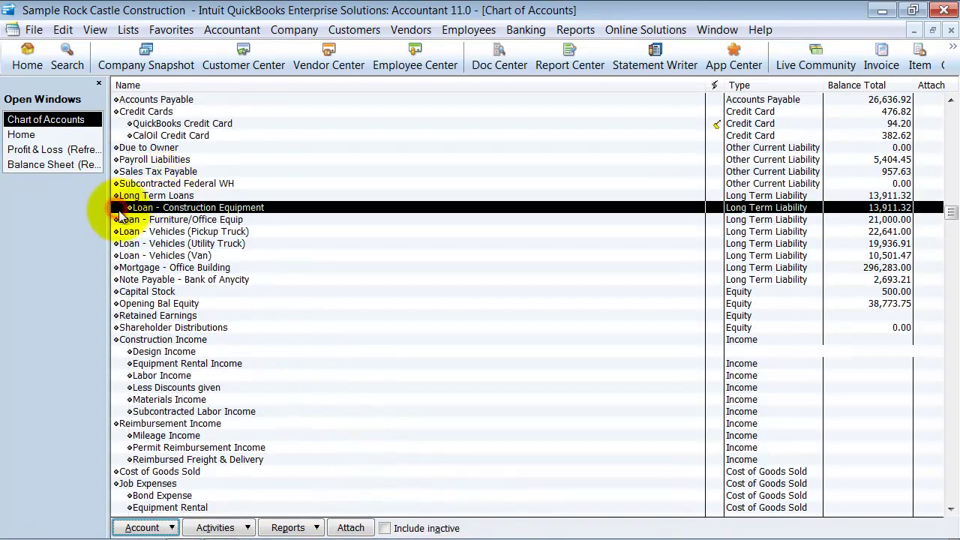
{"action": "double_click", "coordinate": [118, 220]}
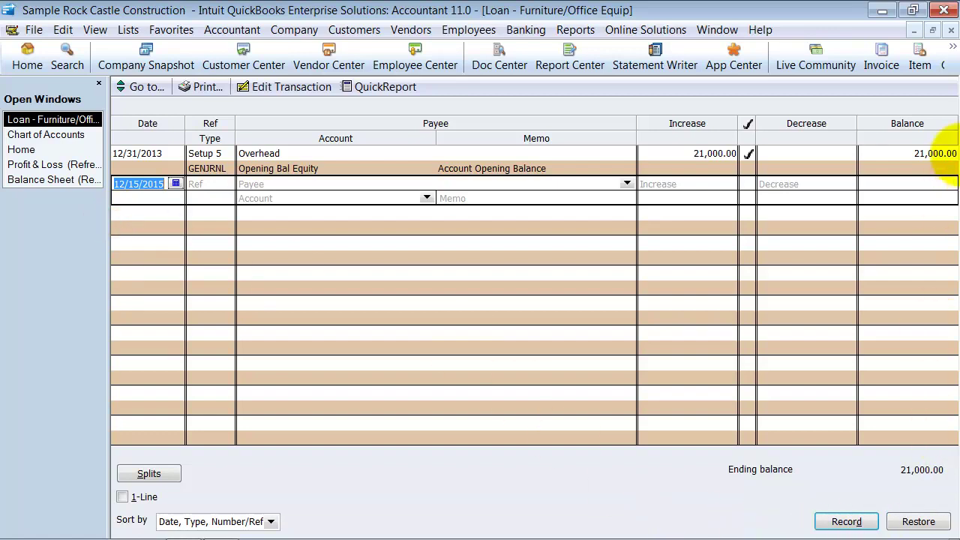
{"action": "left_click", "coordinate": [950, 30]}
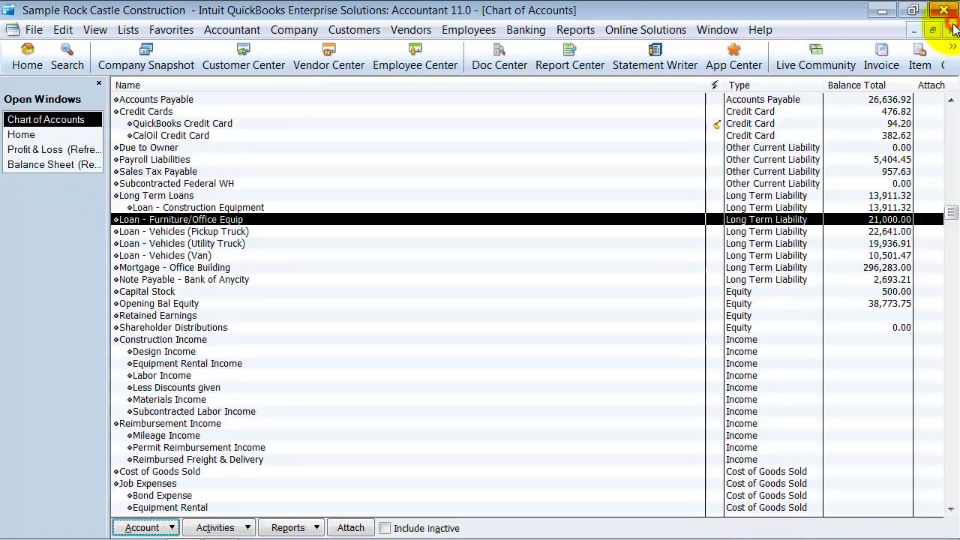
{"action": "left_click", "coordinate": [114, 231]}
{"action": "left_click_drag", "start_coordinate": [116, 219], "coordinate": [127, 268]}
{"action": "left_click", "coordinate": [118, 243]}
{"action": "left_click", "coordinate": [118, 255]}
{"action": "left_click", "coordinate": [116, 267]}
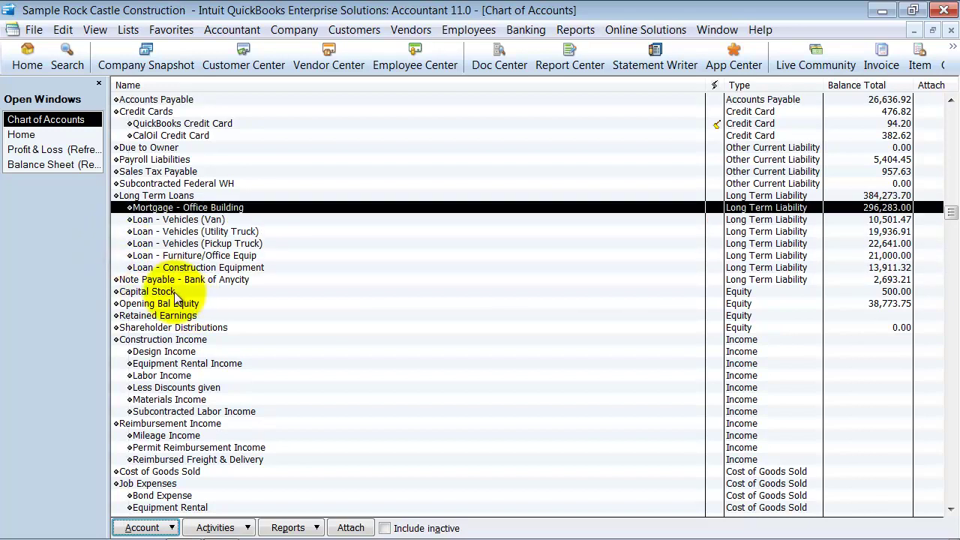
{"action": "left_click", "coordinate": [118, 279]}
{"action": "left_click", "coordinate": [114, 282]}
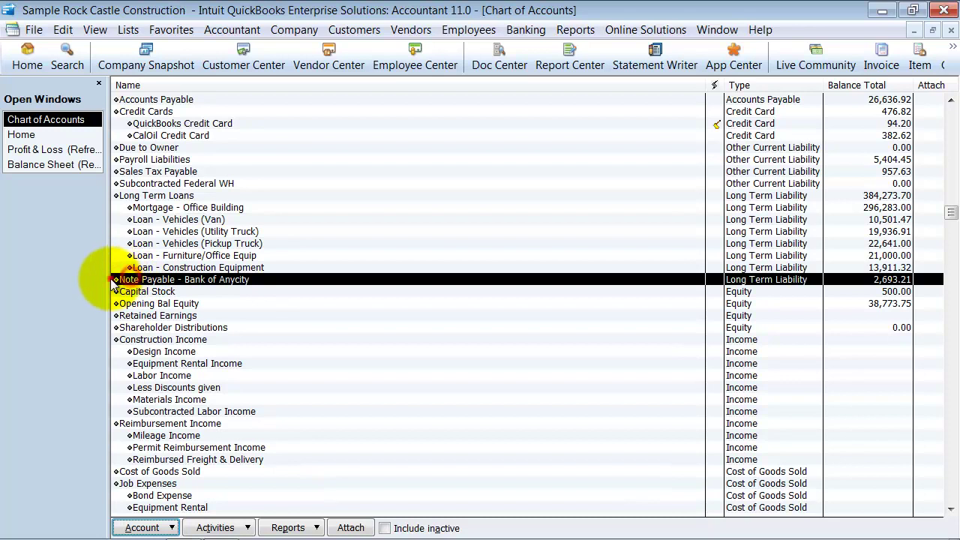
{"action": "left_click_drag", "start_coordinate": [114, 279], "coordinate": [128, 279]}
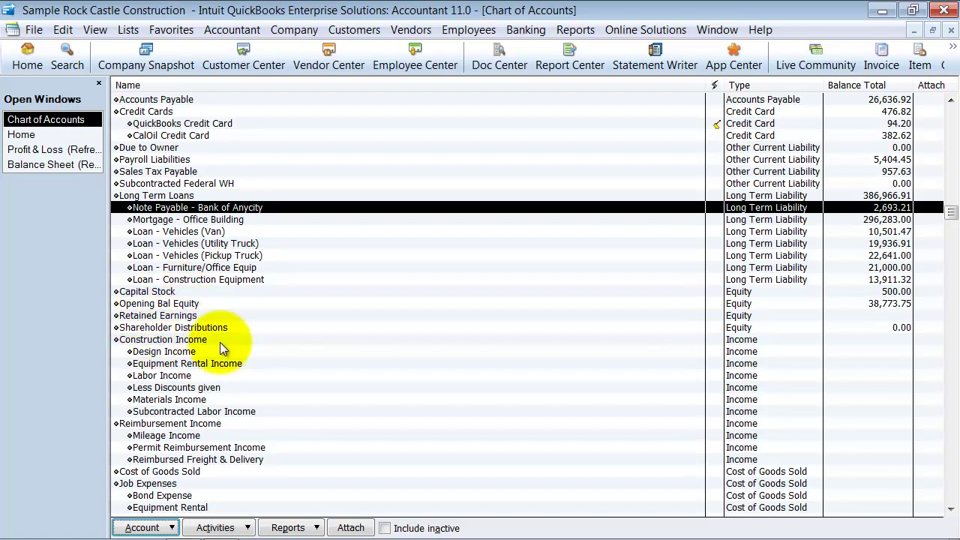
- Add an Equity account named Shareholder A
{"action": "left_click", "coordinate": [193, 317]}
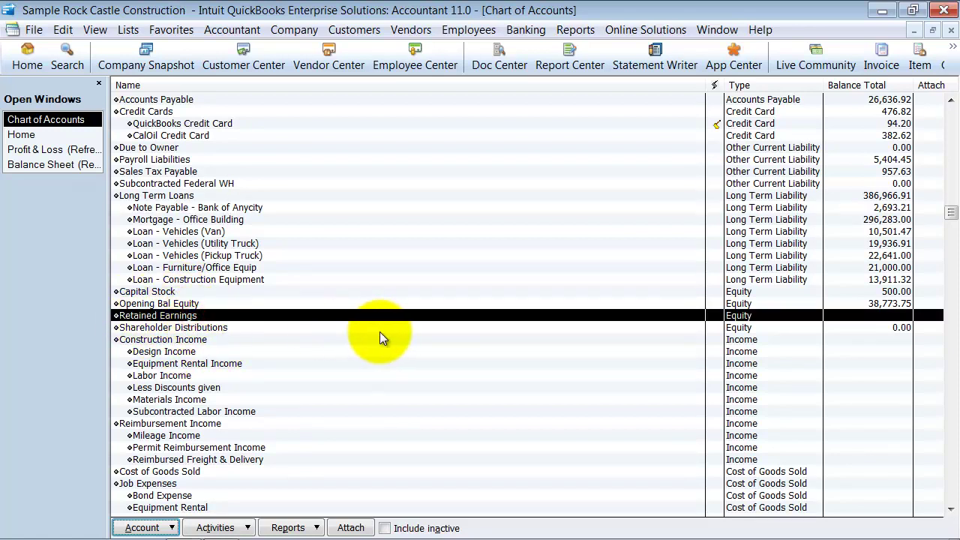
{"action": "key", "text": "ctrl+n"}
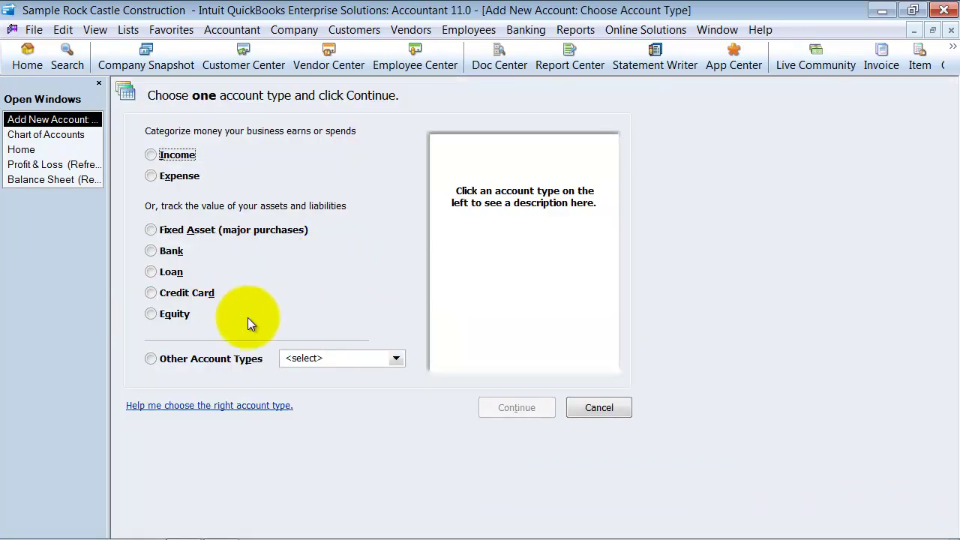
{"action": "left_click", "coordinate": [174, 315]}
{"action": "left_click", "coordinate": [488, 407]}
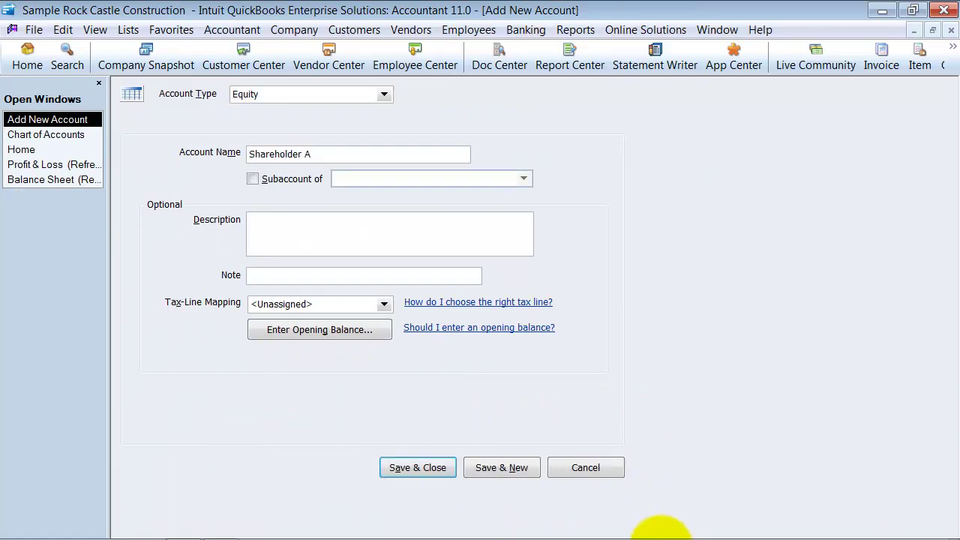
{"action": "left_click", "coordinate": [418, 465]}
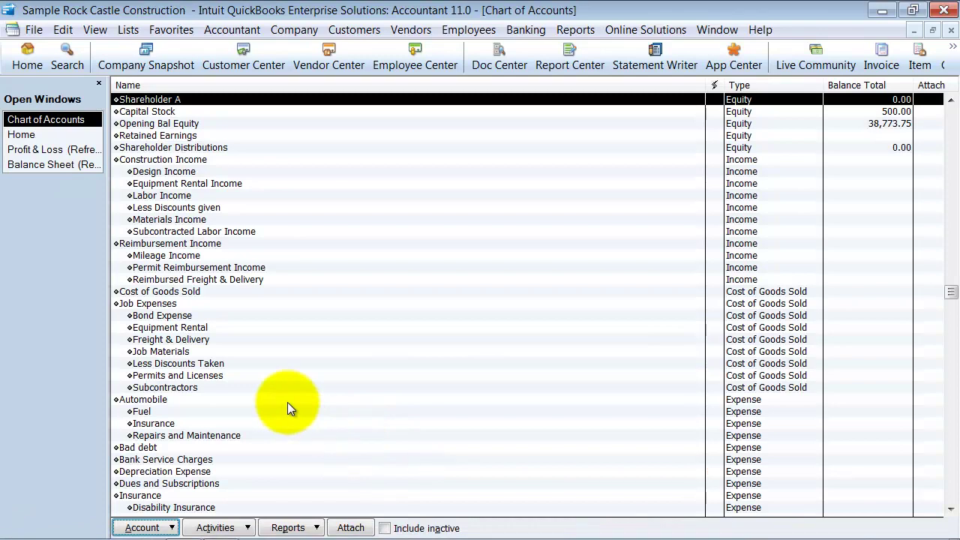
- Add an Equity account named Distributions as a subaccount of Shareholder A
{"action": "key", "text": "ctrl+n"}
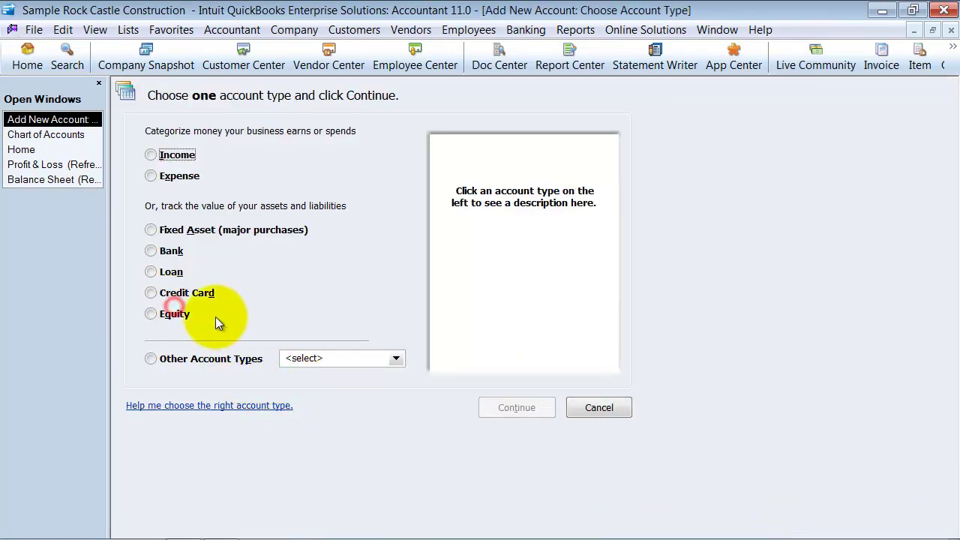
{"action": "left_click", "coordinate": [151, 315]}
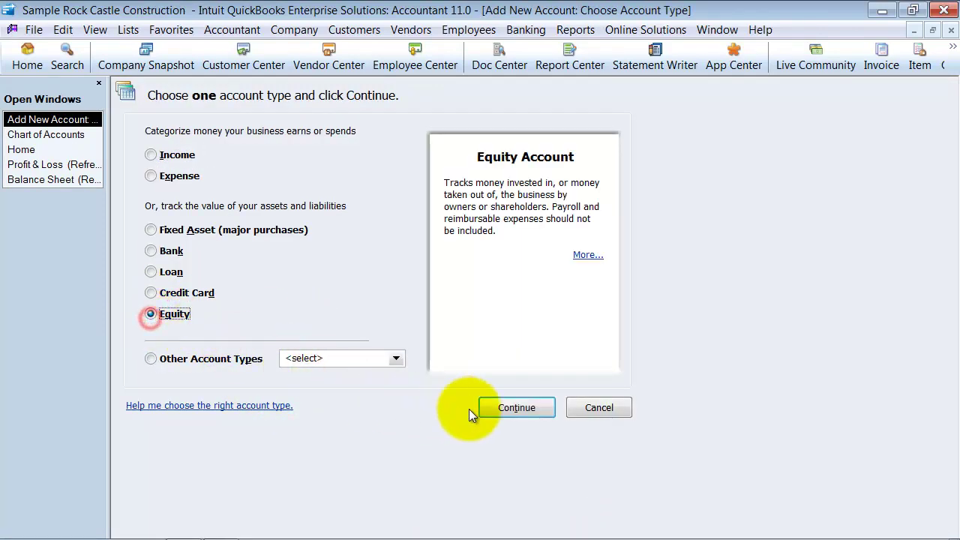
{"action": "left_click", "coordinate": [516, 407]}
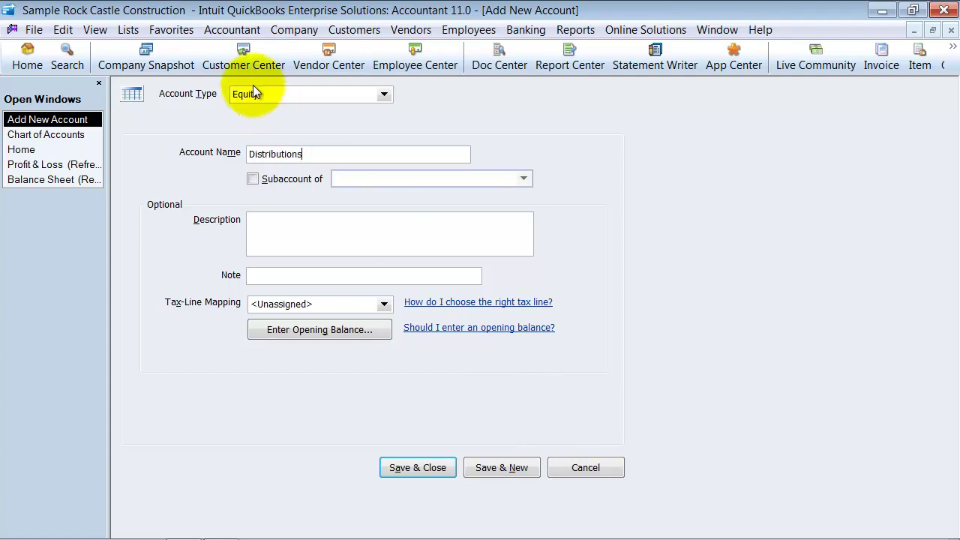
{"action": "left_click", "coordinate": [253, 178]}
{"action": "left_click", "coordinate": [336, 182]}
{"action": "type", "text": "Shareholder A"}
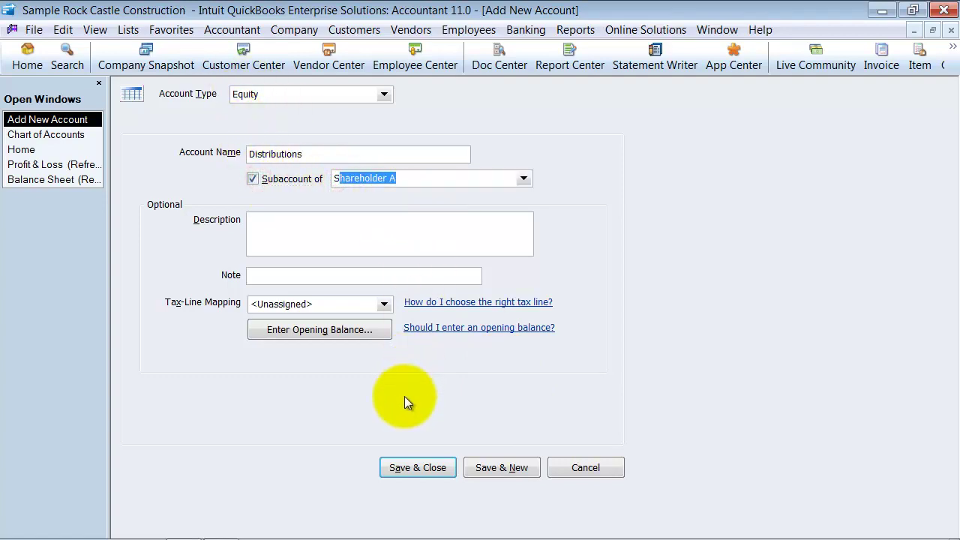
{"action": "left_click", "coordinate": [420, 467]}
- Add an Equity account named Contributions as a subaccount of Shareholder A
{"action": "key", "text": "ctrl+n"}
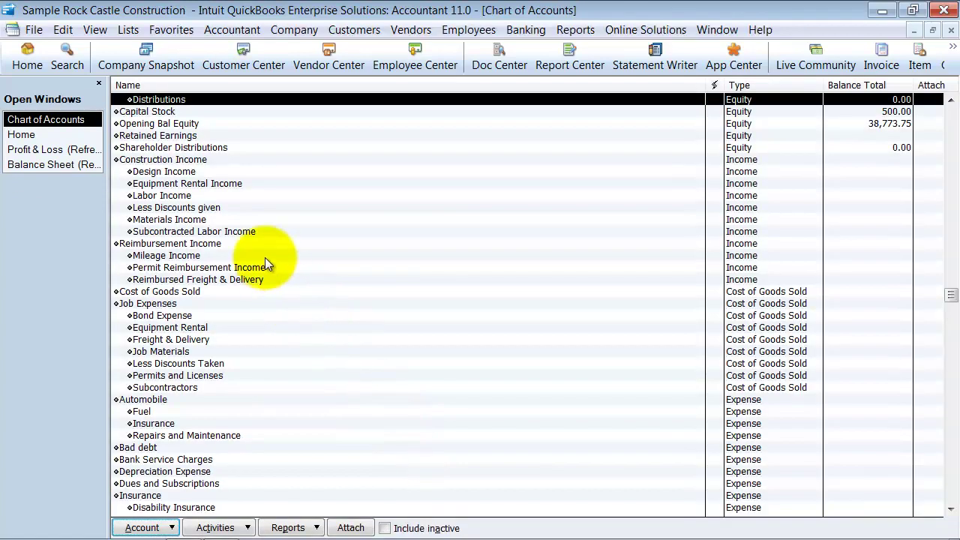
{"action": "left_click", "coordinate": [151, 314]}
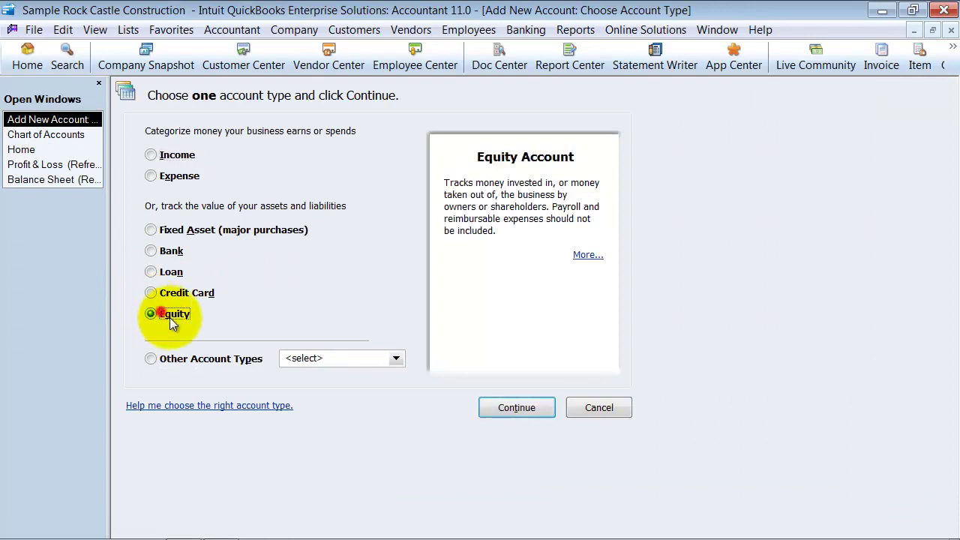
{"action": "left_click", "coordinate": [497, 405]}
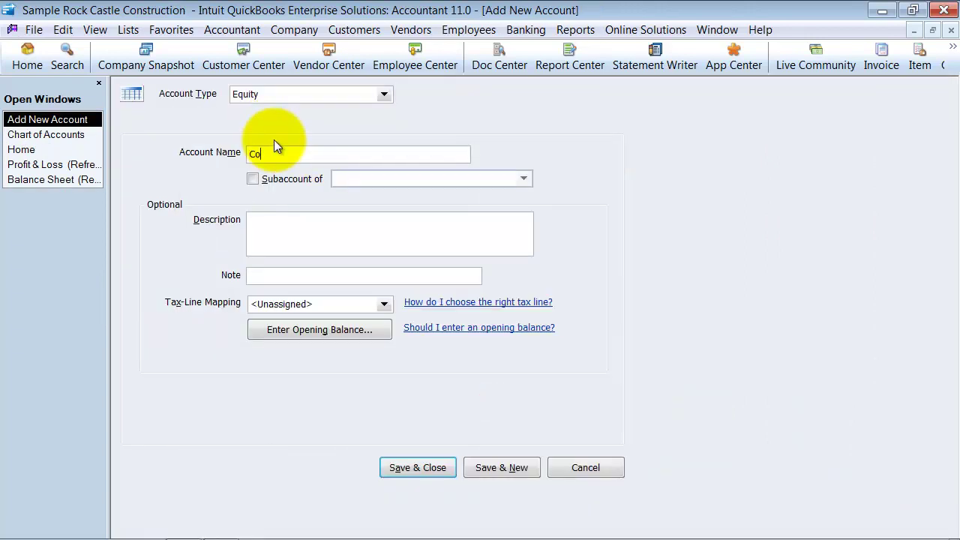
{"action": "type", "text": "Contributions"}
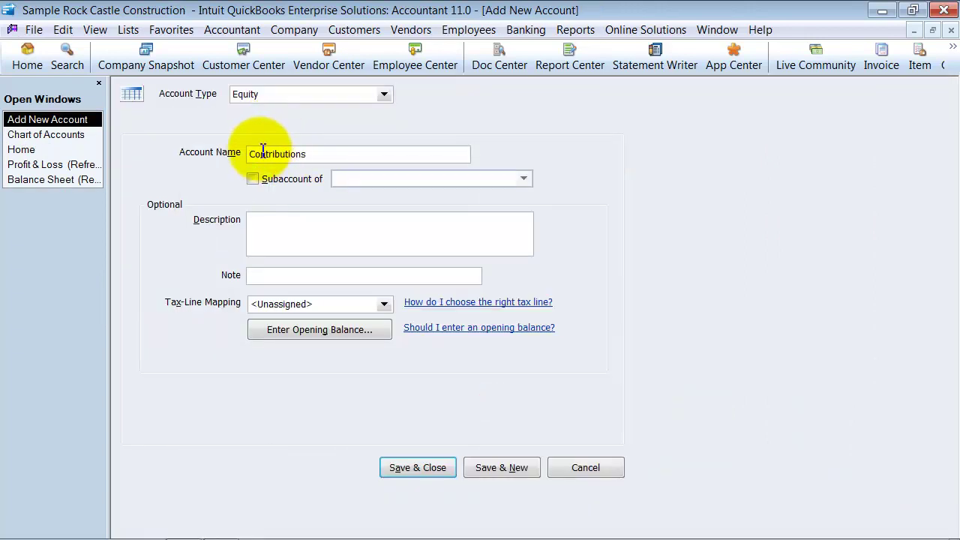
{"action": "left_click", "coordinate": [253, 178]}
{"action": "left_click", "coordinate": [437, 182]}
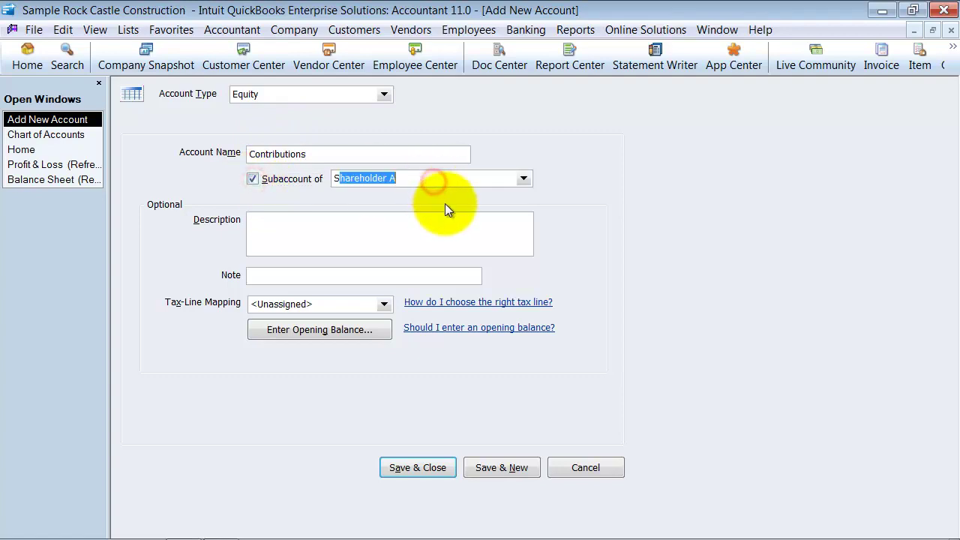
{"action": "left_click", "coordinate": [409, 467]}
- Add an Equity account named Accumulated Equity as a subaccount of Shareholder A
{"action": "key", "text": "ctrl+n"}
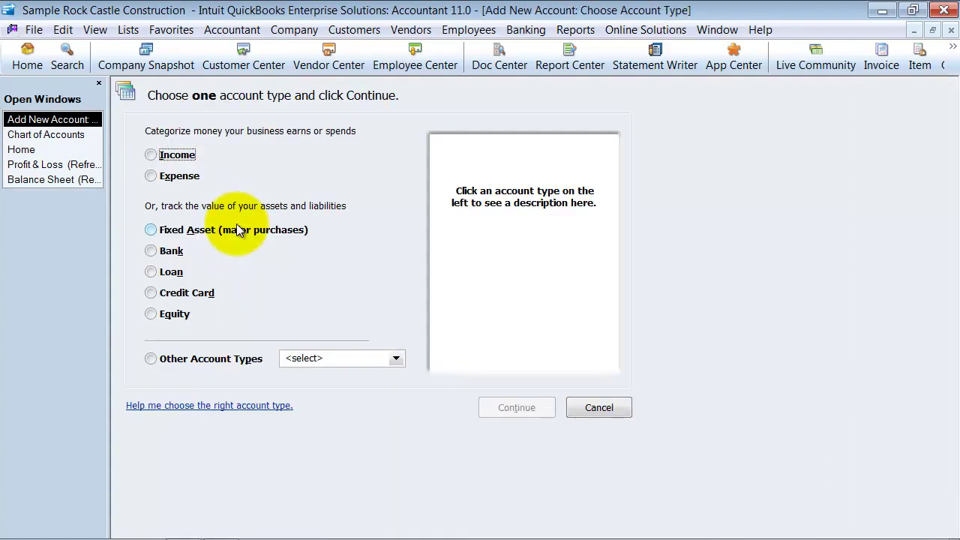
{"action": "left_click", "coordinate": [169, 314]}
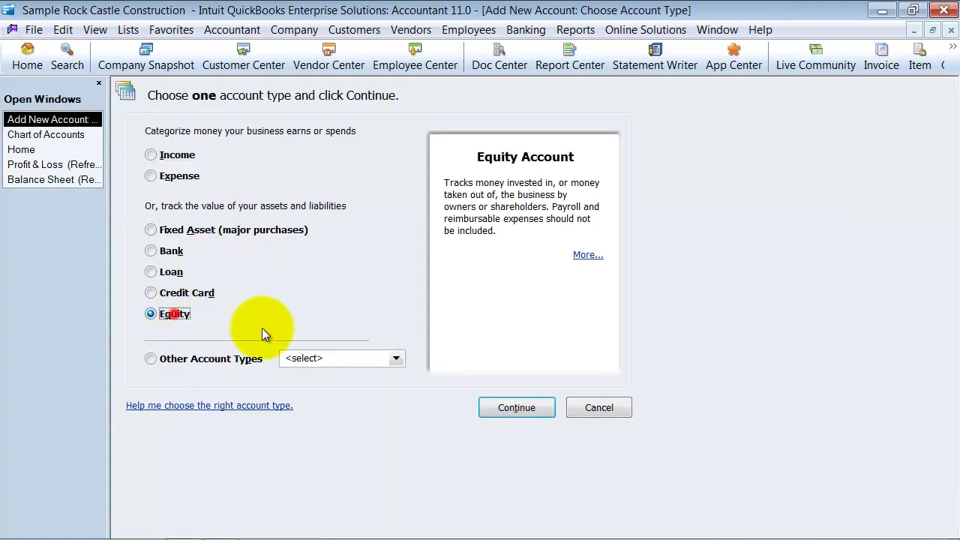
{"action": "left_click", "coordinate": [497, 408]}
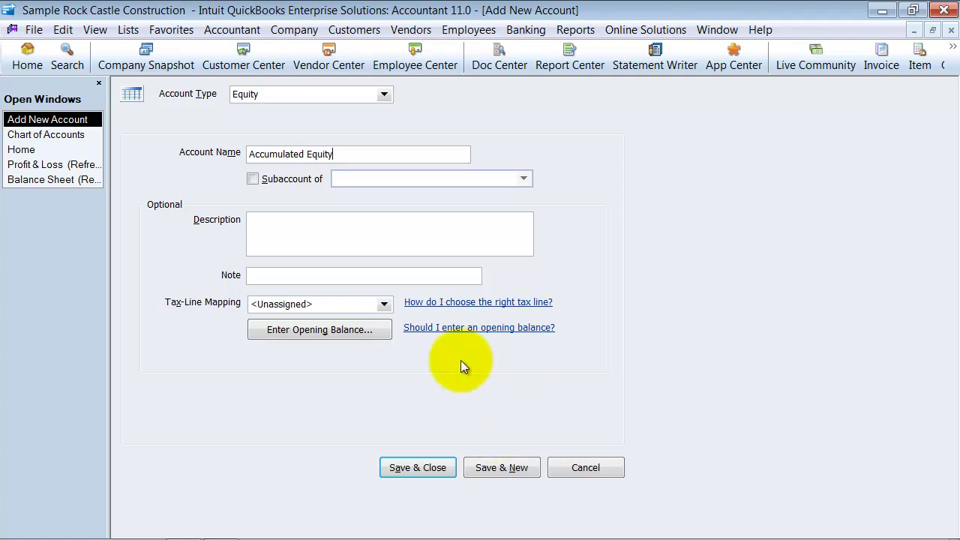
{"action": "left_click", "coordinate": [287, 178]}
{"action": "left_click", "coordinate": [330, 179]}
{"action": "type", "text": "Shareholder A"}
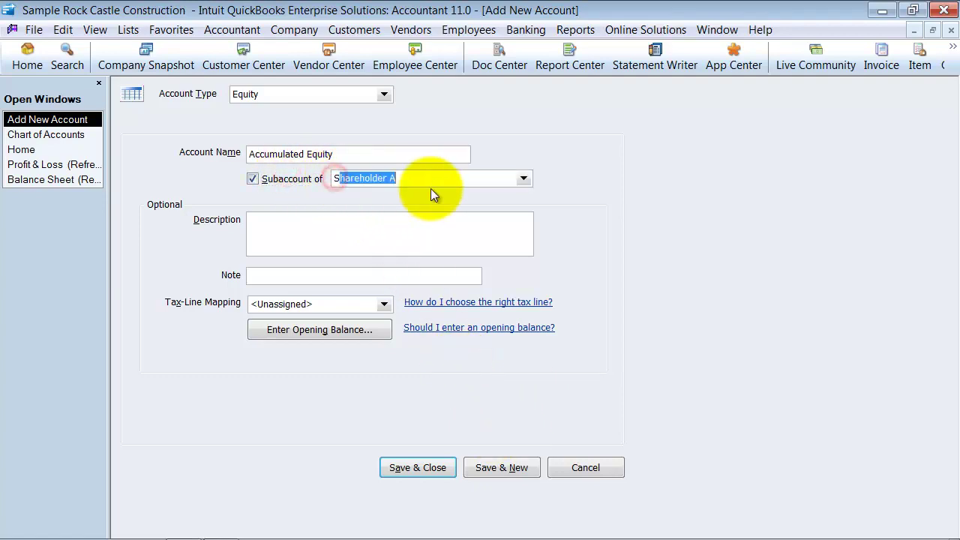
{"action": "left_click", "coordinate": [424, 482]}
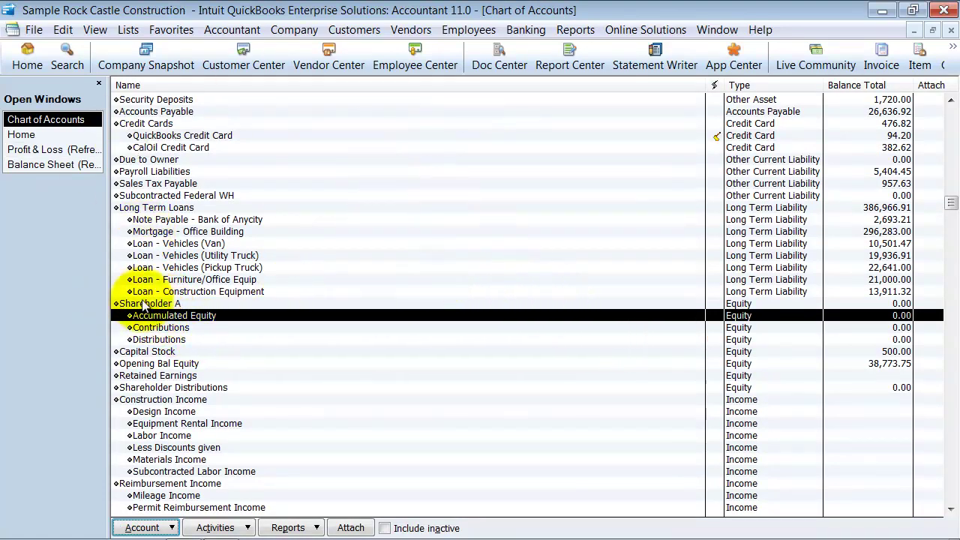
- Review the Shareholder A subaccounts, then the income, cost of goods sold and expense accounts for how they are grouped
{"action": "left_click_drag", "start_coordinate": [131, 315], "coordinate": [154, 335]}
{"action": "left_click", "coordinate": [154, 335]}
{"action": "left_click", "coordinate": [131, 304]}
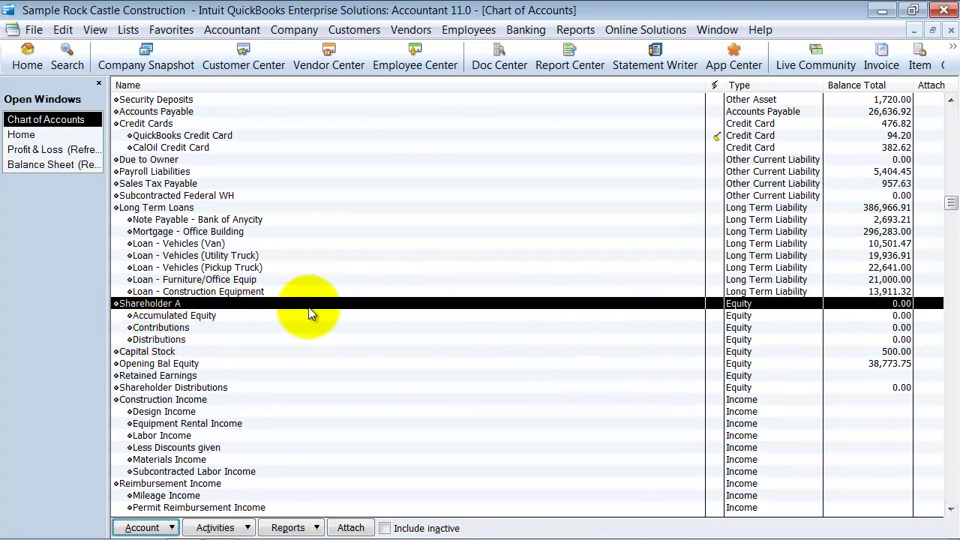
{"action": "scroll", "coordinate": [312, 314], "scroll_direction": "down", "scroll_amount": 1}
{"action": "scroll", "coordinate": [308, 307], "scroll_direction": "down", "scroll_amount": 4}
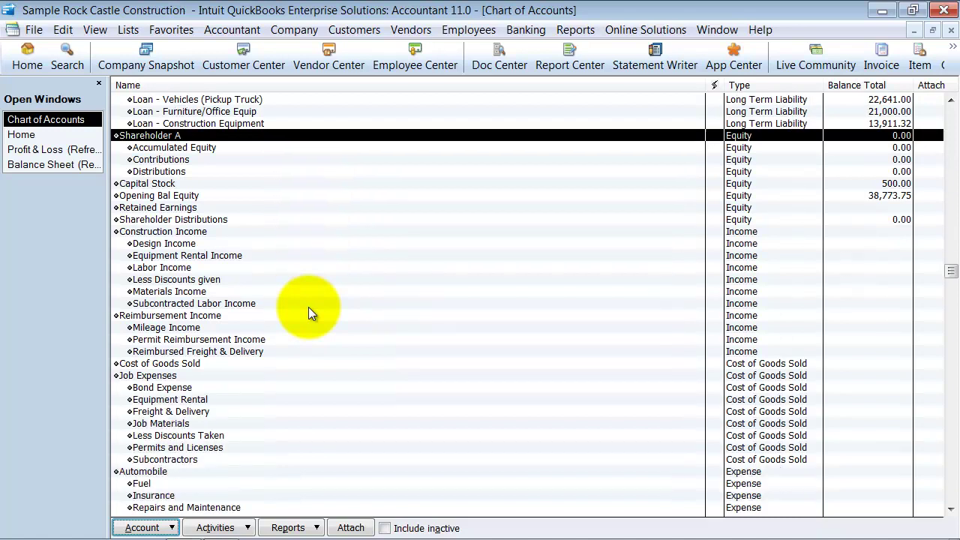
{"action": "left_click", "coordinate": [134, 234]}
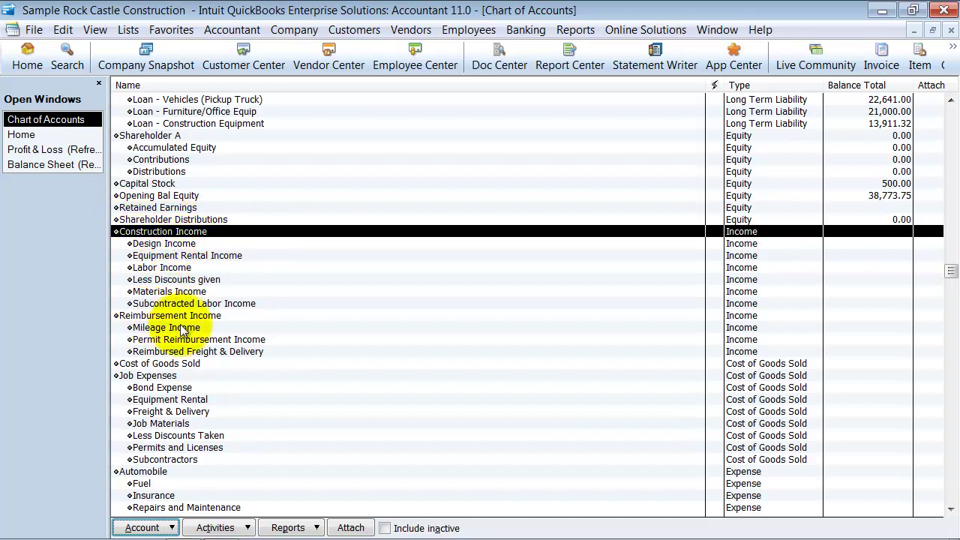
{"action": "scroll", "coordinate": [134, 375], "scroll_direction": "down", "scroll_amount": 4}
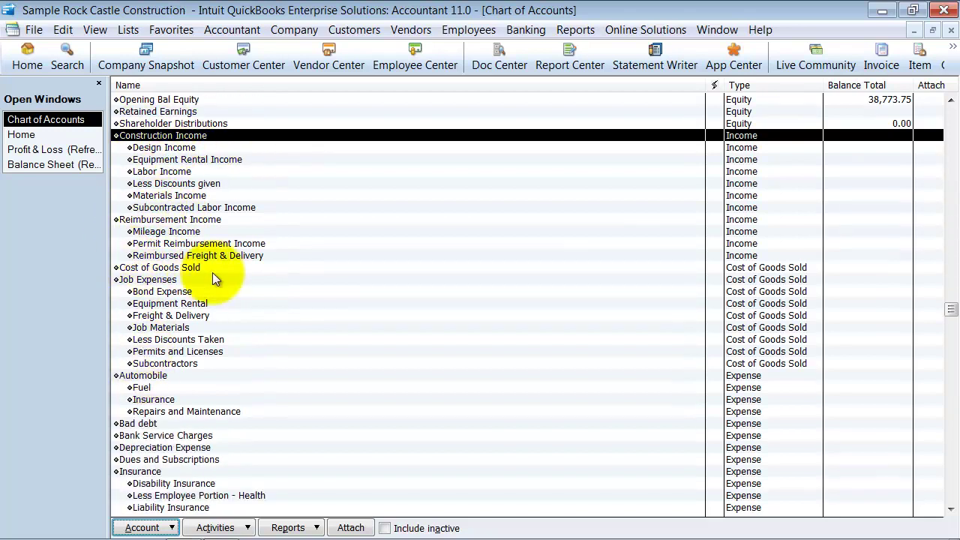
{"action": "left_click", "coordinate": [116, 267]}
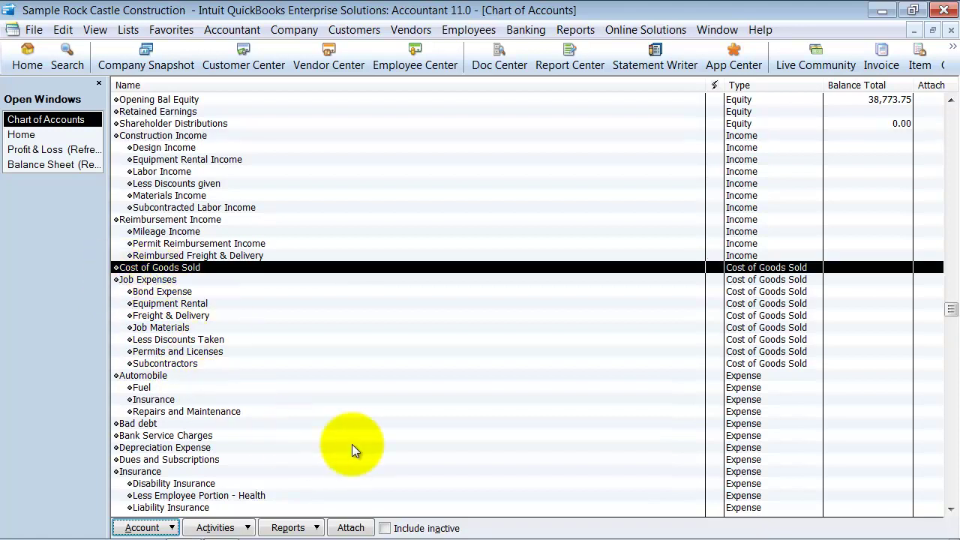
{"action": "scroll", "coordinate": [169, 417], "scroll_direction": "down", "scroll_amount": 5}
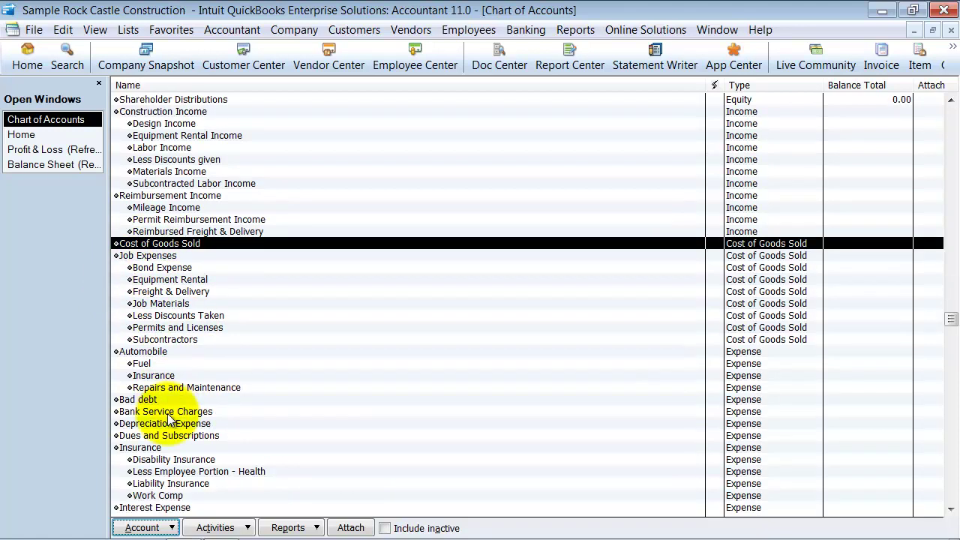
{"action": "scroll", "coordinate": [169, 418], "scroll_direction": "down", "scroll_amount": 2}
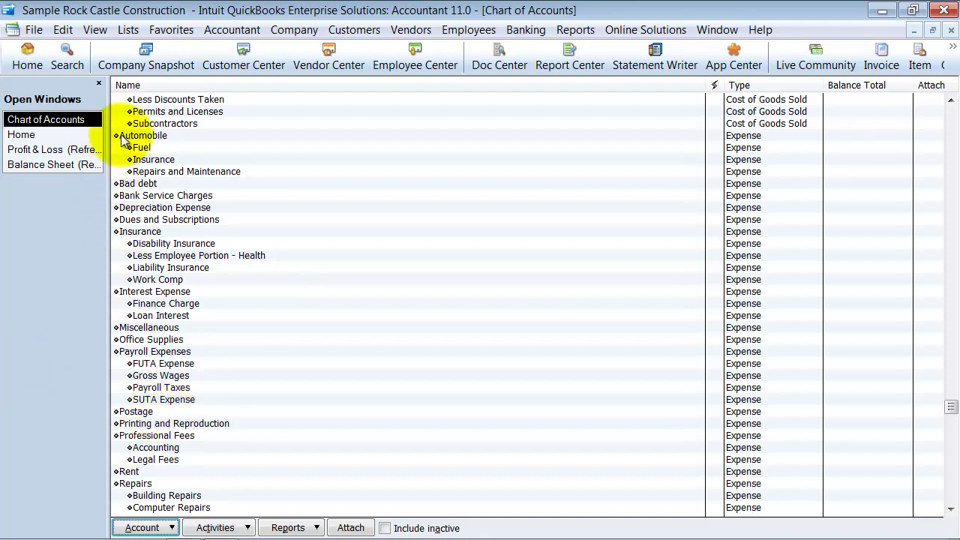
{"action": "left_click", "coordinate": [146, 135]}
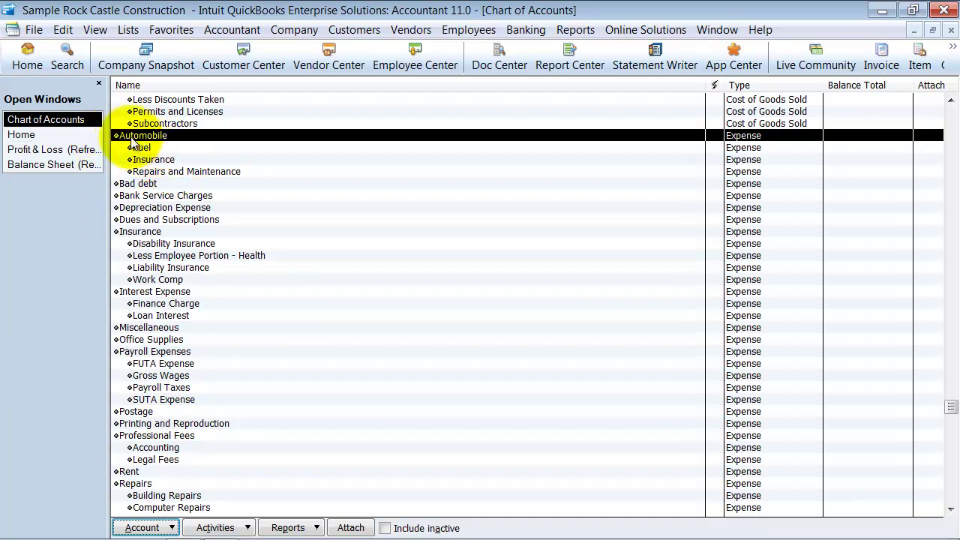
{"action": "left_click", "coordinate": [133, 183]}
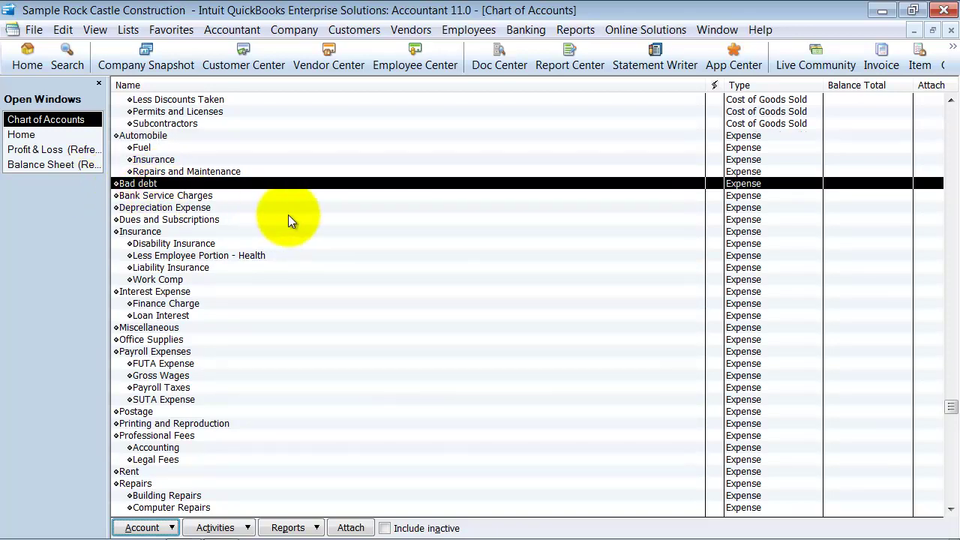
- Add an Expense account named General & Admin Expenses
{"action": "key", "text": "ctrl+n"}
{"action": "left_click", "coordinate": [171, 178]}
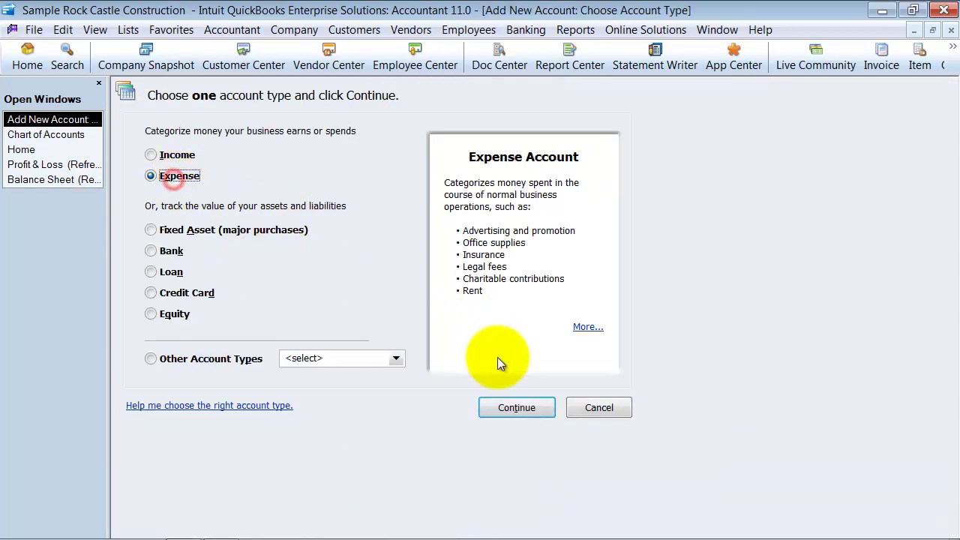
{"action": "left_click", "coordinate": [524, 407]}
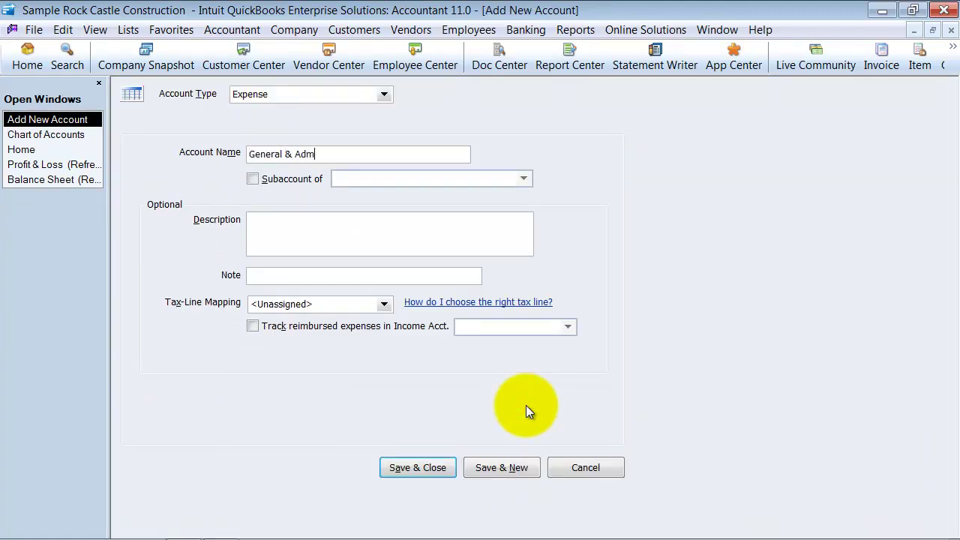
{"action": "type", "text": "General & Admin Expenses"}
{"action": "left_click", "coordinate": [417, 467]}
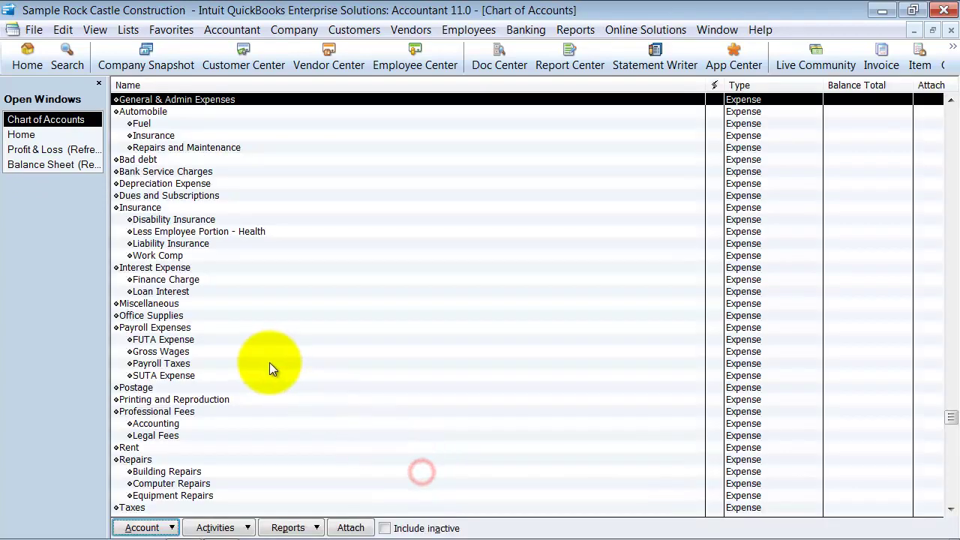
- Move General & Admin Expenses below Automobile and nest Bad debt, Bank Service Charges, Depreciation Expense, Dues and Subscriptions and Interest Expense under it
{"action": "left_click_drag", "start_coordinate": [117, 99], "coordinate": [123, 167]}
{"action": "left_click", "coordinate": [123, 171]}
{"action": "left_click", "coordinate": [117, 183]}
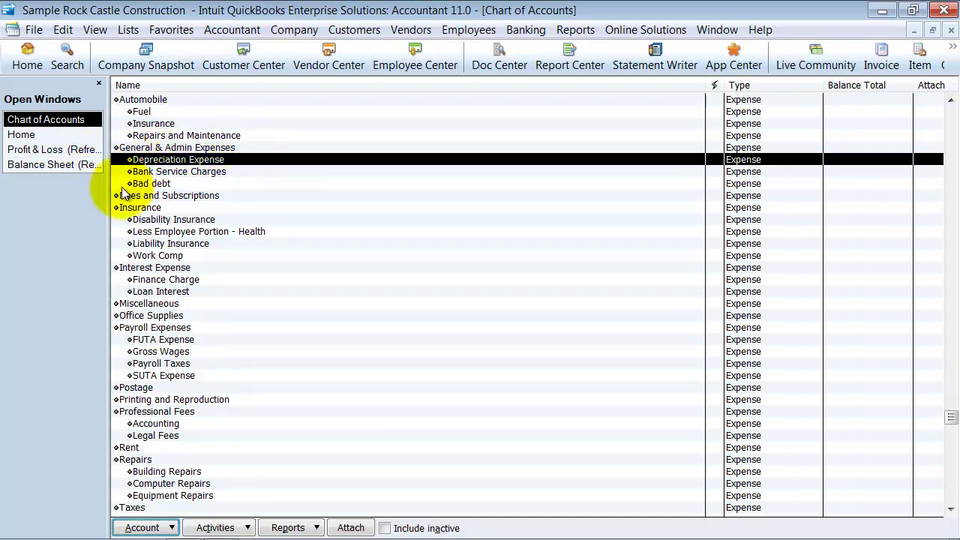
{"action": "left_click_drag", "start_coordinate": [116, 201], "coordinate": [139, 189]}
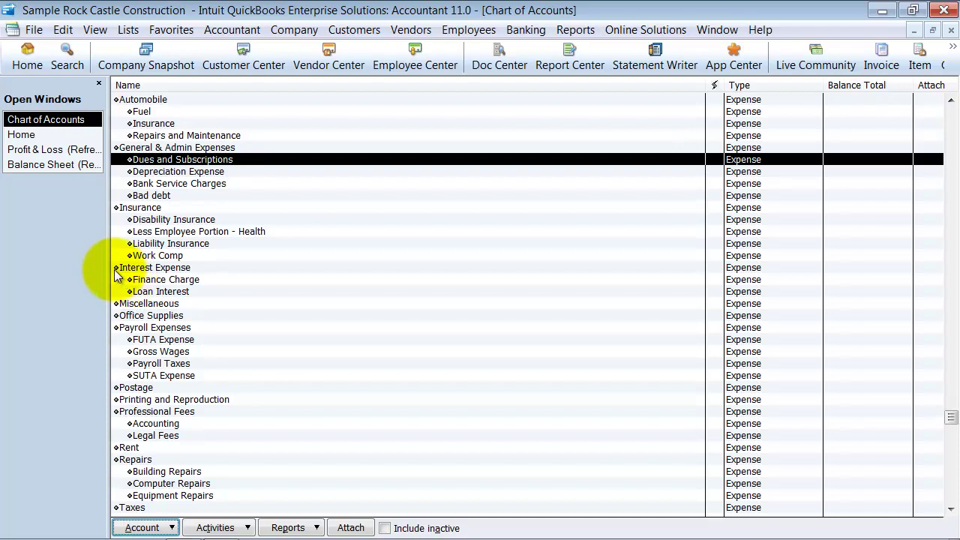
{"action": "left_click_drag", "start_coordinate": [116, 268], "coordinate": [124, 204]}
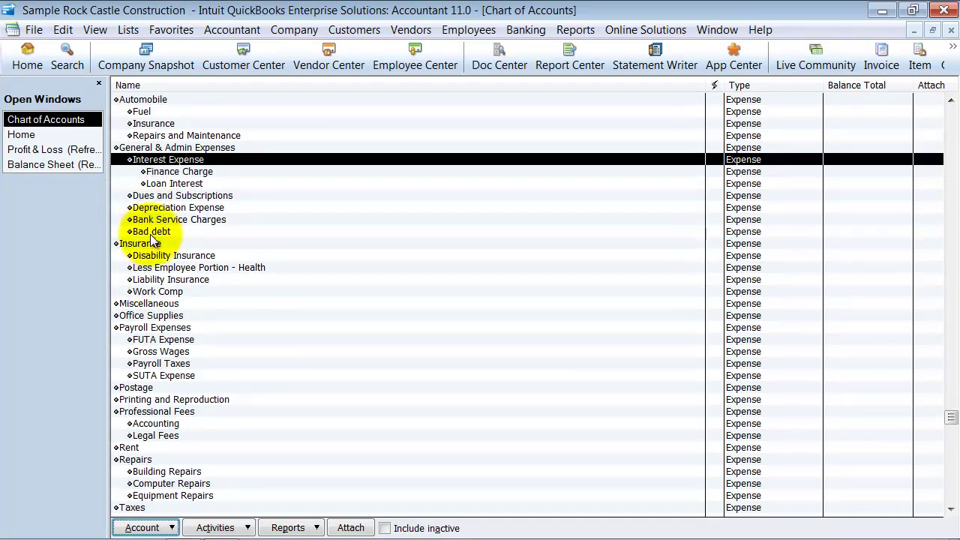
- Make the Finance Charge and Loan Interest subaccounts of Interest Expense inactive
{"action": "right_click", "coordinate": [165, 172]}
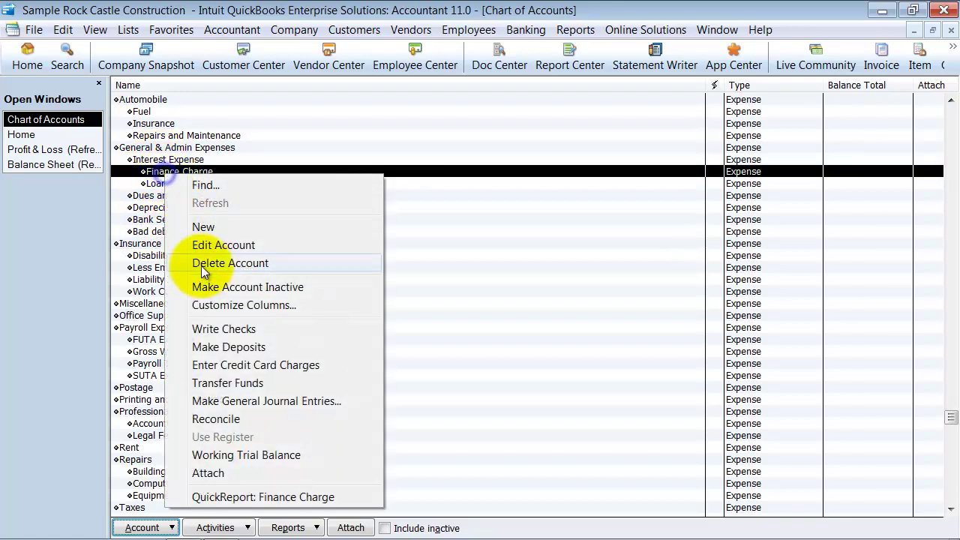
{"action": "left_click", "coordinate": [221, 287]}
{"action": "right_click", "coordinate": [168, 171]}
{"action": "left_click", "coordinate": [238, 287]}
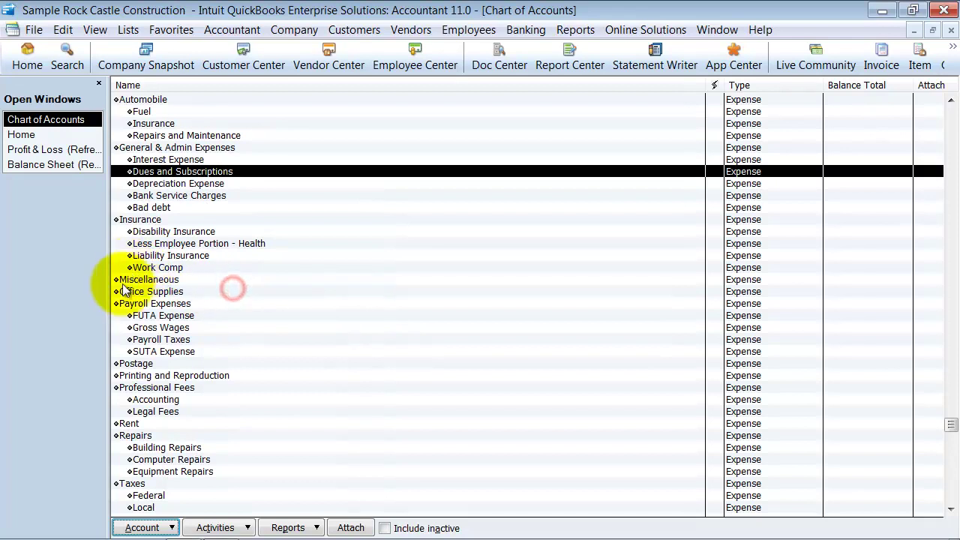
- Nest Miscellaneous, Office Supplies, Postage and Printing and Reproduction under General & Admin Expenses
{"action": "left_click_drag", "start_coordinate": [117, 279], "coordinate": [117, 219]}
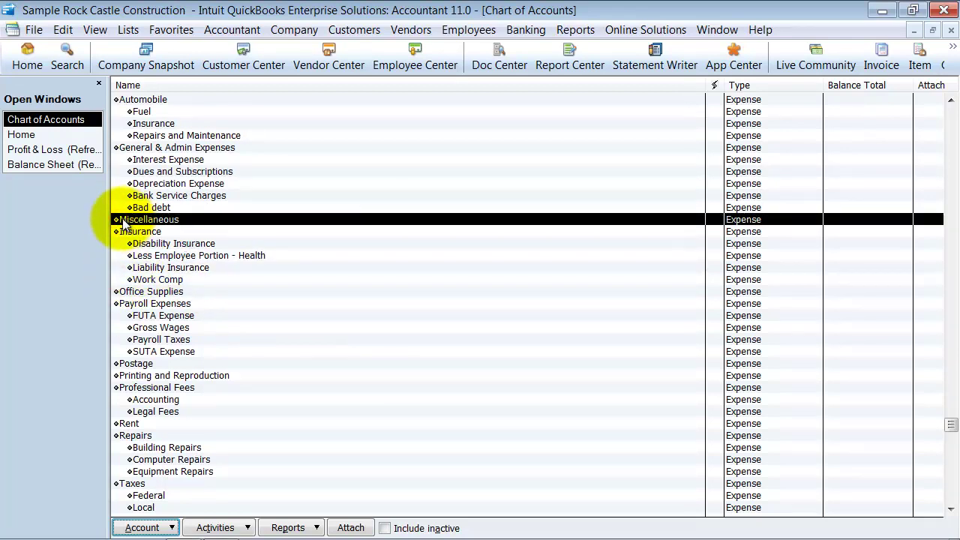
{"action": "left_click_drag", "start_coordinate": [118, 216], "coordinate": [132, 156]}
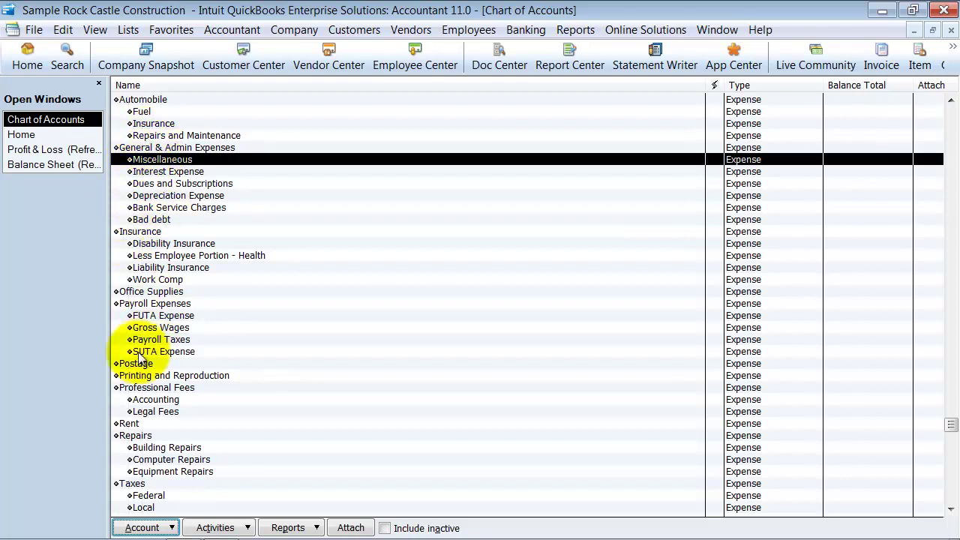
{"action": "left_click", "coordinate": [117, 291]}
{"action": "left_click_drag", "start_coordinate": [117, 291], "coordinate": [133, 228]}
{"action": "left_click_drag", "start_coordinate": [118, 363], "coordinate": [133, 244]}
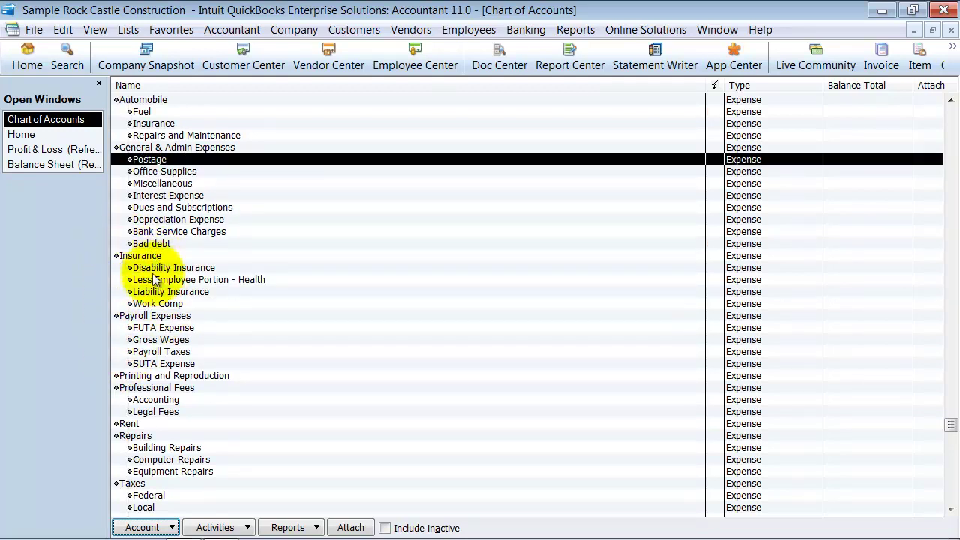
{"action": "left_click_drag", "start_coordinate": [118, 375], "coordinate": [131, 255]}
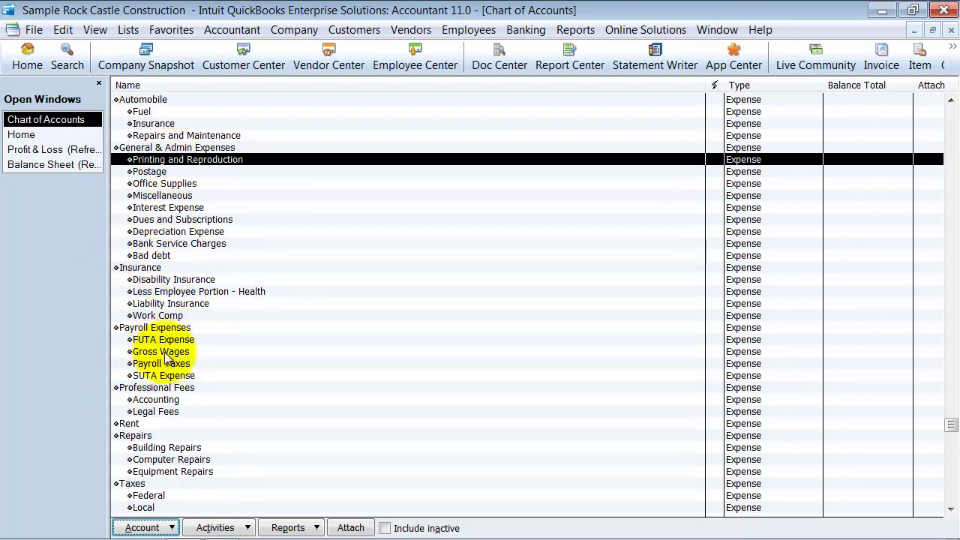
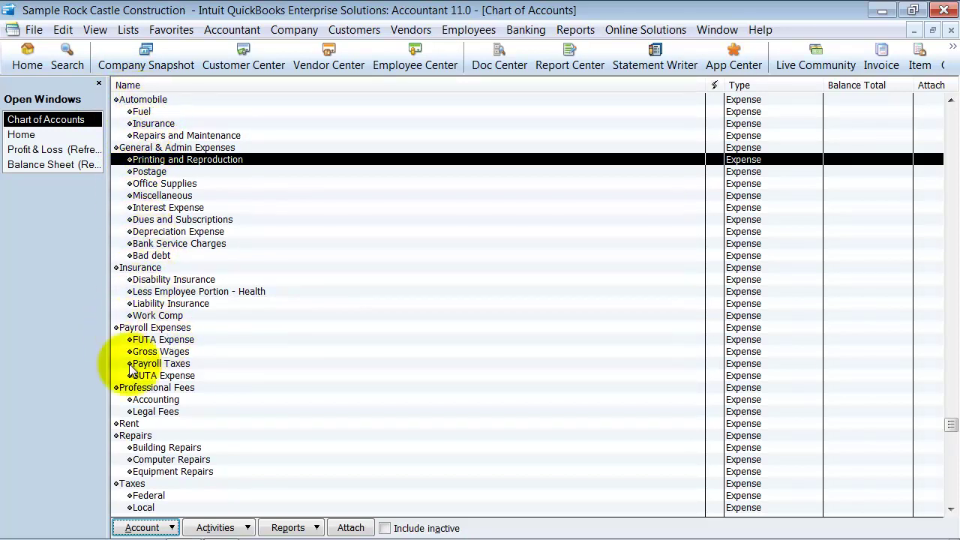
- Add an Expense account named Rent & Rent Occupancy
{"action": "scroll", "coordinate": [119, 427], "scroll_direction": "down", "scroll_amount": 2}
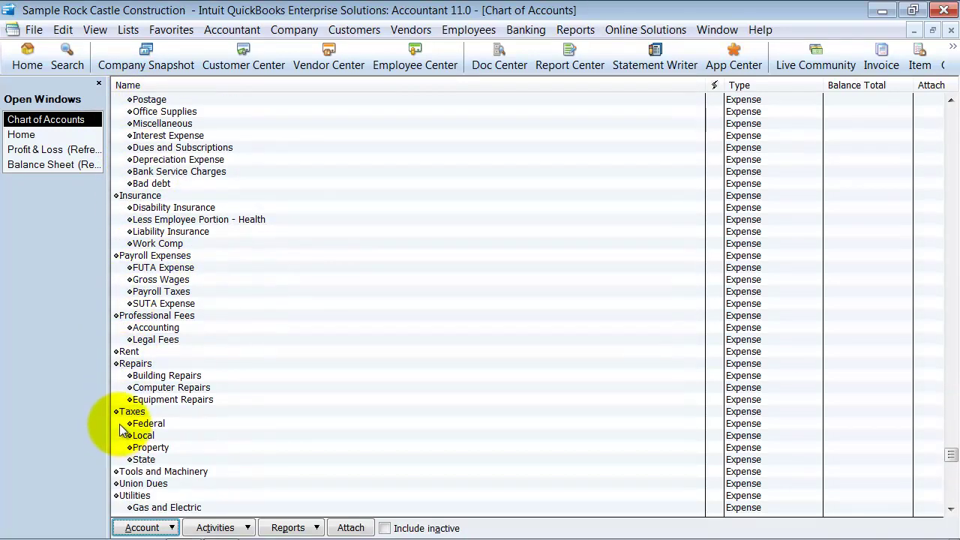
{"action": "left_click", "coordinate": [151, 351]}
{"action": "key", "text": "ctrl+n"}
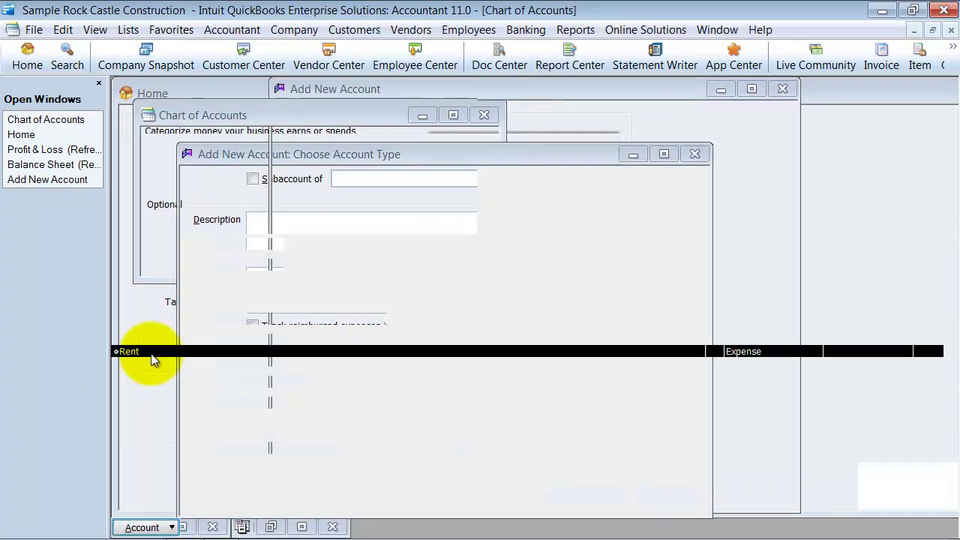
{"action": "type", "text": "Rent & Rent Occupancy"}
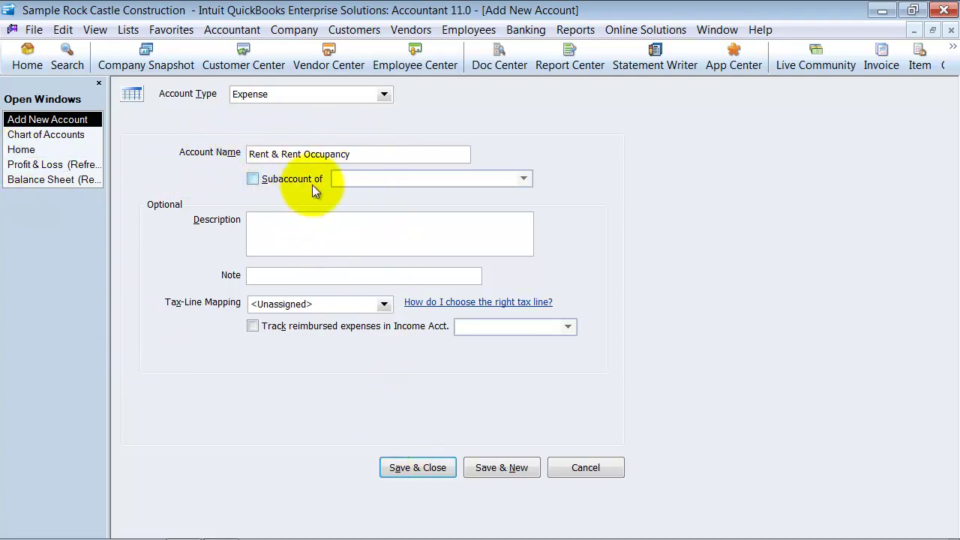
{"action": "left_click", "coordinate": [417, 469]}
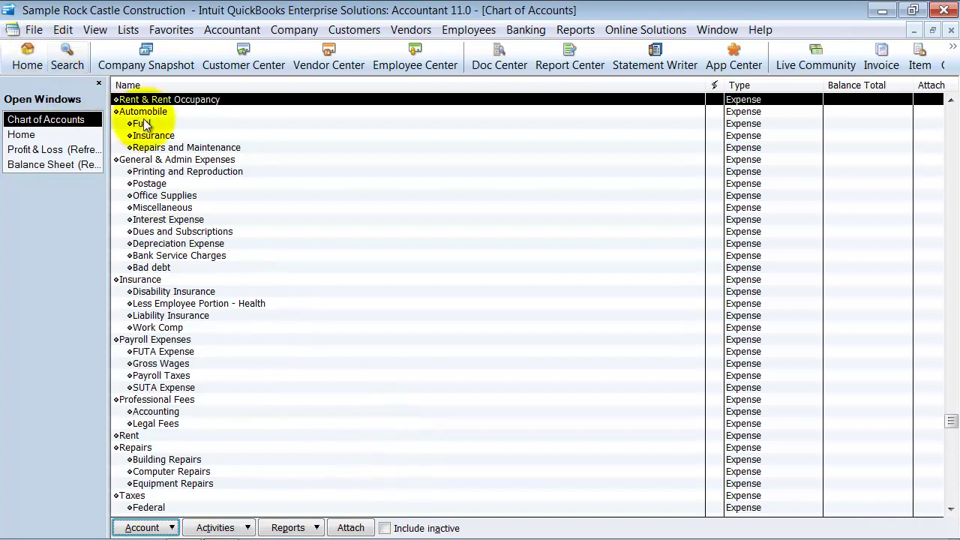
- Move Rent & Rent Occupancy below Professional Fees and nest Rent, Repairs and Utilities with their subaccounts under it
{"action": "left_click_drag", "start_coordinate": [116, 99], "coordinate": [128, 447]}
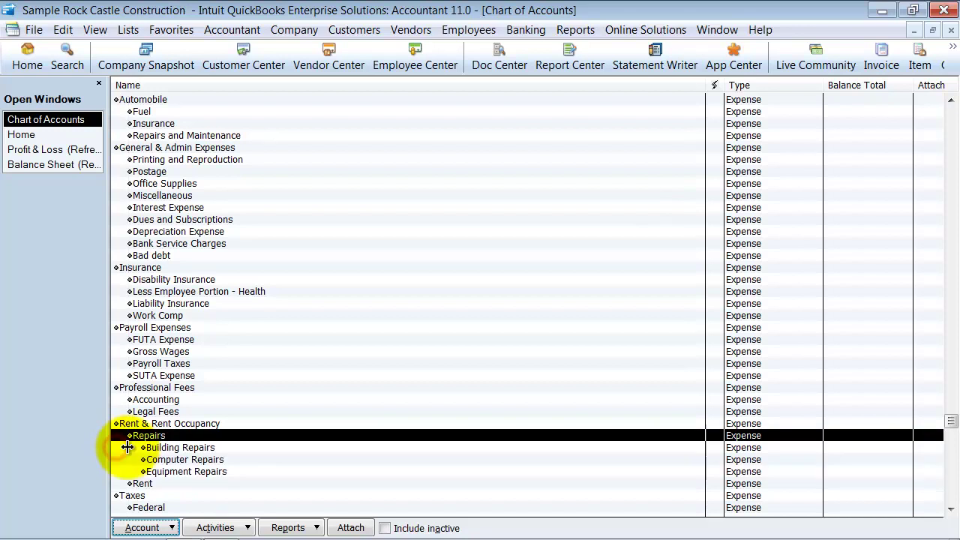
{"action": "scroll", "coordinate": [124, 495], "scroll_direction": "down", "scroll_amount": 2}
{"action": "left_click", "coordinate": [118, 484]}
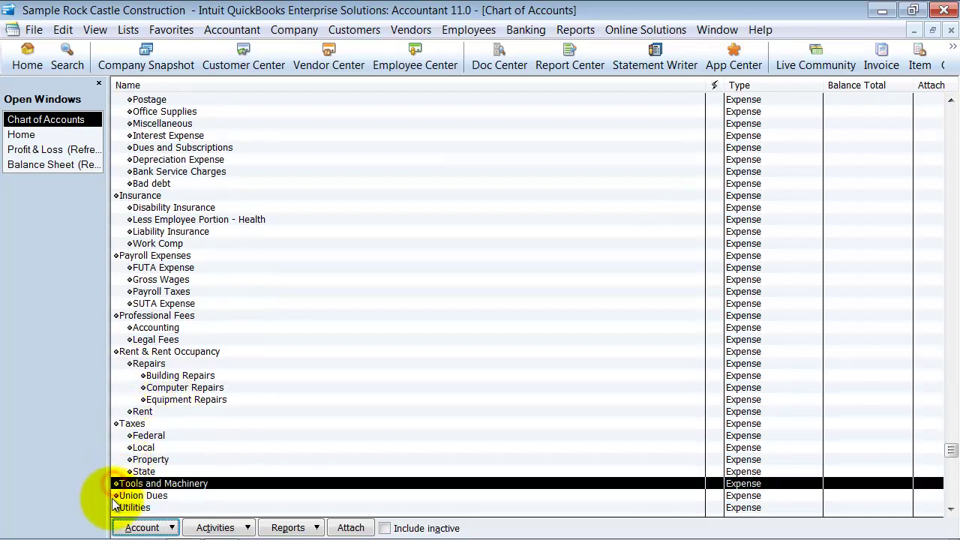
{"action": "left_click", "coordinate": [115, 507]}
{"action": "left_click_drag", "start_coordinate": [115, 509], "coordinate": [127, 425]}
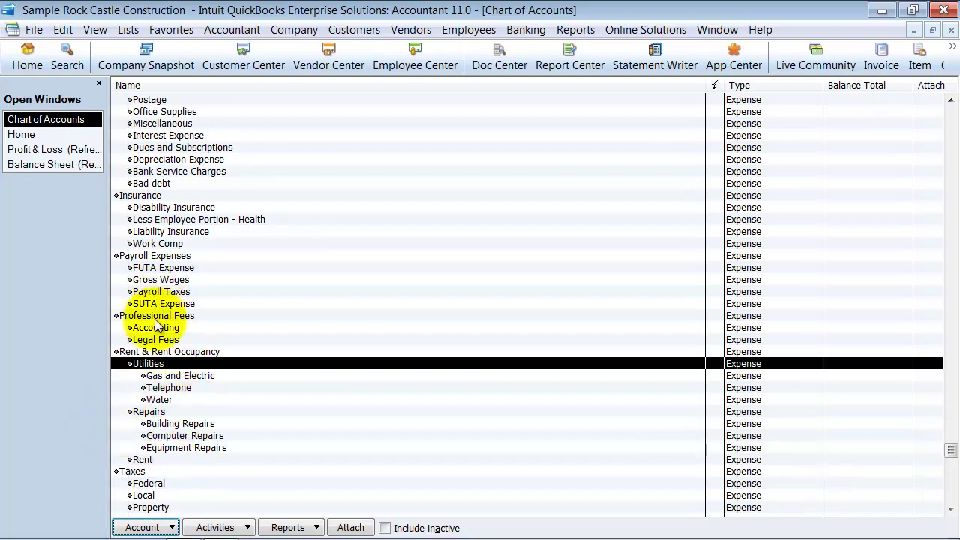
{"action": "left_click", "coordinate": [127, 315]}
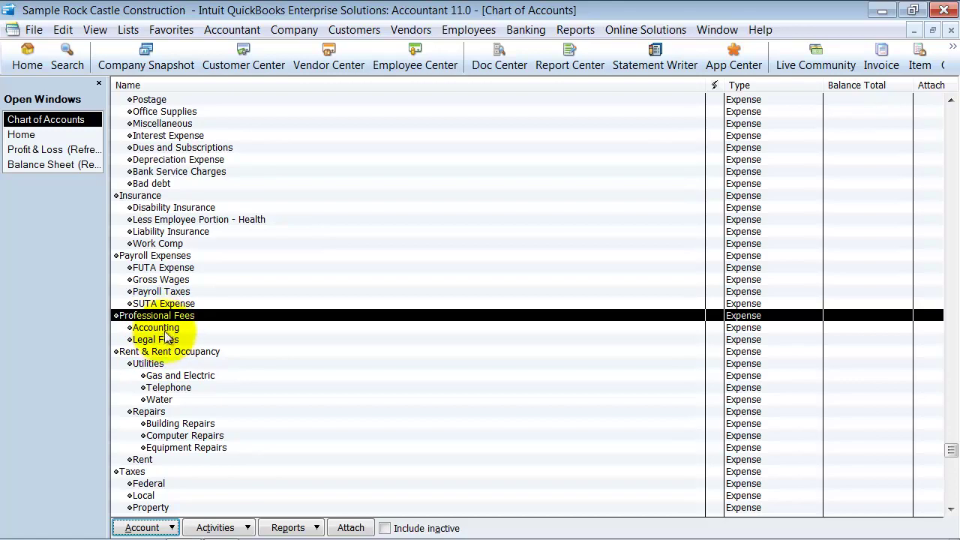
- Nest Tools and Machinery under General & Admin Expenses and Union Dues under Payroll Expenses
{"action": "scroll", "coordinate": [164, 333], "scroll_direction": "down", "scroll_amount": 3}
{"action": "left_click_drag", "start_coordinate": [116, 424], "coordinate": [121, 466]}
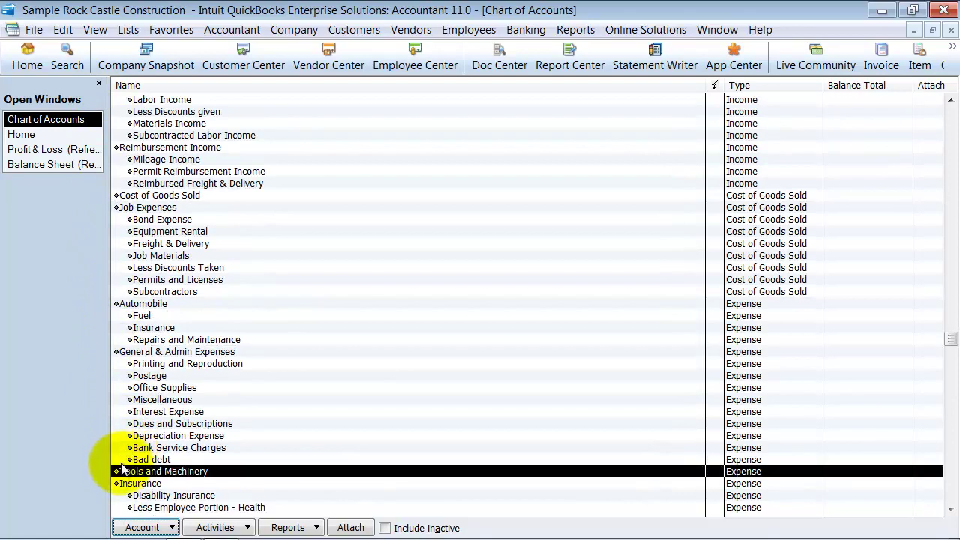
{"action": "scroll", "coordinate": [180, 341], "scroll_direction": "down", "scroll_amount": 10}
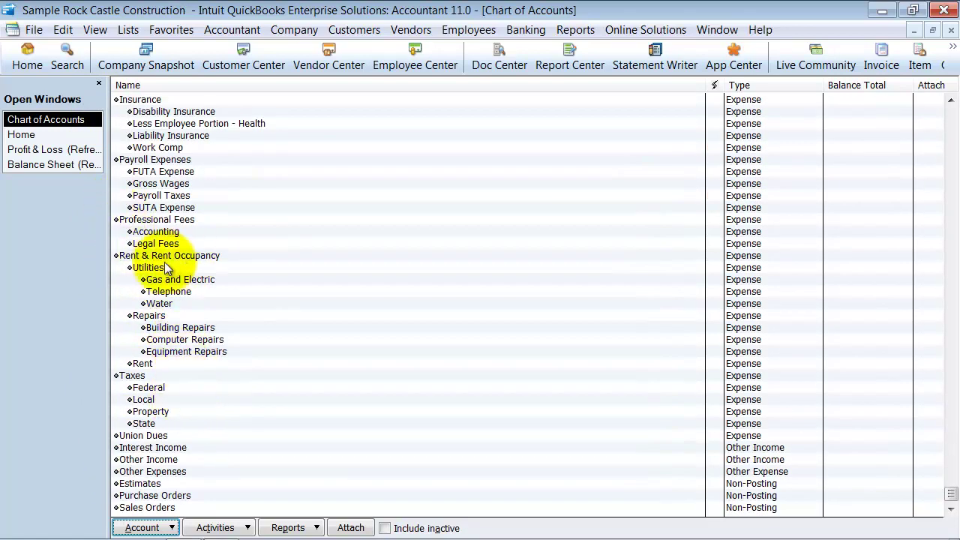
{"action": "left_click_drag", "start_coordinate": [116, 438], "coordinate": [133, 255]}
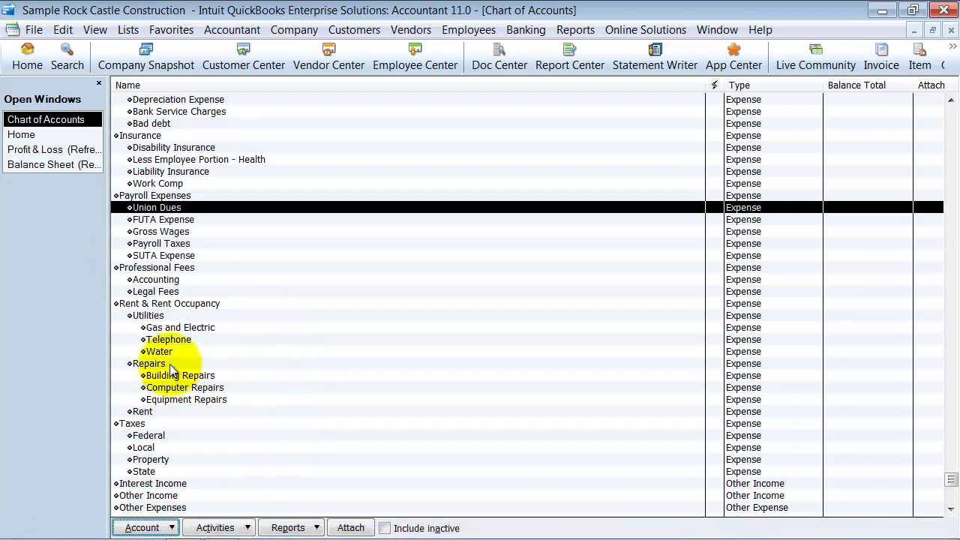
- Move Gas and Electric, Telephone and Water out of Utilities so they sit directly under Rent & Rent Occupancy
{"action": "left_click", "coordinate": [143, 329]}
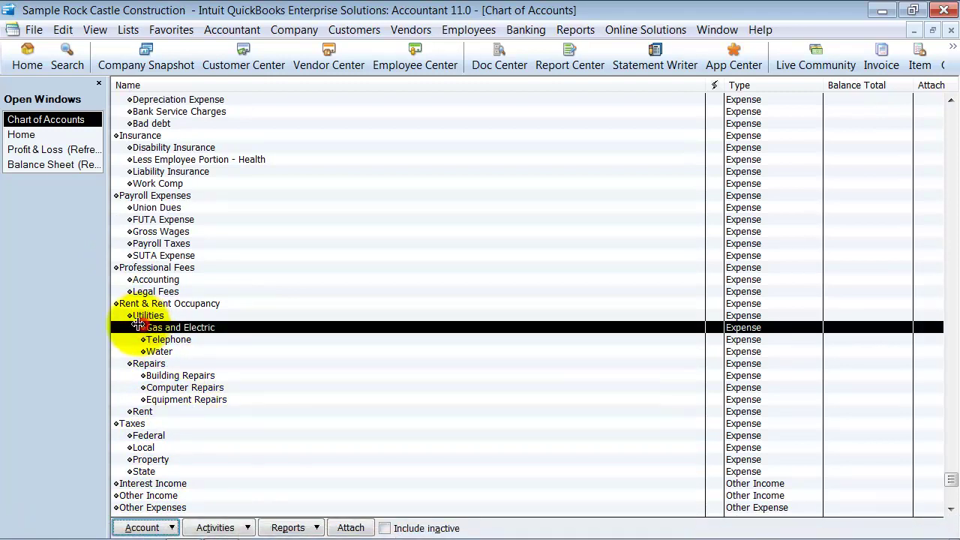
{"action": "left_click_drag", "start_coordinate": [132, 324], "coordinate": [131, 316]}
{"action": "left_click", "coordinate": [145, 342]}
{"action": "left_click", "coordinate": [144, 353]}
{"action": "left_click_drag", "start_coordinate": [143, 351], "coordinate": [130, 316]}
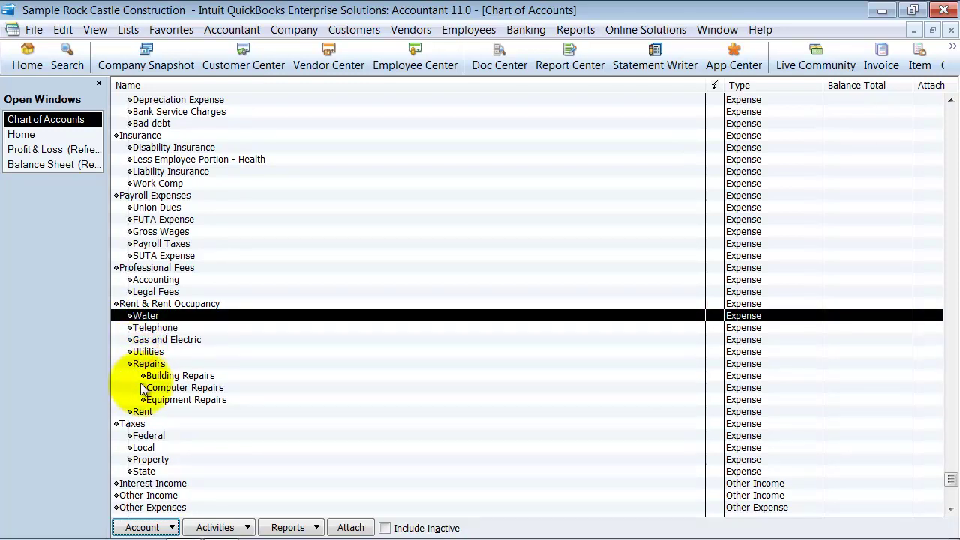
- Move Building Repairs, Computer Repairs and Equipment Repairs out of Repairs so they sit directly under Rent & Rent Occupancy
{"action": "left_click", "coordinate": [145, 377]}
{"action": "left_click_drag", "start_coordinate": [132, 375], "coordinate": [131, 315]}
{"action": "left_click", "coordinate": [145, 388]}
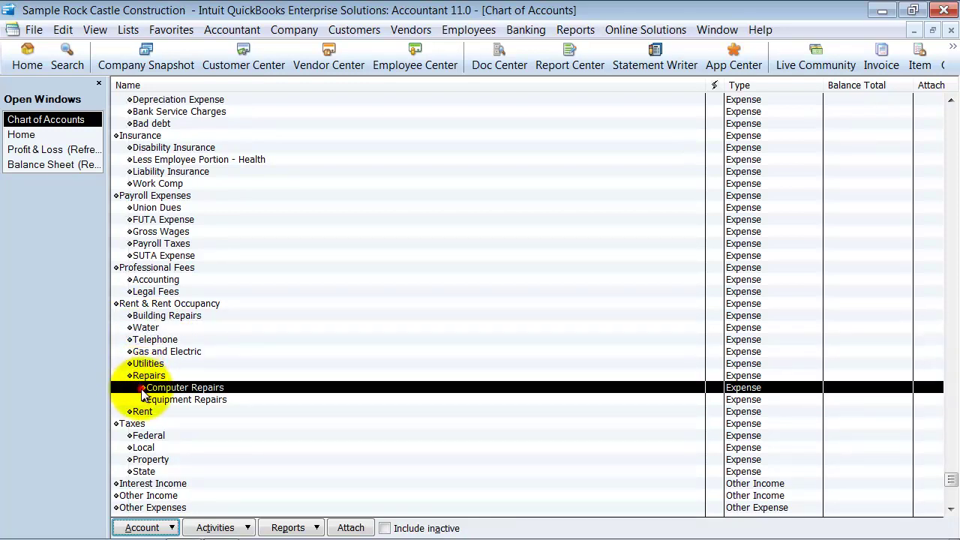
{"action": "left_click_drag", "start_coordinate": [142, 387], "coordinate": [131, 316]}
{"action": "left_click", "coordinate": [144, 400]}
{"action": "left_click_drag", "start_coordinate": [143, 401], "coordinate": [130, 316]}
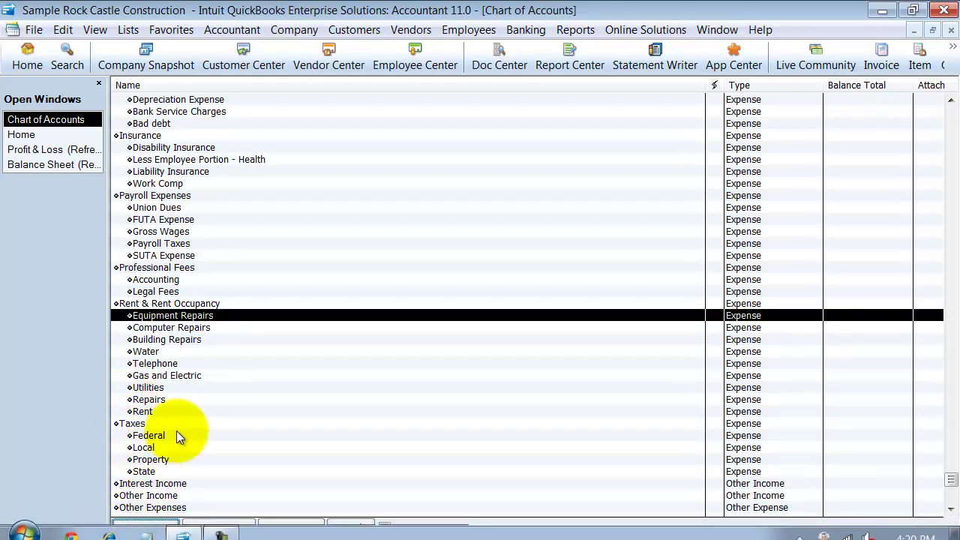
- Re-sort the chart of accounts list
{"action": "left_click", "coordinate": [143, 527]}
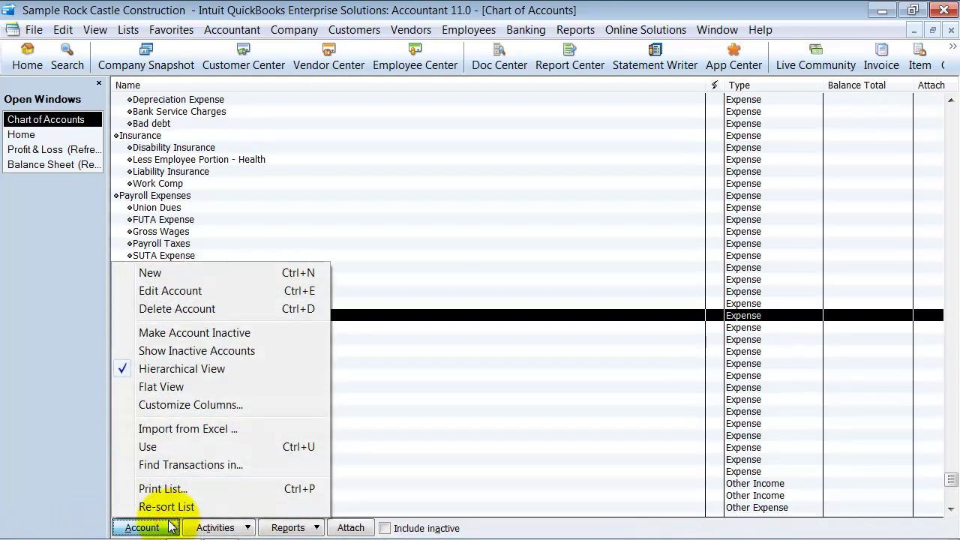
{"action": "left_click", "coordinate": [168, 512]}
{"action": "left_click", "coordinate": [437, 185]}
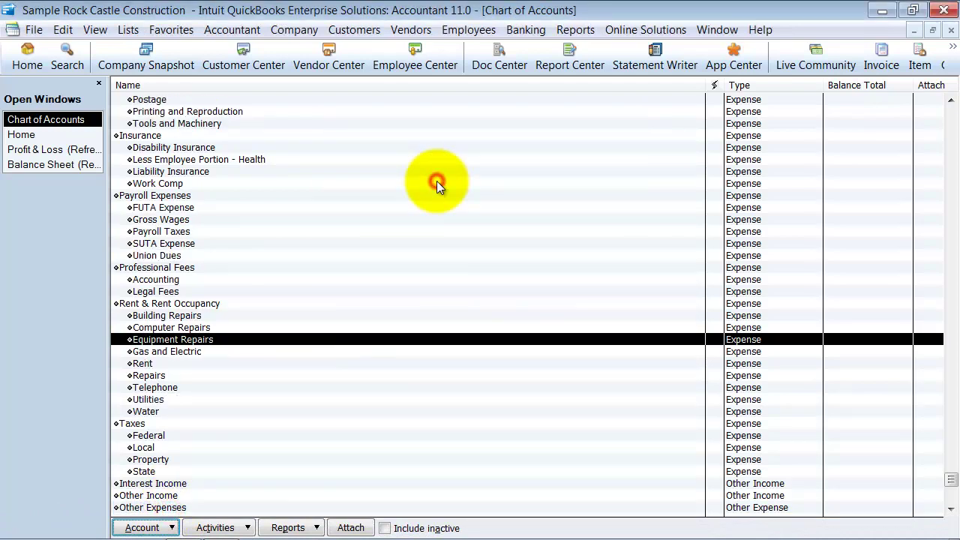
{"action": "scroll", "coordinate": [242, 412], "scroll_direction": "up", "scroll_amount": 20}
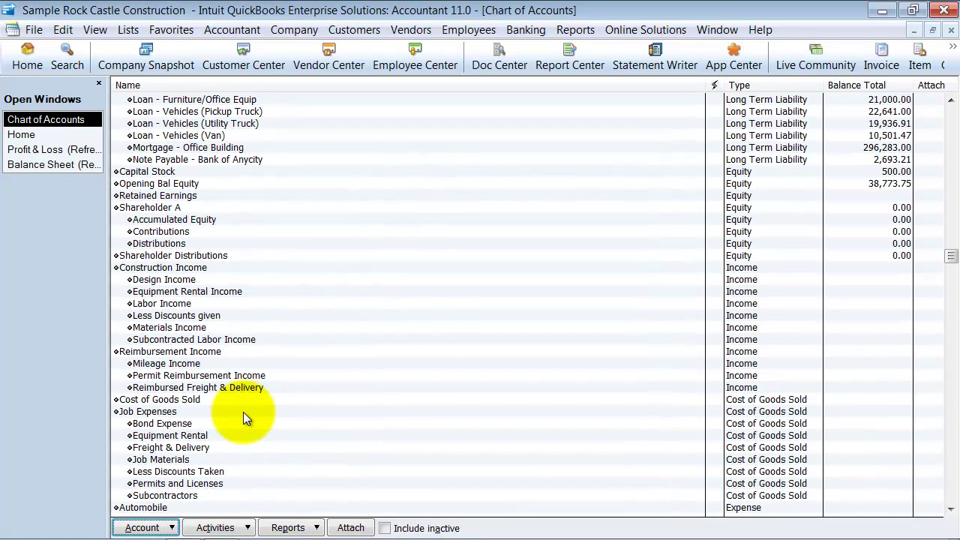
- Narrow the amount column of the already open Profit & Loss report and collapse its subaccounts
{"action": "left_click", "coordinate": [53, 153]}
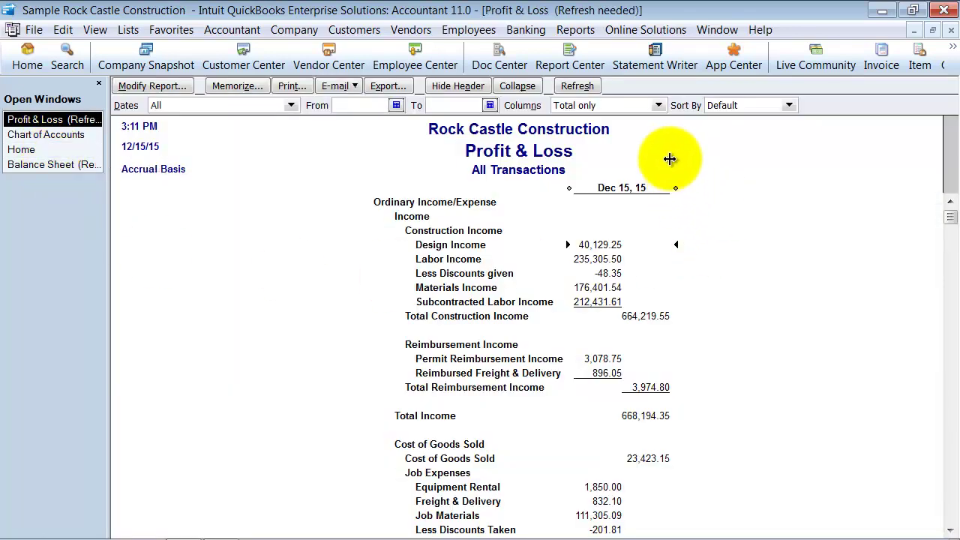
{"action": "left_click_drag", "start_coordinate": [675, 187], "coordinate": [634, 188]}
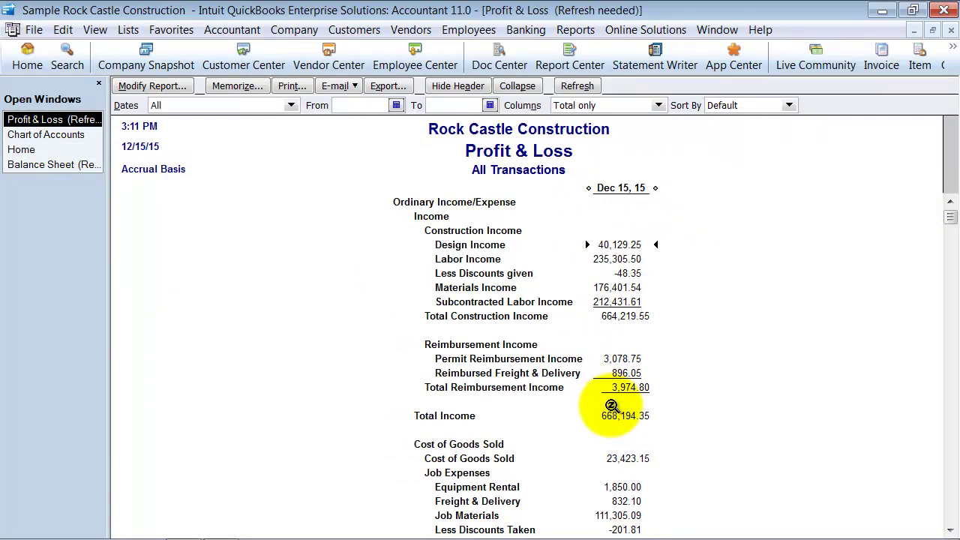
{"action": "scroll", "coordinate": [611, 405], "scroll_direction": "down", "scroll_amount": 10}
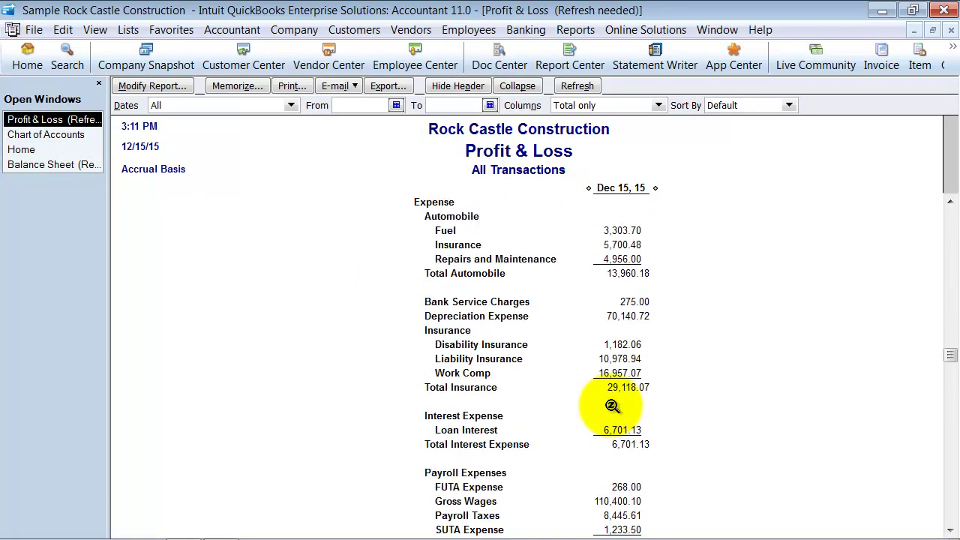
{"action": "scroll", "coordinate": [663, 464], "scroll_direction": "down", "scroll_amount": 2}
{"action": "scroll", "coordinate": [663, 463], "scroll_direction": "down", "scroll_amount": 10}
{"action": "scroll", "coordinate": [663, 459], "scroll_direction": "up", "scroll_amount": 20}
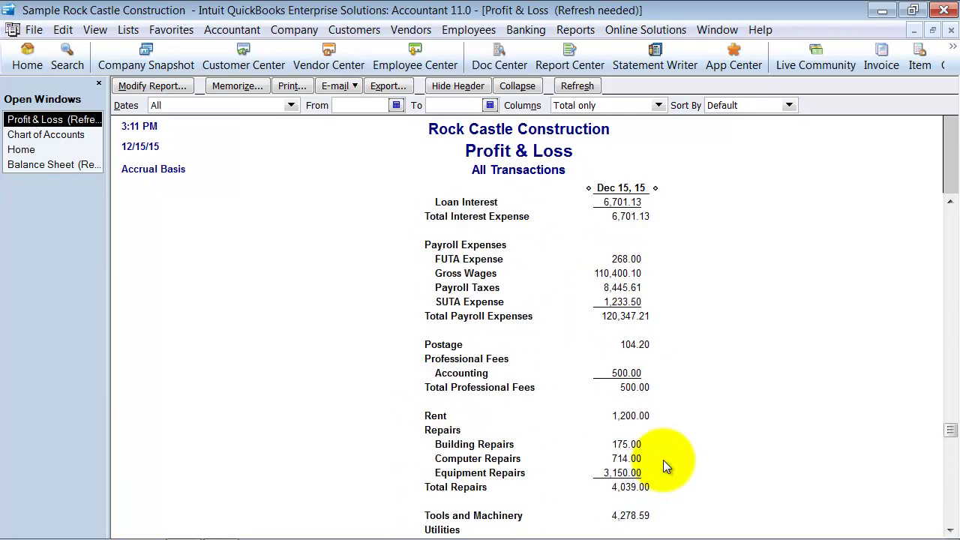
{"action": "left_click", "coordinate": [515, 88]}
{"action": "scroll", "coordinate": [610, 272], "scroll_direction": "down", "scroll_amount": 5}
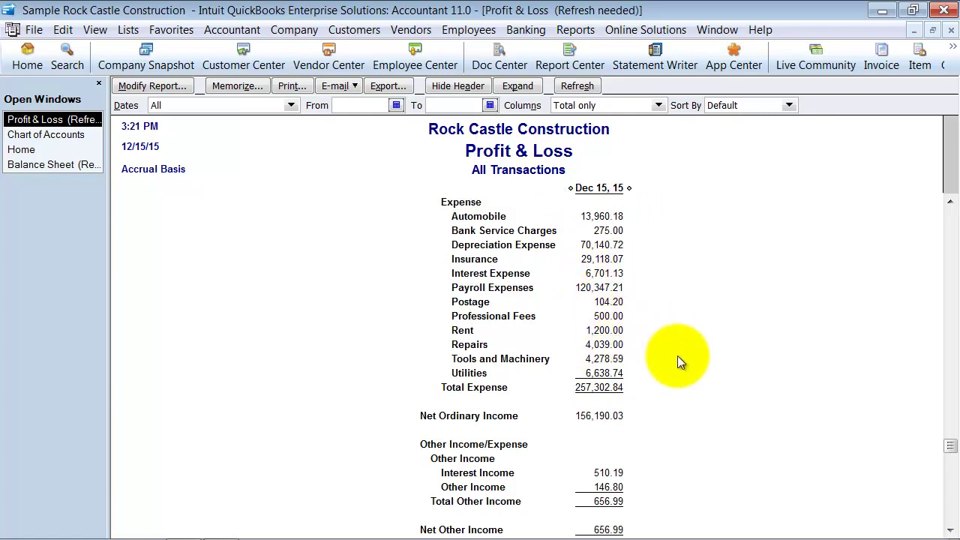
- Generate a new Profit & Loss report and set its date range to All
{"action": "left_click", "coordinate": [571, 30]}
{"action": "mouse_move", "coordinate": [636, 183]}
{"action": "left_click", "coordinate": [458, 175]}
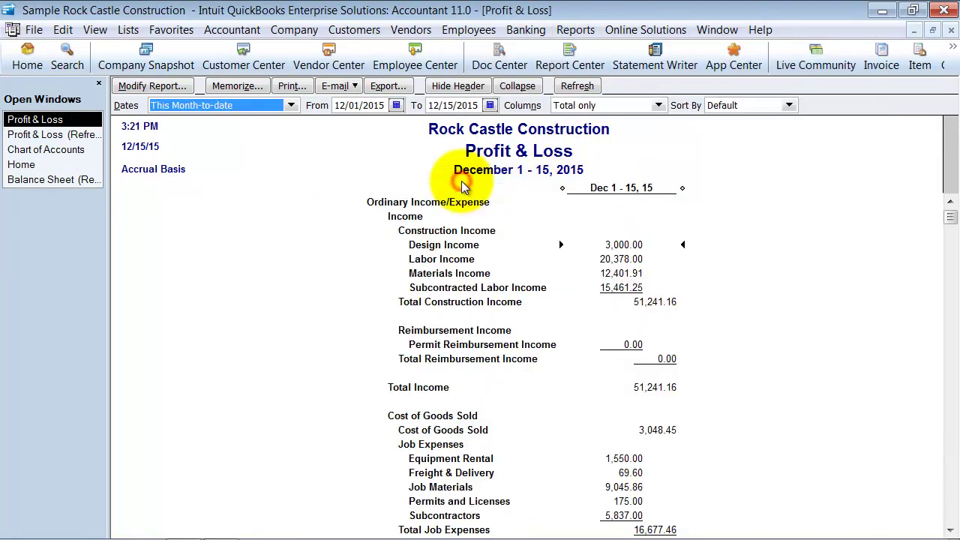
{"action": "left_click_drag", "start_coordinate": [682, 188], "coordinate": [559, 187]}
{"action": "left_click", "coordinate": [225, 106]}
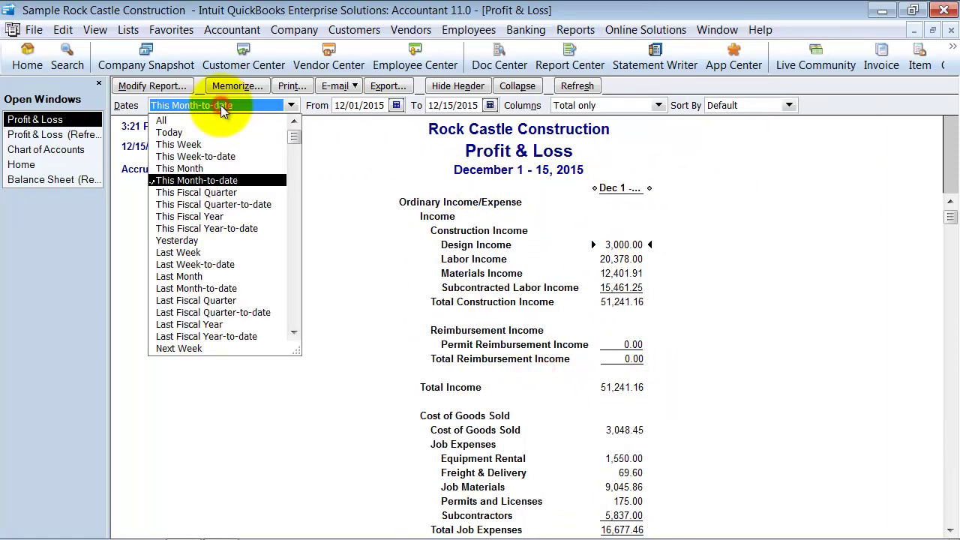
{"action": "left_click", "coordinate": [169, 118]}
- Narrow the new Profit & Loss report's amount column and collapse its subaccounts into parent totals
{"action": "scroll", "coordinate": [670, 257], "scroll_direction": "down", "scroll_amount": 8}
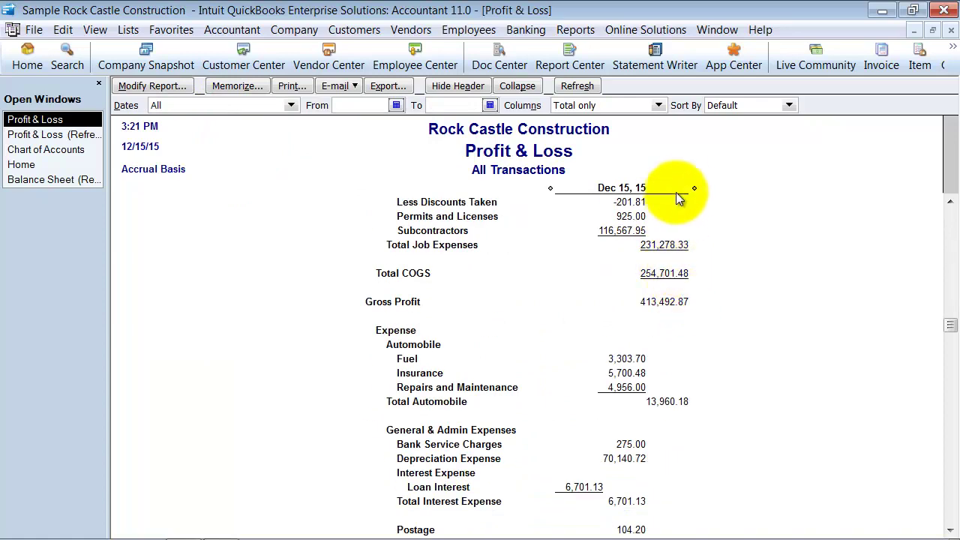
{"action": "left_click_drag", "start_coordinate": [689, 188], "coordinate": [541, 187]}
{"action": "scroll", "coordinate": [677, 379], "scroll_direction": "down", "scroll_amount": 4}
{"action": "scroll", "coordinate": [592, 375], "scroll_direction": "up", "scroll_amount": 2}
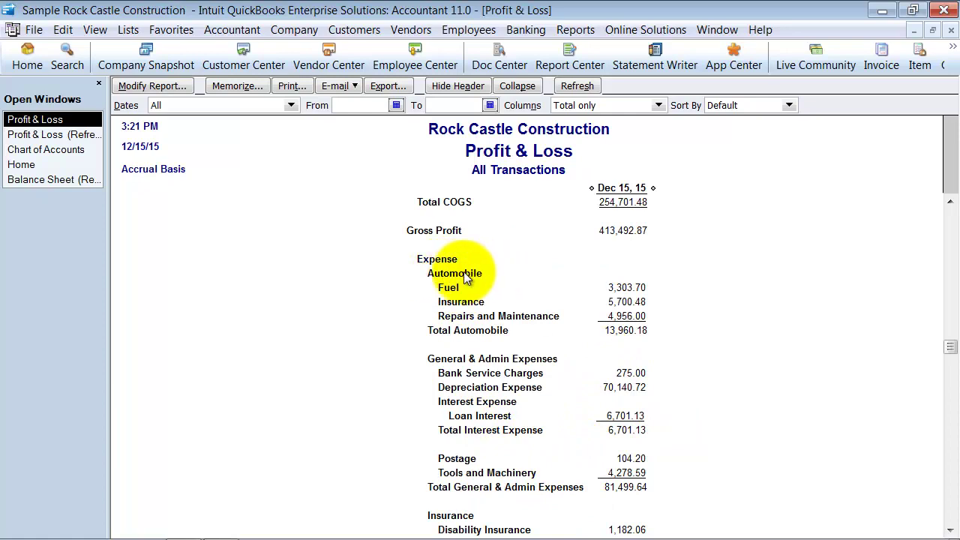
{"action": "scroll", "coordinate": [484, 379], "scroll_direction": "down", "scroll_amount": 3}
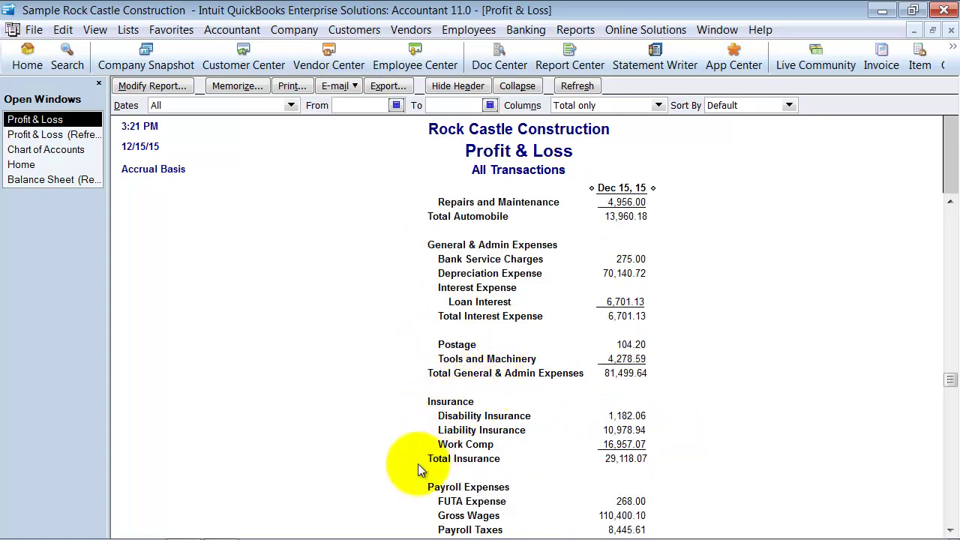
{"action": "scroll", "coordinate": [510, 492], "scroll_direction": "down", "scroll_amount": 3}
{"action": "scroll", "coordinate": [555, 482], "scroll_direction": "up", "scroll_amount": 15}
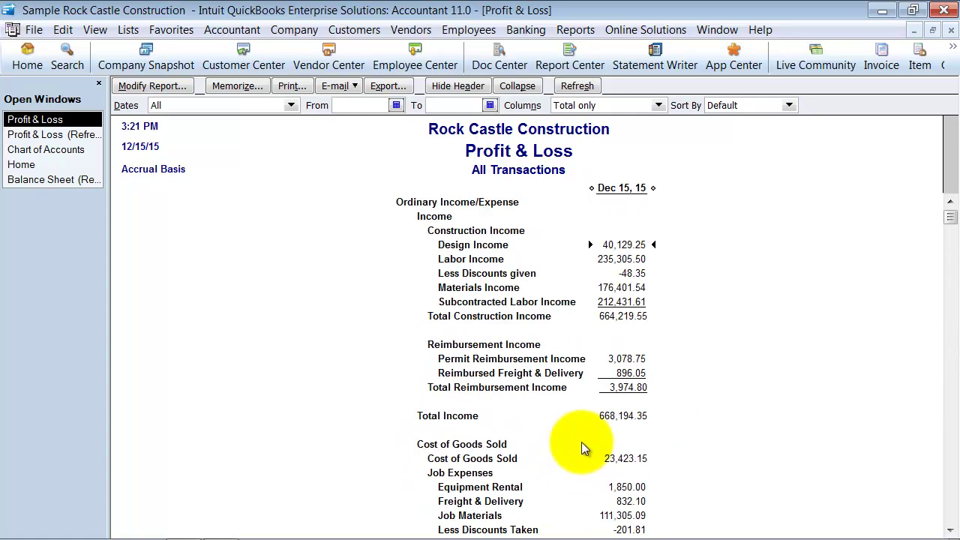
{"action": "left_click", "coordinate": [522, 90]}
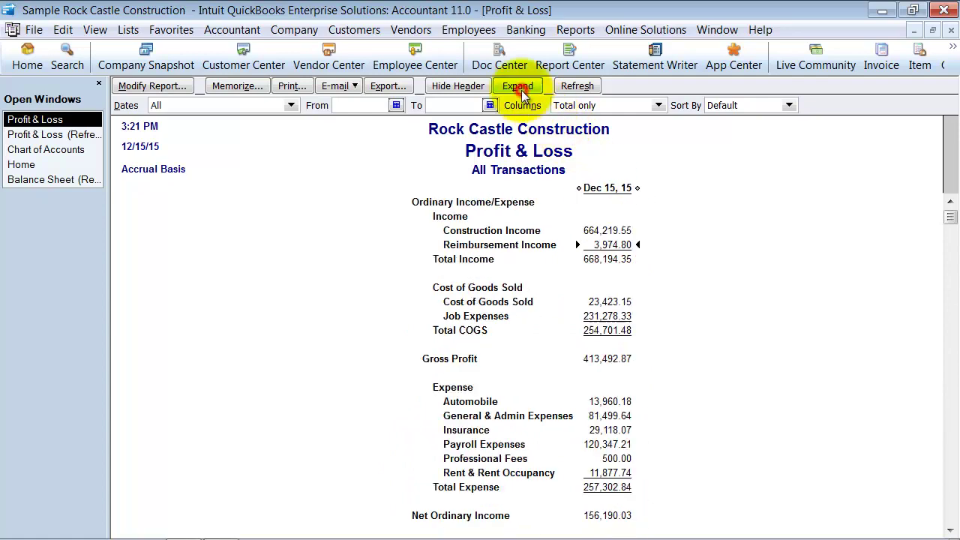
{"action": "scroll", "coordinate": [609, 463], "scroll_direction": "down", "scroll_amount": 4}
{"action": "scroll", "coordinate": [608, 463], "scroll_direction": "up", "scroll_amount": 4}
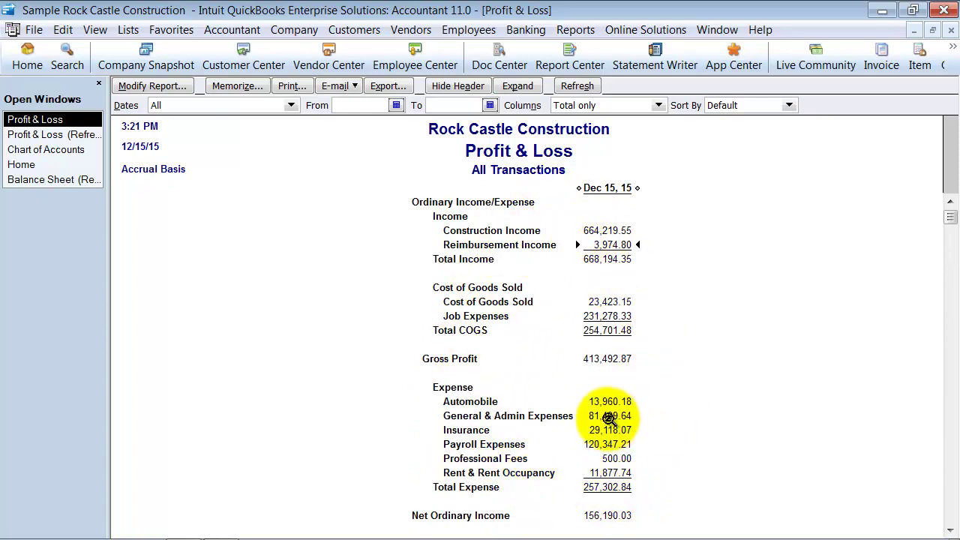
- Compare the expense groups in the old and new Profit & Loss reports, expanding the old one to show its subaccounts
{"action": "left_click", "coordinate": [68, 134]}
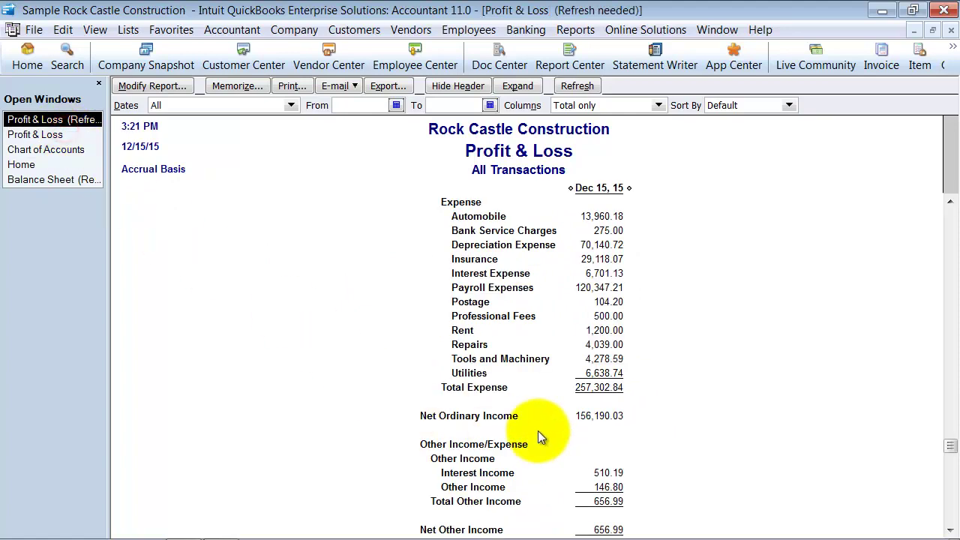
{"action": "scroll", "coordinate": [538, 430], "scroll_direction": "up", "scroll_amount": 2}
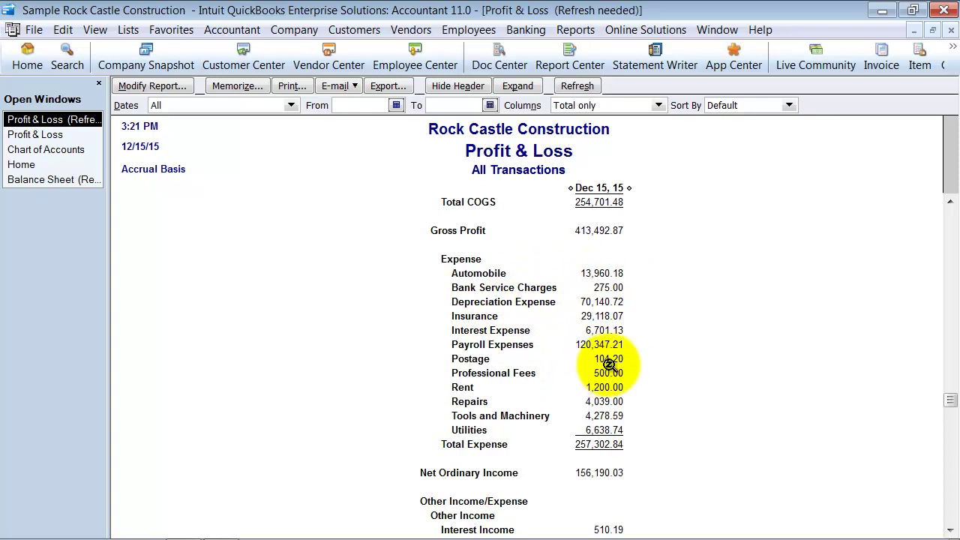
{"action": "left_click", "coordinate": [47, 135]}
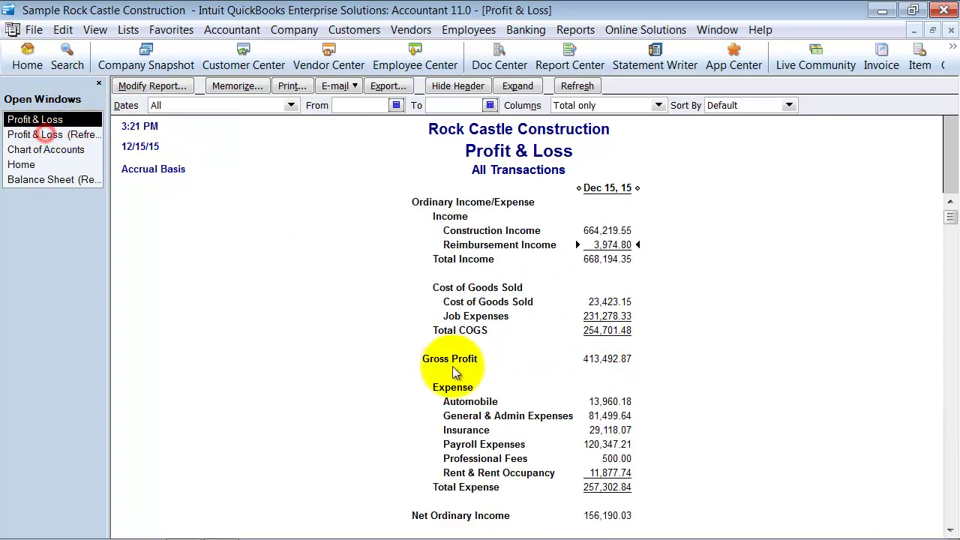
{"action": "left_click", "coordinate": [638, 417]}
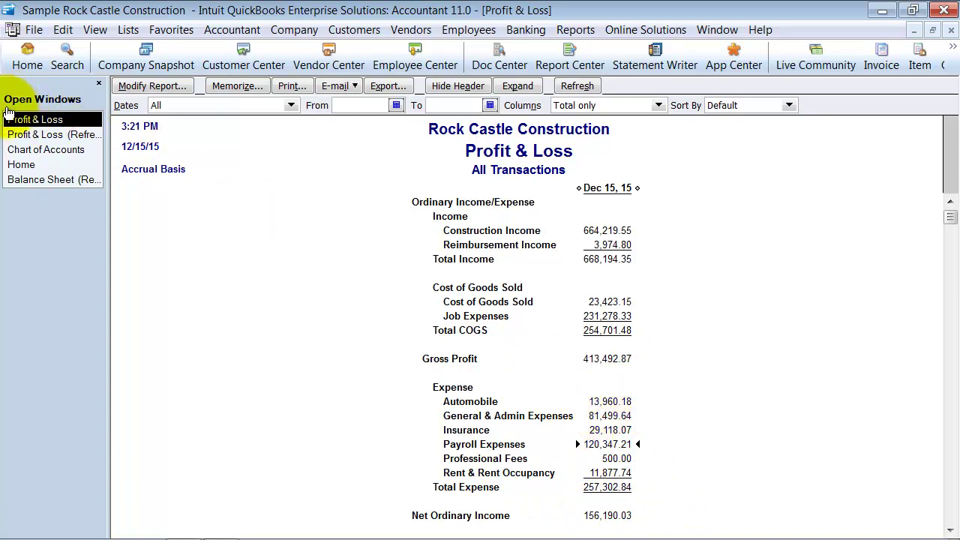
{"action": "left_click", "coordinate": [34, 135]}
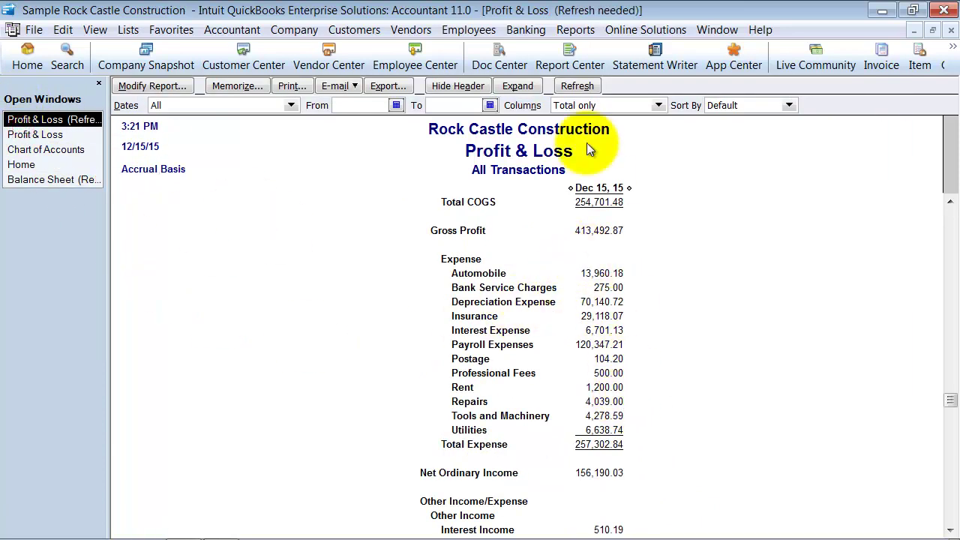
{"action": "left_click", "coordinate": [518, 85]}
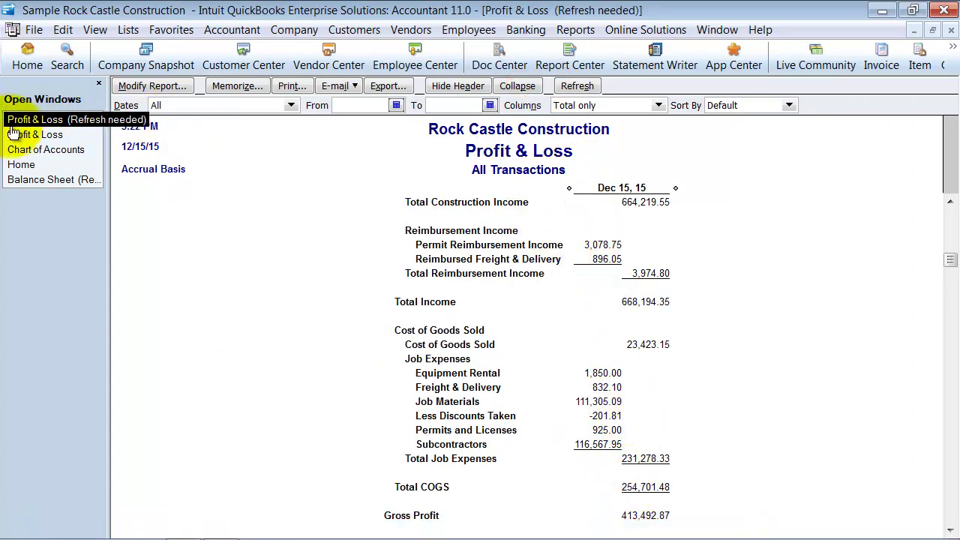
{"action": "left_click", "coordinate": [35, 134]}
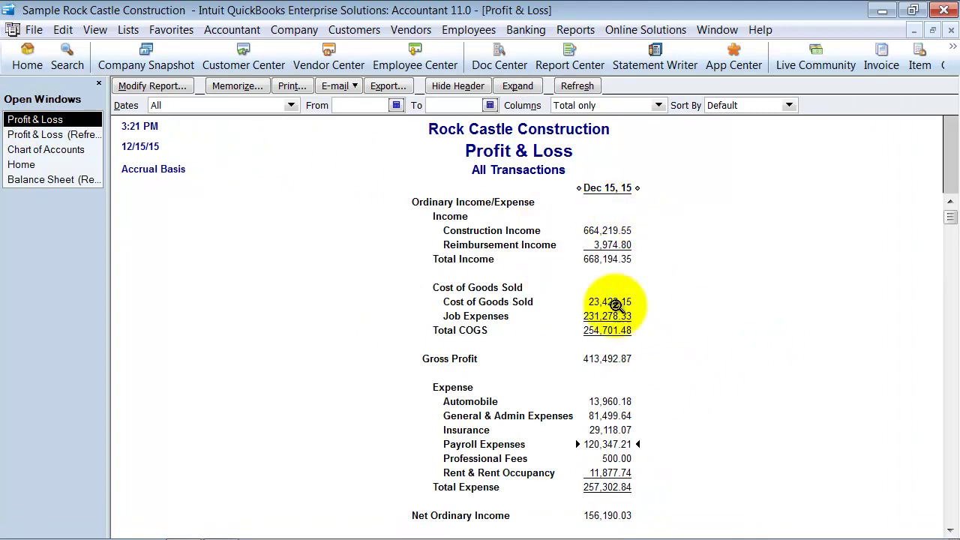
{"action": "scroll", "coordinate": [591, 496], "scroll_direction": "down", "scroll_amount": 4}
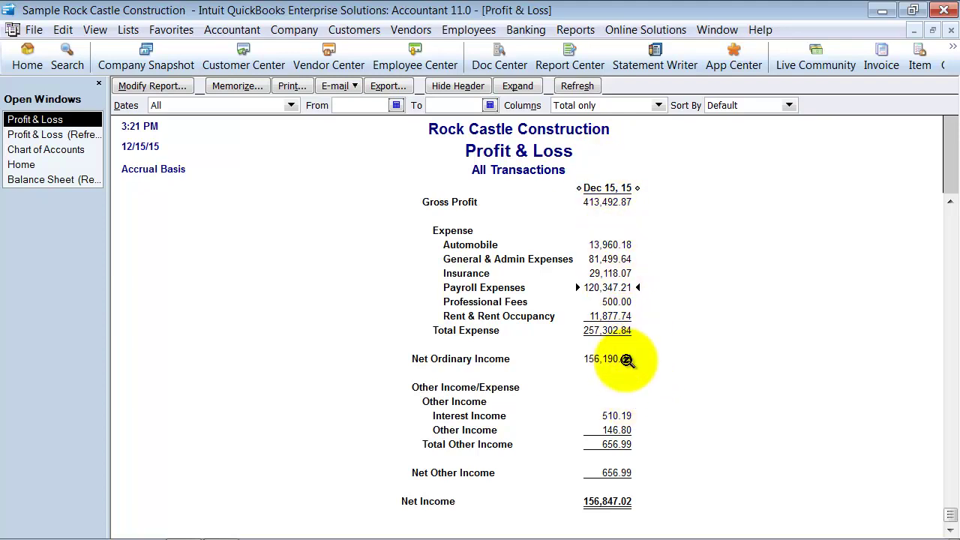
{"action": "scroll", "coordinate": [645, 352], "scroll_direction": "up", "scroll_amount": 4}
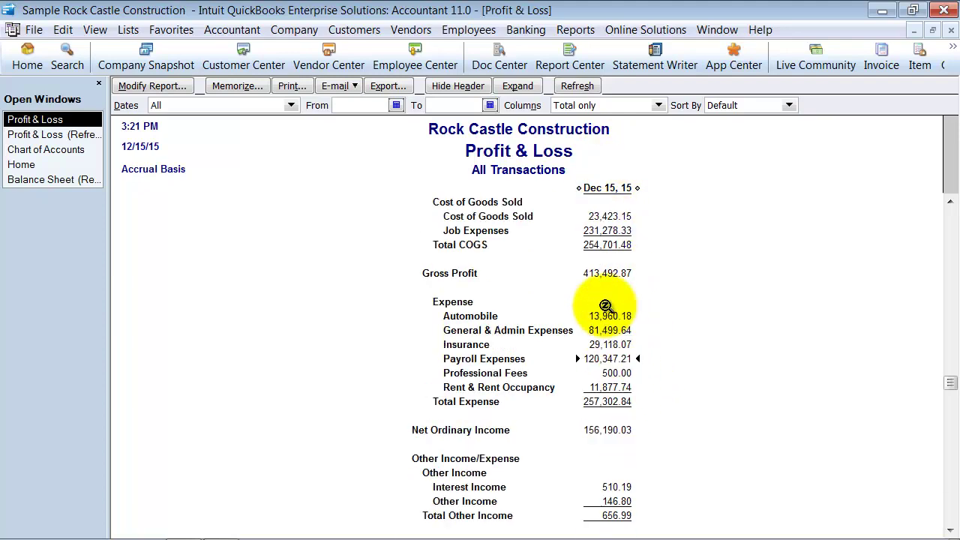
- Collapse the already open Balance Sheet report's subaccounts and generate a new standard Balance Sheet report with its date range set to All
{"action": "left_click", "coordinate": [60, 180]}
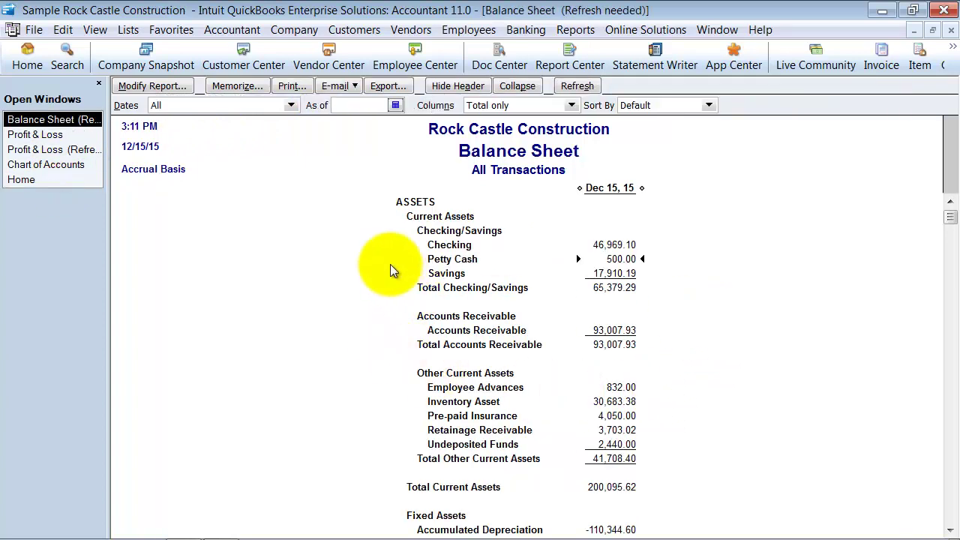
{"action": "left_click", "coordinate": [517, 86]}
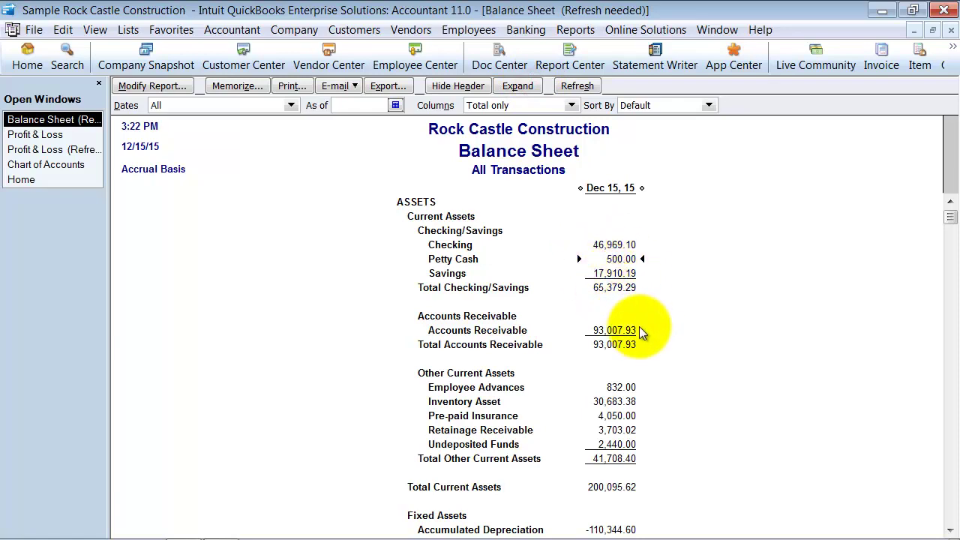
{"action": "left_click", "coordinate": [574, 31]}
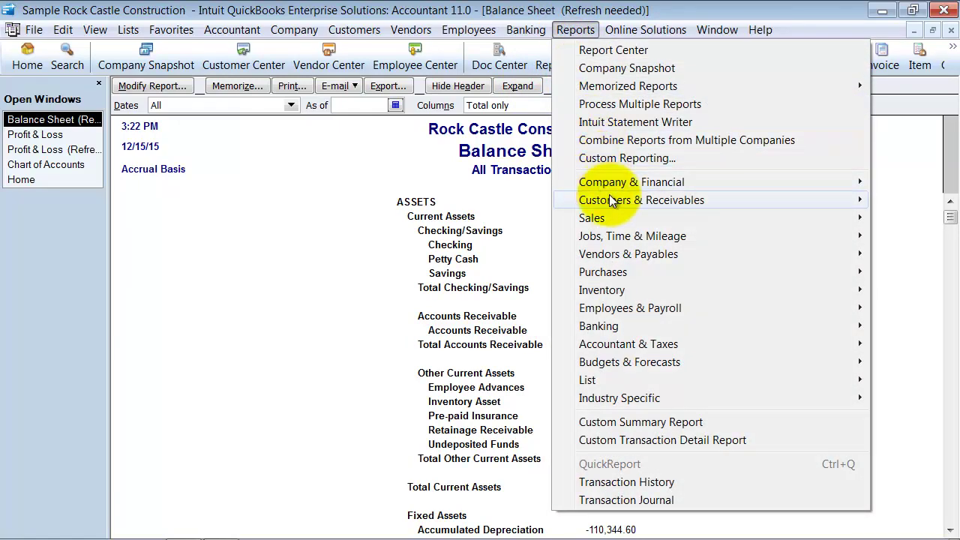
{"action": "mouse_move", "coordinate": [611, 199]}
{"action": "mouse_move", "coordinate": [615, 182]}
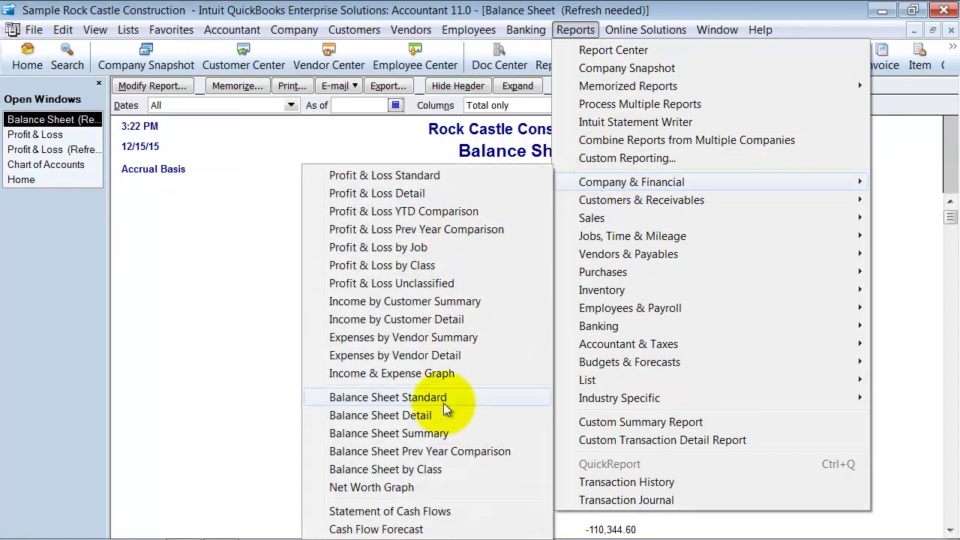
{"action": "left_click", "coordinate": [444, 398]}
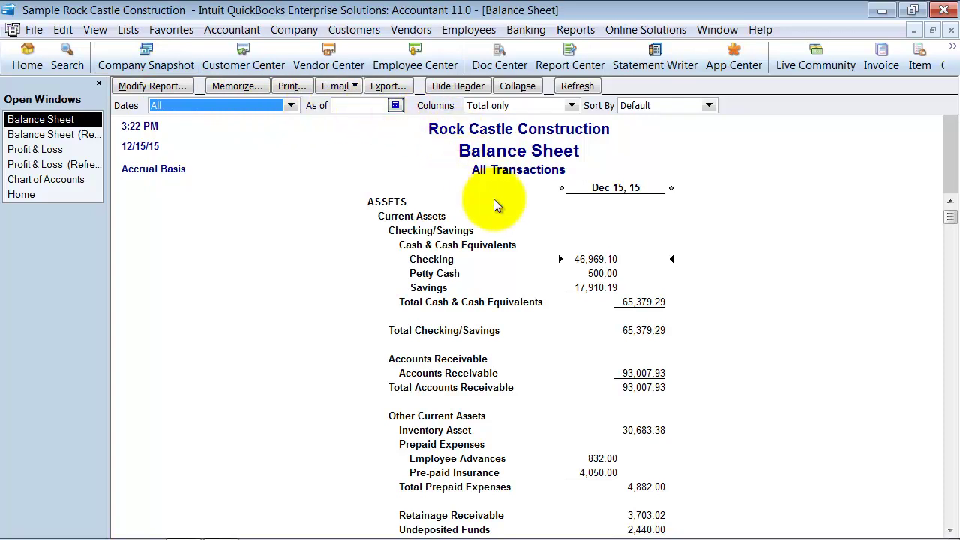
- Narrow the new Balance Sheet report's amount column and collapse its subaccounts into parent totals
{"action": "left_click_drag", "start_coordinate": [674, 189], "coordinate": [630, 189]}
{"action": "left_click", "coordinate": [627, 330]}
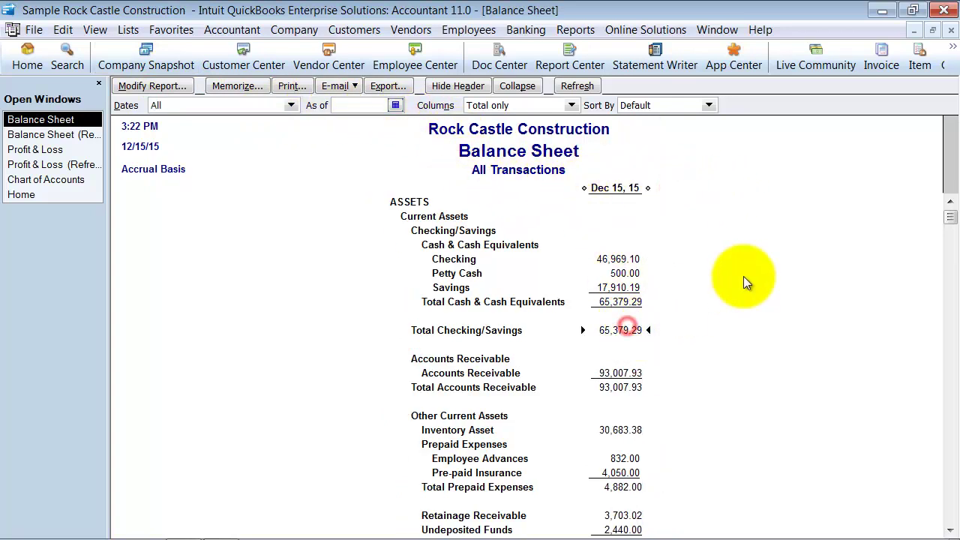
{"action": "left_click", "coordinate": [516, 86]}
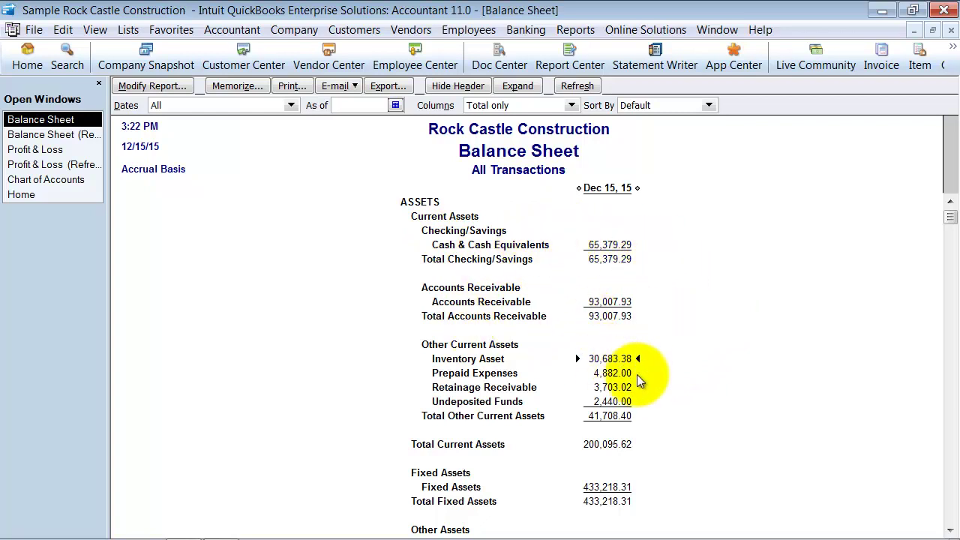
- Compare the asset and liability groups in the new Balance Sheet with those in the old one
{"action": "scroll", "coordinate": [641, 384], "scroll_direction": "down", "scroll_amount": 1}
{"action": "scroll", "coordinate": [641, 385], "scroll_direction": "down", "scroll_amount": 5}
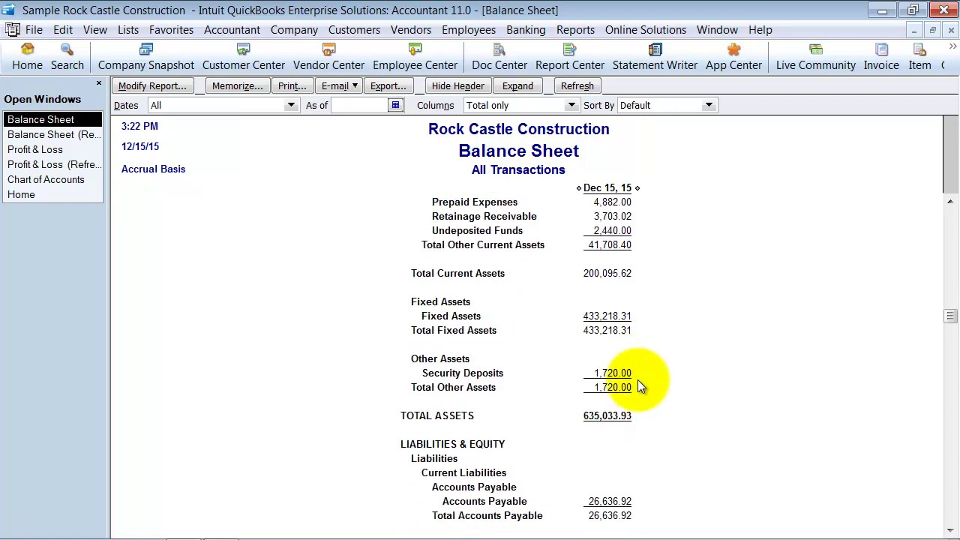
{"action": "scroll", "coordinate": [638, 383], "scroll_direction": "up", "scroll_amount": 1}
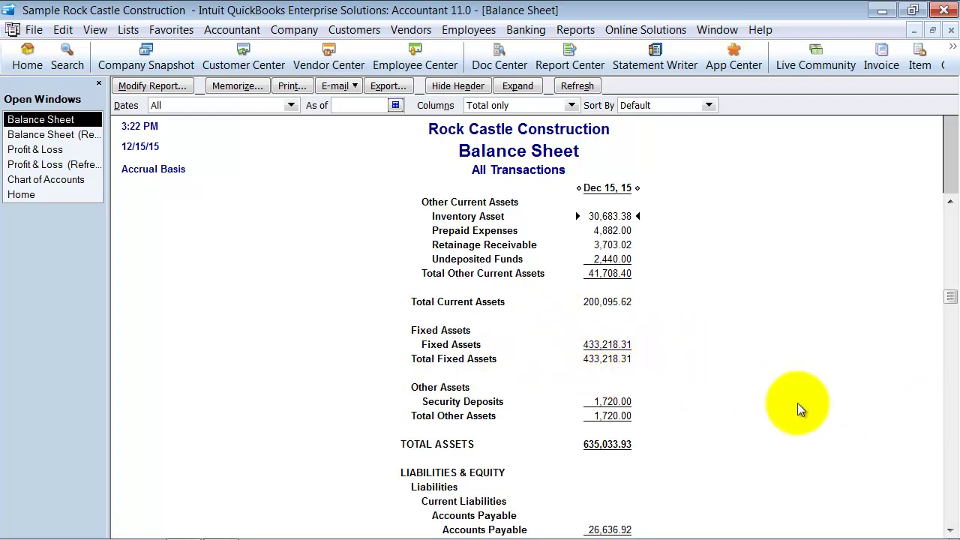
{"action": "scroll", "coordinate": [790, 405], "scroll_direction": "down", "scroll_amount": 3}
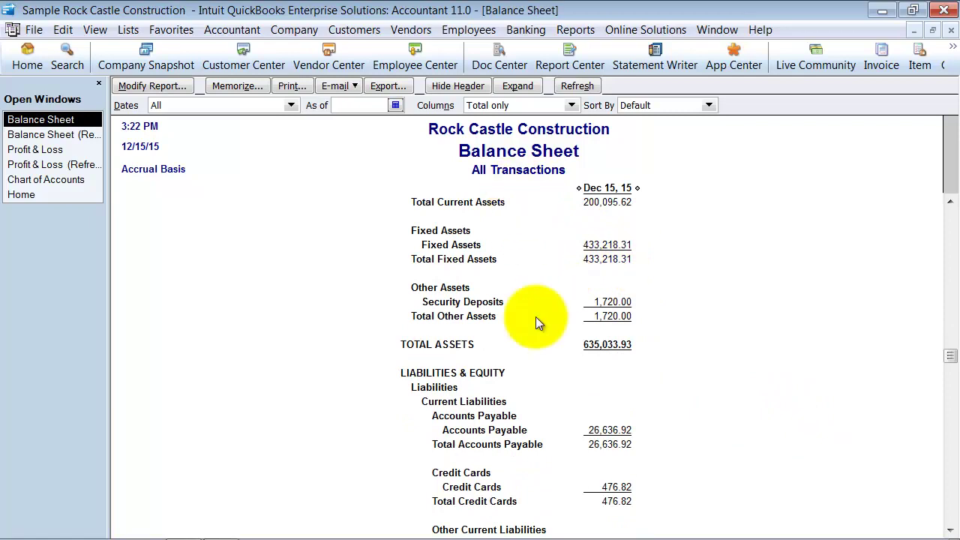
{"action": "left_click", "coordinate": [52, 135]}
{"action": "scroll", "coordinate": [590, 341], "scroll_direction": "down", "scroll_amount": 6}
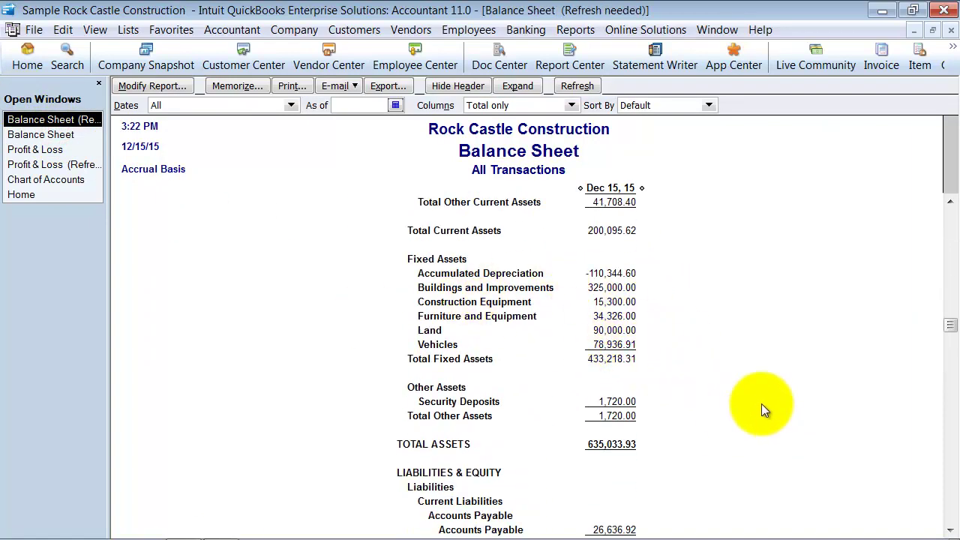
{"action": "left_click", "coordinate": [29, 137]}
{"action": "scroll", "coordinate": [746, 387], "scroll_direction": "down", "scroll_amount": 4}
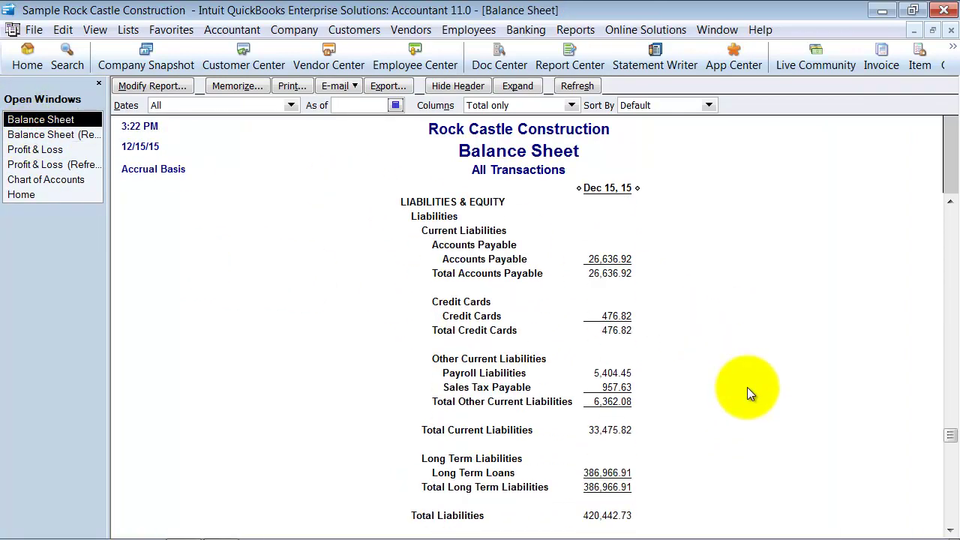
- Close both Balance Sheet reports and the new Profit & Loss report
{"action": "left_click", "coordinate": [950, 30]}
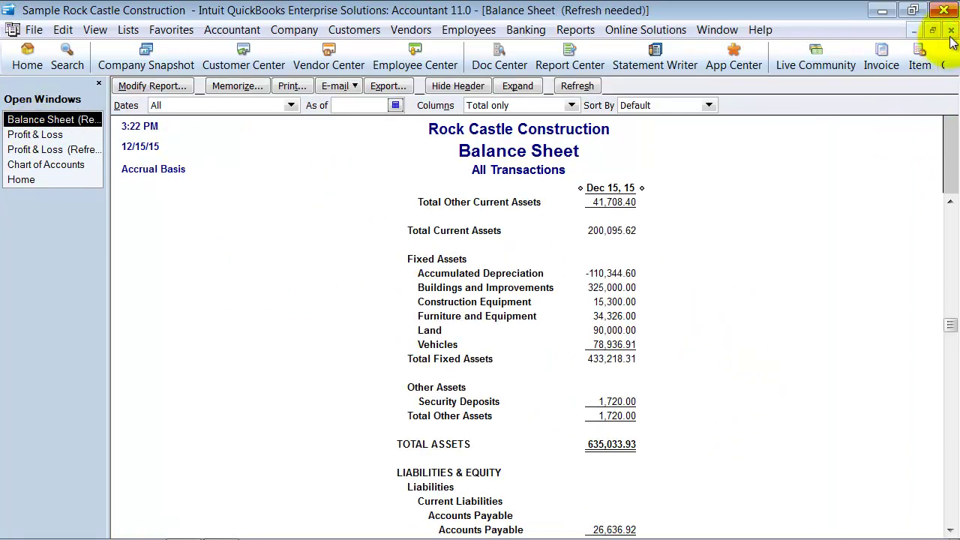
{"action": "left_click", "coordinate": [950, 30]}
{"action": "left_click", "coordinate": [950, 30]}
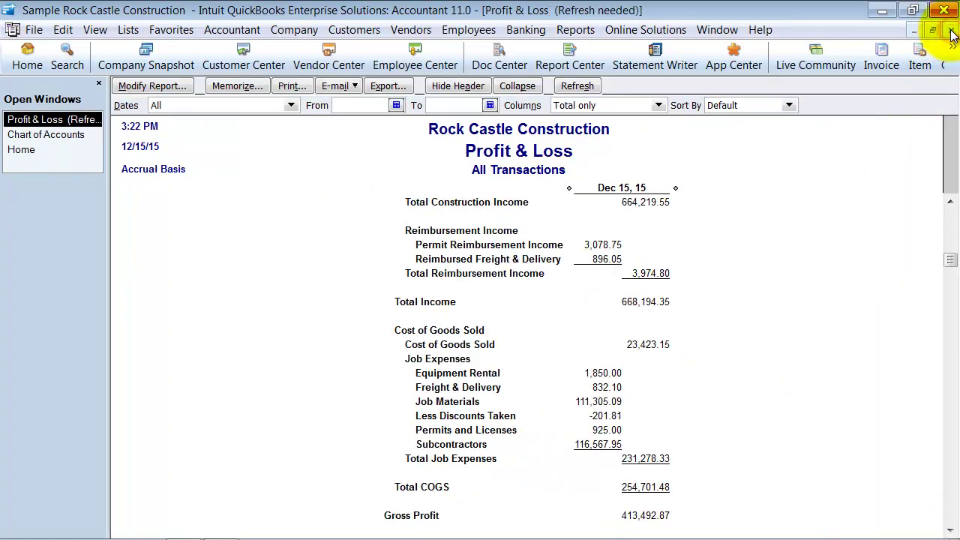